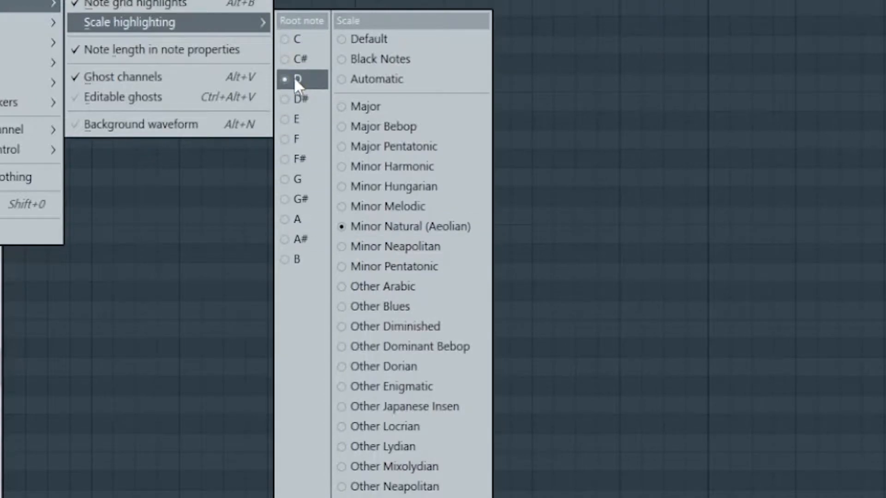
Step: Place half-bar D5, F5 and A5 notes at the start of bar 1 and play the chord
{"action": "left_click", "coordinate": [641, 357]}
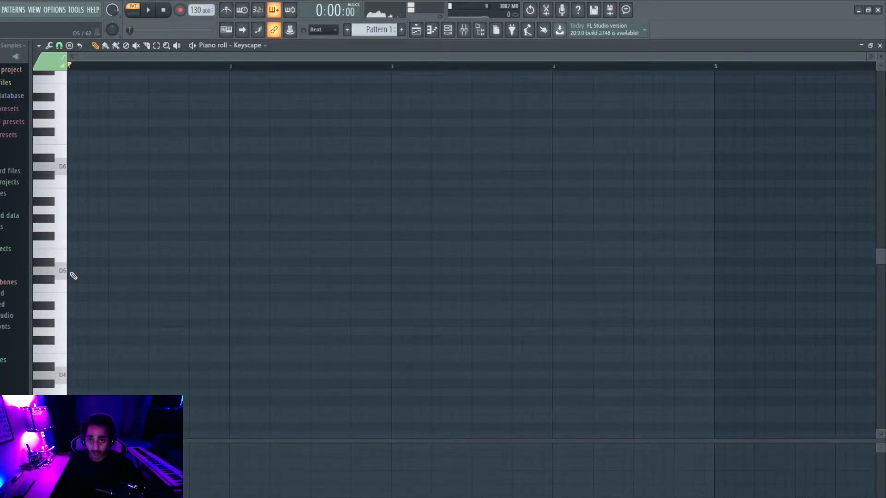
{"action": "scroll", "coordinate": [73, 276], "scroll_direction": "up", "scroll_amount": 2}
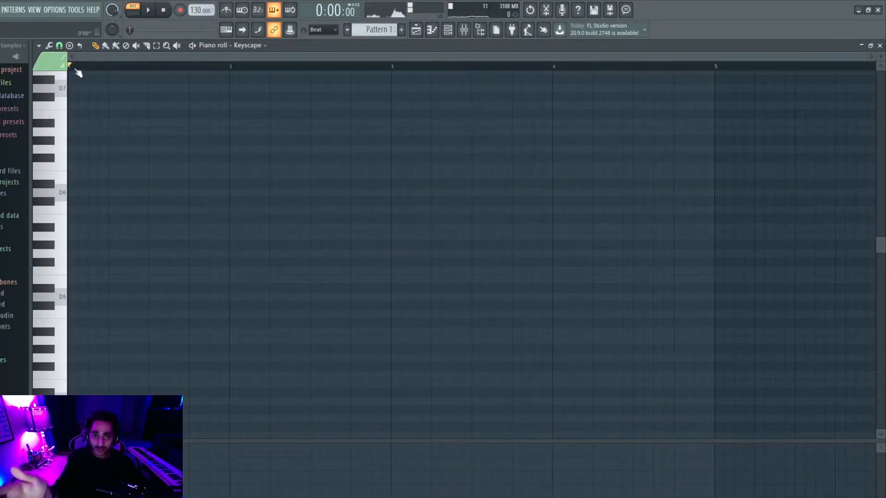
{"action": "left_click", "coordinate": [81, 297]}
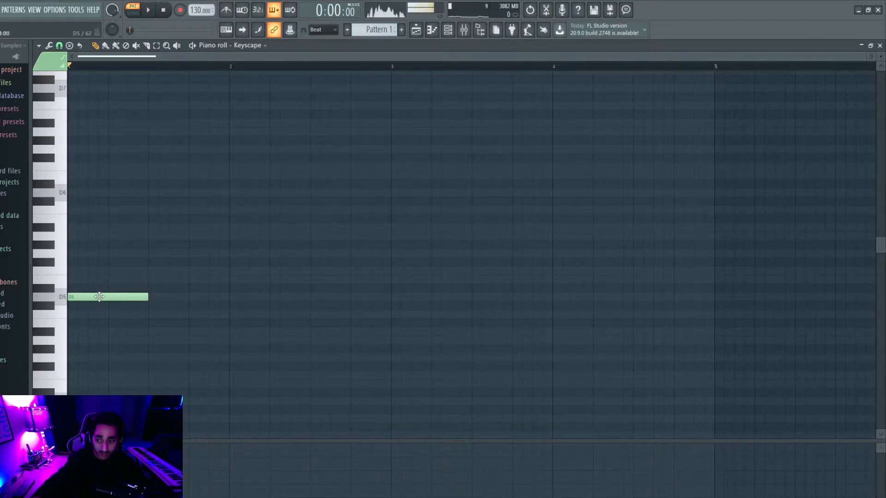
{"action": "left_click_drag", "start_coordinate": [99, 271], "coordinate": [81, 271]}
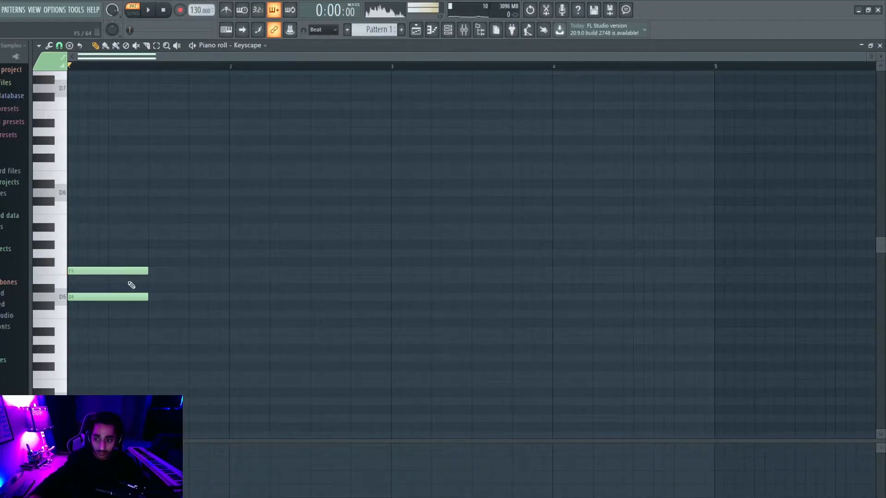
{"action": "left_click_drag", "start_coordinate": [101, 236], "coordinate": [82, 236]}
{"action": "key", "text": "space"}
{"action": "key", "text": "space"}
Step: Add a half-bar C6 note on top of the first chord and play it back
{"action": "scroll", "coordinate": [165, 279], "scroll_direction": "up", "scroll_amount": 2}
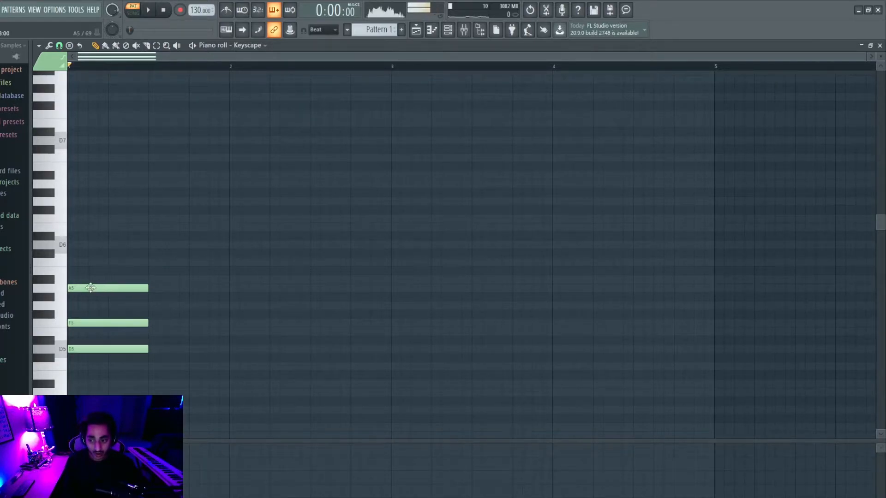
{"action": "left_click", "coordinate": [91, 262]}
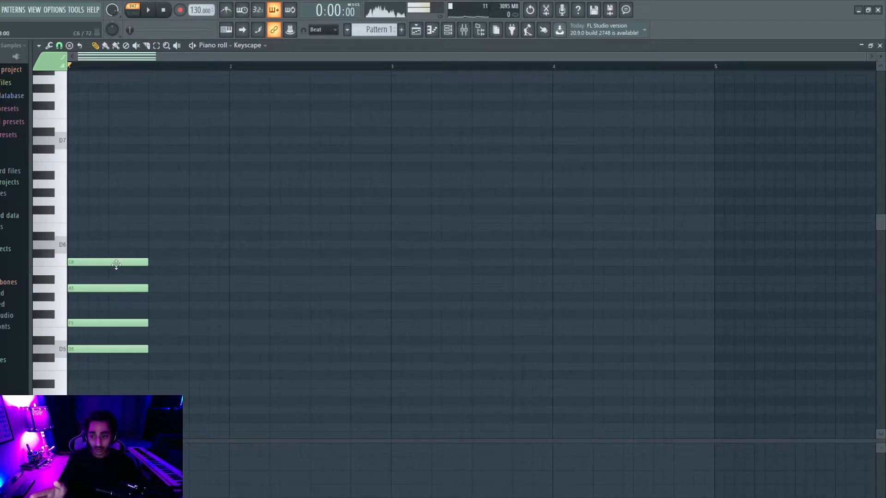
{"action": "key", "text": "space"}
{"action": "key", "text": "space"}
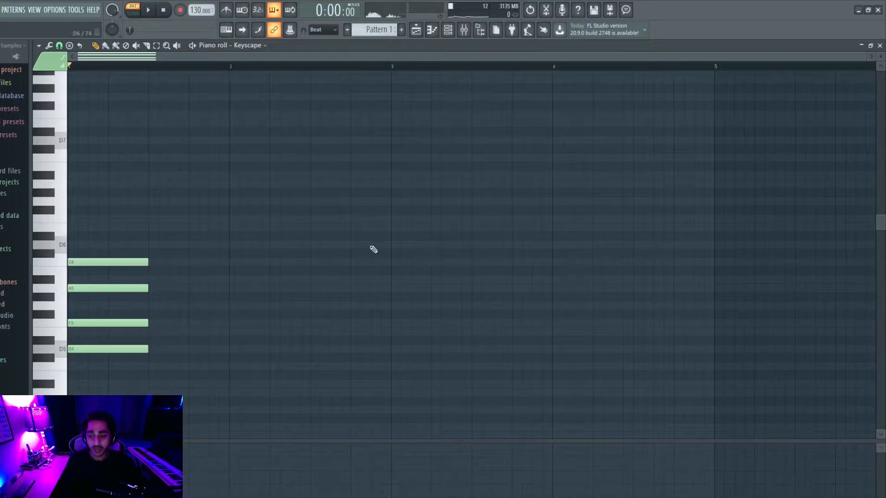
Step: Add a half-bar D4 bass note an octave below the first chord's root and play the chord
{"action": "scroll", "coordinate": [201, 233], "scroll_direction": "down", "scroll_amount": 5}
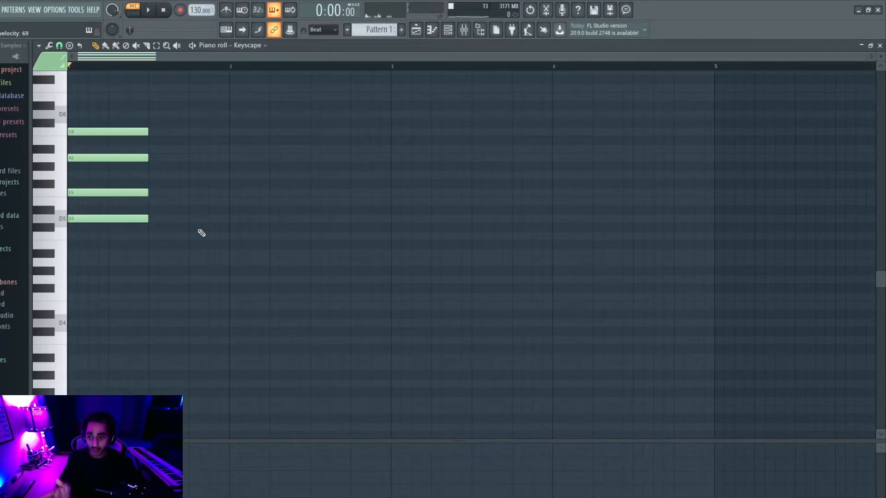
{"action": "mouse_move", "coordinate": [115, 220]}
{"action": "left_mouse_down"}
{"action": "mouse_move", "coordinate": [134, 223]}
{"action": "mouse_move", "coordinate": [103, 219]}
{"action": "left_mouse_up"}
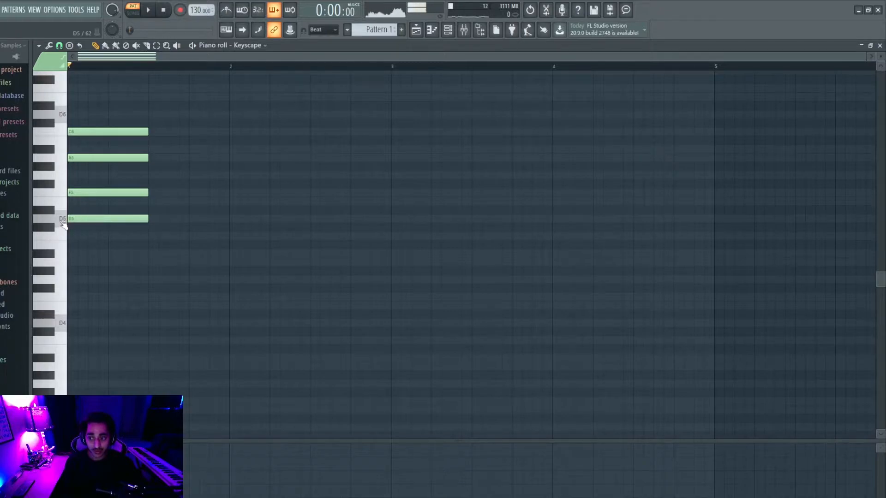
{"action": "mouse_move", "coordinate": [85, 325]}
{"action": "left_mouse_down"}
{"action": "mouse_move", "coordinate": [95, 326]}
{"action": "mouse_move", "coordinate": [88, 325]}
{"action": "left_mouse_up"}
{"action": "scroll", "coordinate": [270, 244], "scroll_direction": "up", "scroll_amount": 1}
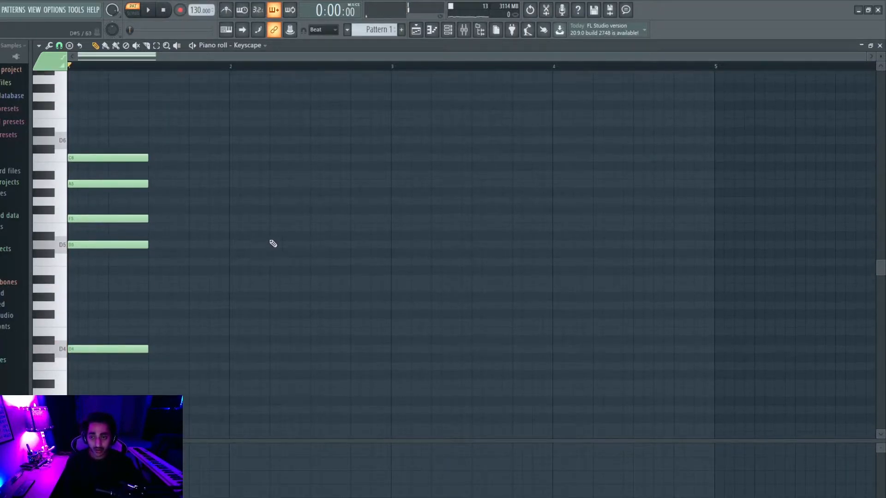
{"action": "key", "text": "space"}
{"action": "key", "text": "space"}
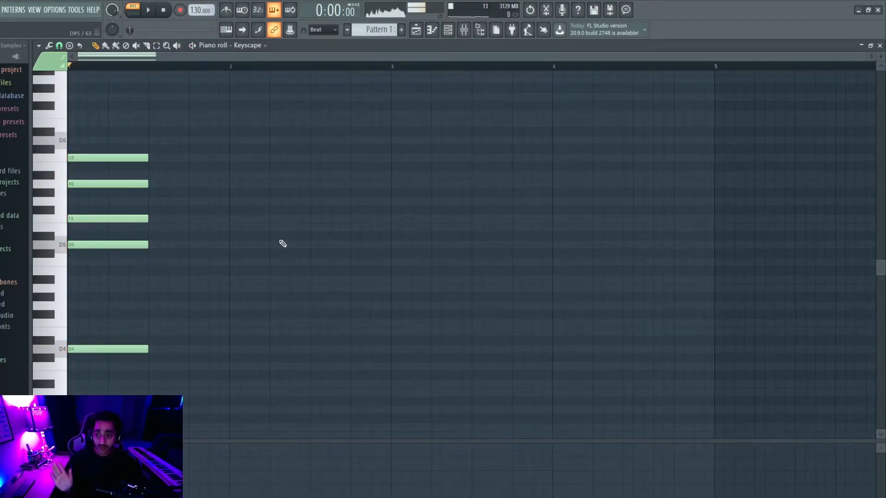
Step: Build a second half-bar chord of C5, E5, G5 and A#5 with a C4 bass directly after the first, and play both
{"action": "left_click", "coordinate": [150, 262]}
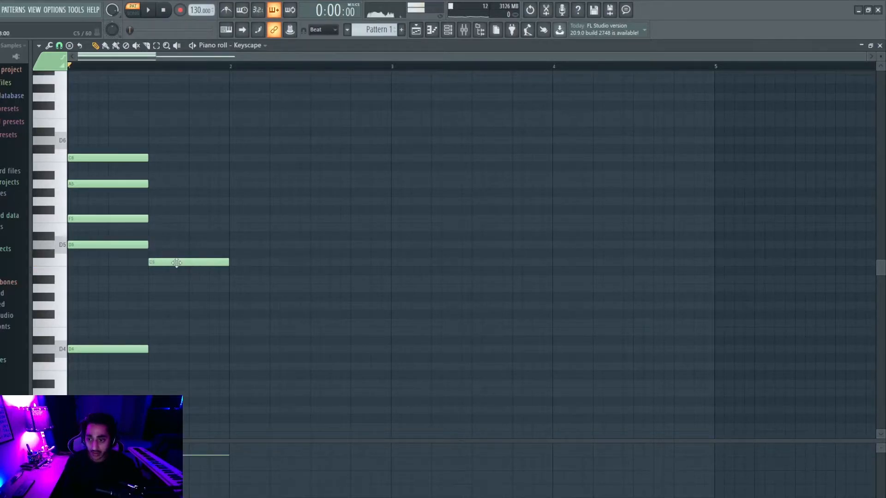
{"action": "left_click", "coordinate": [162, 227]}
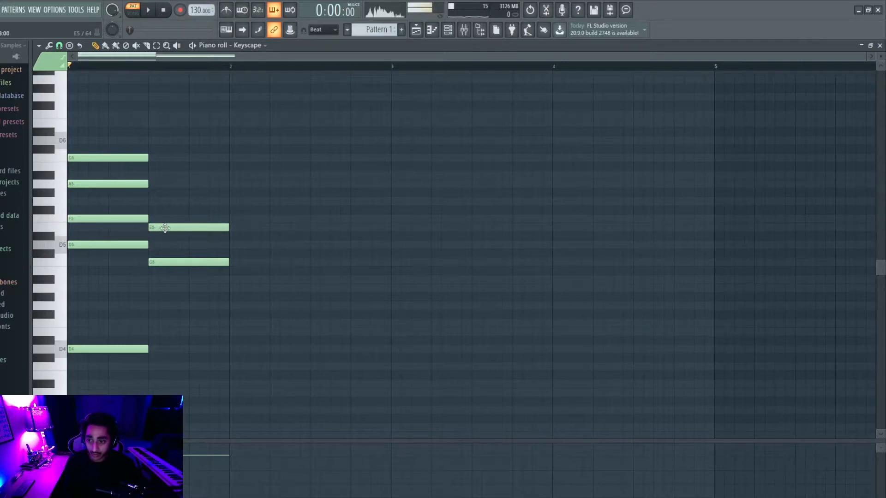
{"action": "left_click", "coordinate": [152, 201]}
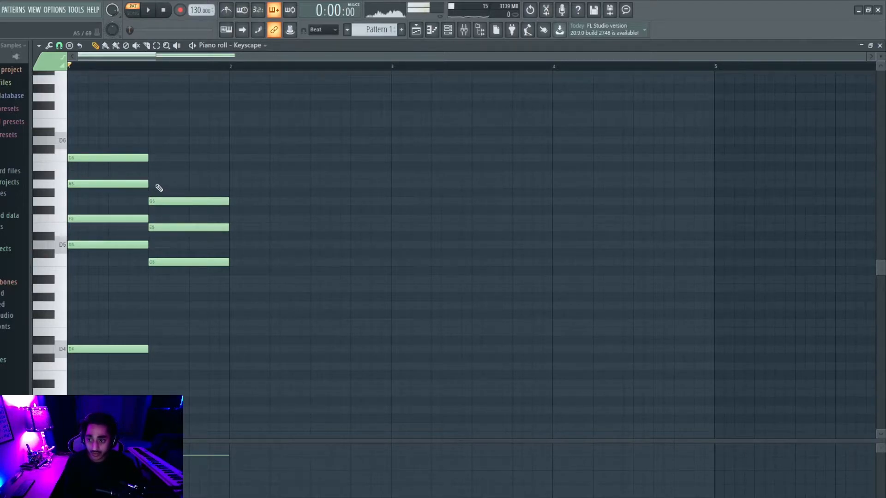
{"action": "left_click", "coordinate": [152, 175]}
{"action": "left_click", "coordinate": [151, 366]}
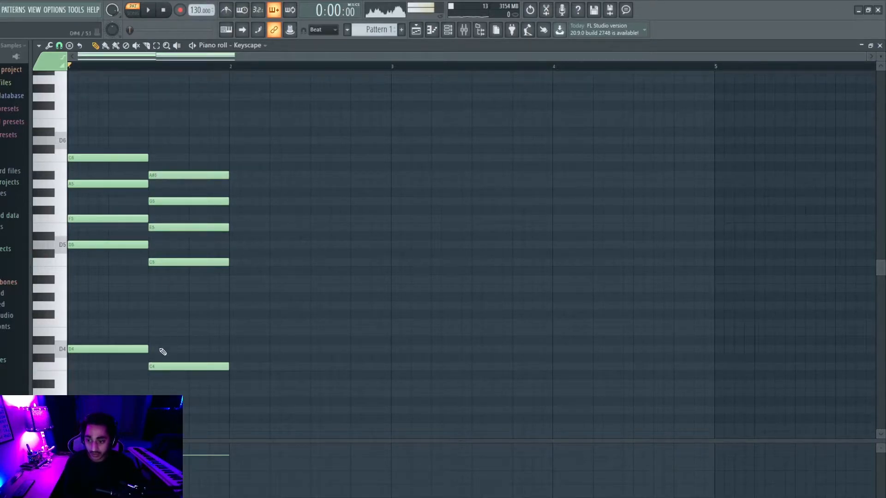
{"action": "key", "text": "space"}
{"action": "key", "text": "space"}
Step: Stretch both chords to one bar each and add an A#4, D5, F5, A5 chord with an A#3 bass in bar 3, then play the progression
{"action": "left_click_drag", "start_coordinate": [214, 144], "coordinate": [268, 367]}
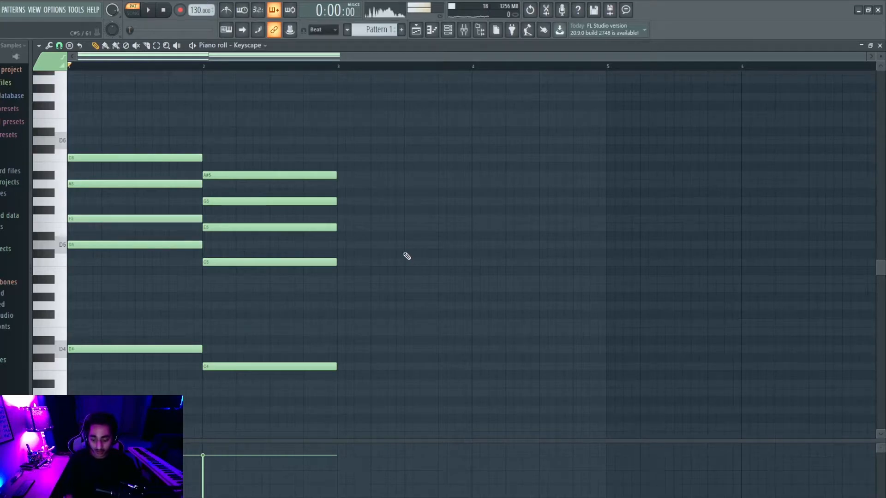
{"action": "left_click", "coordinate": [341, 279]}
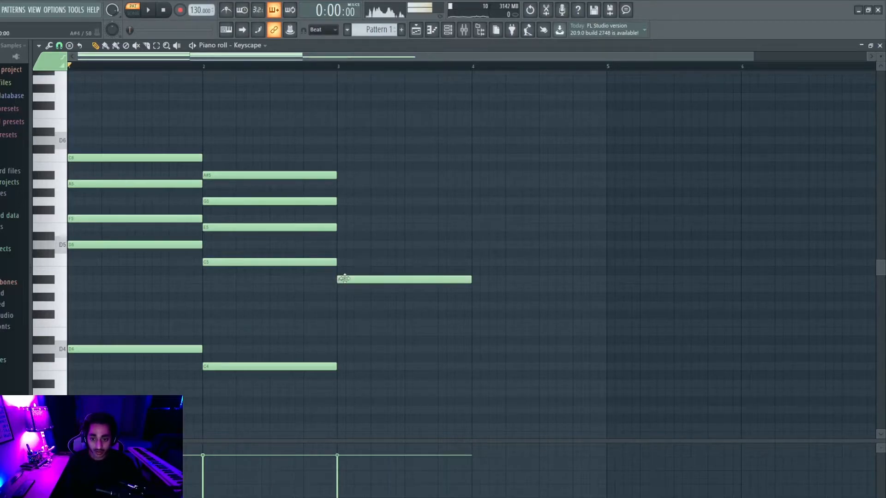
{"action": "left_click", "coordinate": [342, 245]}
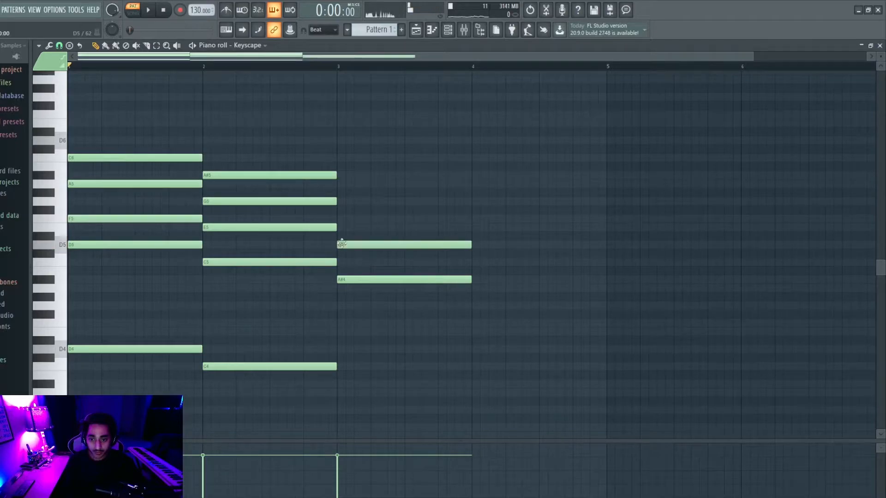
{"action": "left_click", "coordinate": [342, 220]}
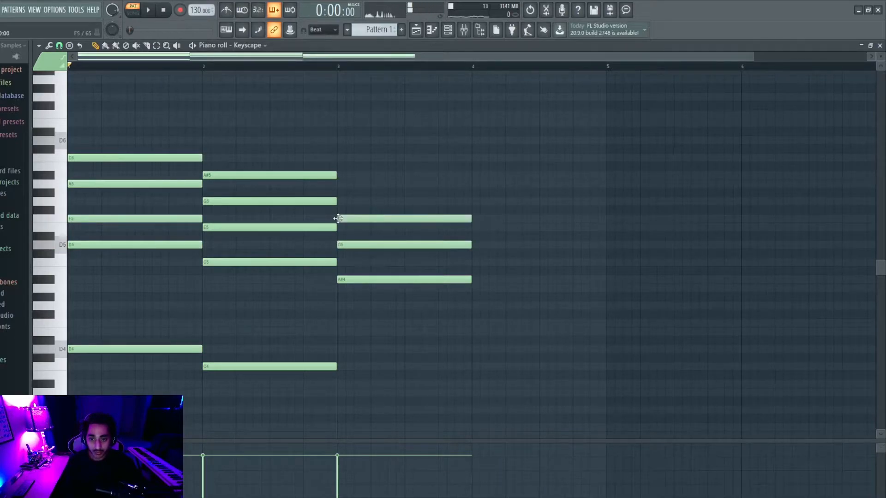
{"action": "left_click", "coordinate": [341, 184]}
{"action": "left_click", "coordinate": [342, 383]}
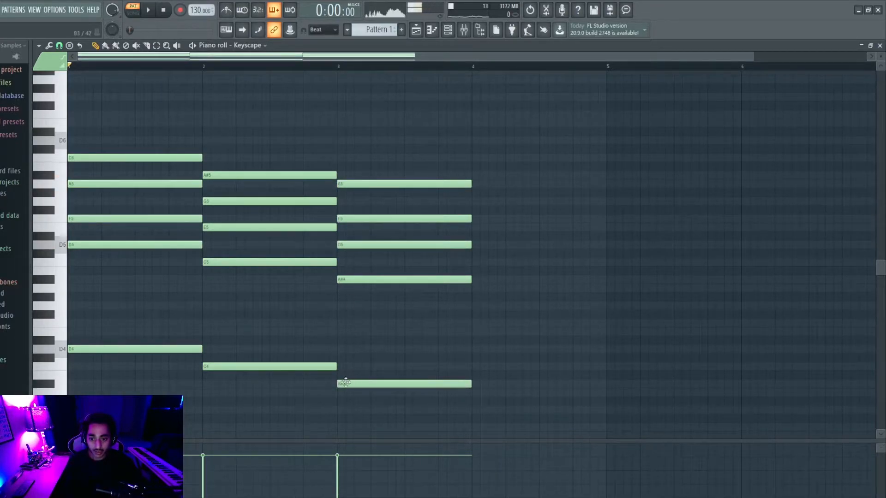
{"action": "key", "text": "space"}
{"action": "scroll", "coordinate": [572, 328], "scroll_direction": "down", "scroll_amount": 1}
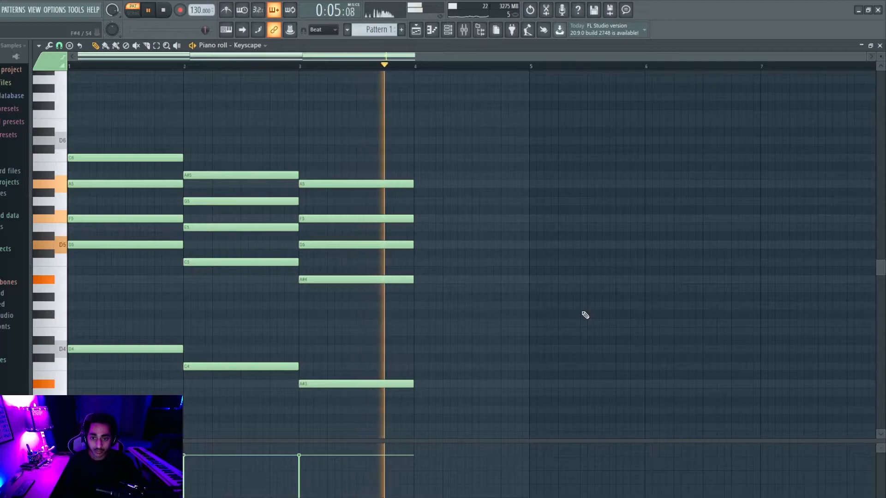
{"action": "key", "text": "space"}
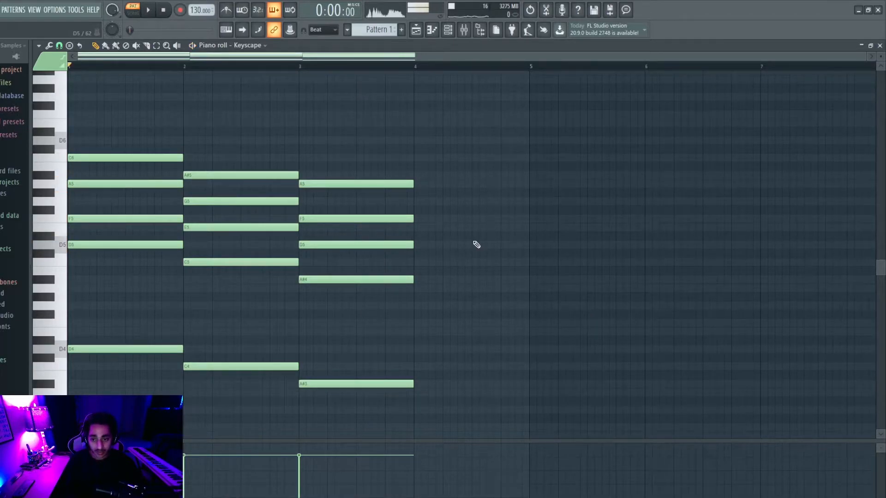
Step: Lengthen the third chord to two bars so that it fills bars 3 and 4
{"action": "left_click_drag", "start_coordinate": [431, 173], "coordinate": [530, 392]}
{"action": "left_click", "coordinate": [571, 324]}
{"action": "right_click", "coordinate": [576, 324]}
{"action": "scroll", "coordinate": [620, 339], "scroll_direction": "down", "scroll_amount": 1}
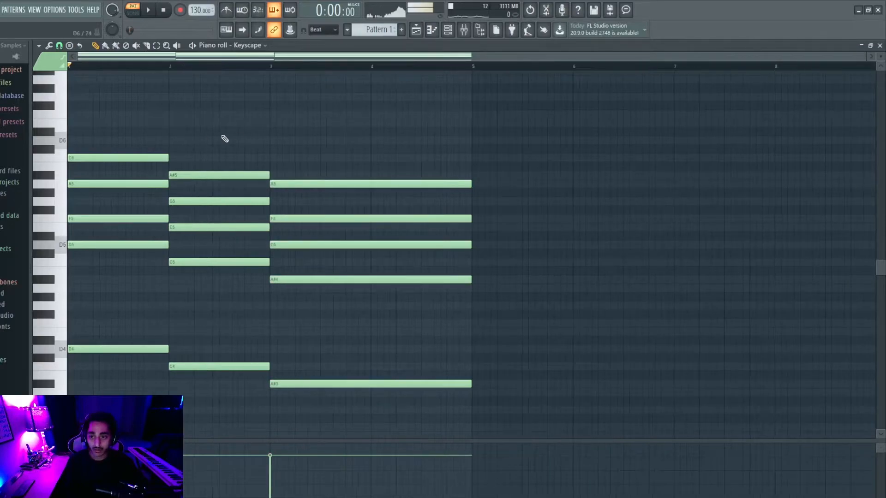
Step: Add a time marker named Beginner at the start of the pattern
{"action": "key", "text": "alt+t"}
{"action": "type", "text": "Beginner"}
{"action": "key", "text": "Return"}
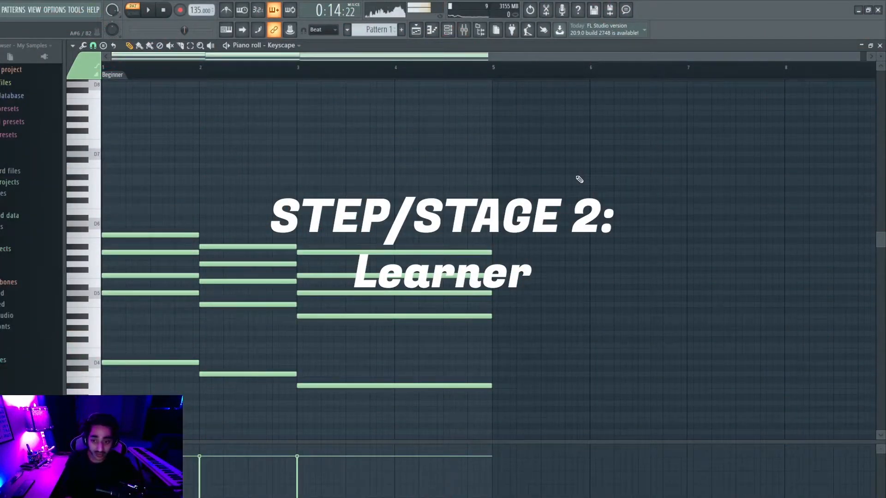
Step: Copy the bar 1 chord to the start of bar 5 and mark that position with a time marker named Learner
{"action": "left_click_drag", "start_coordinate": [373, 191], "coordinate": [164, 395]}
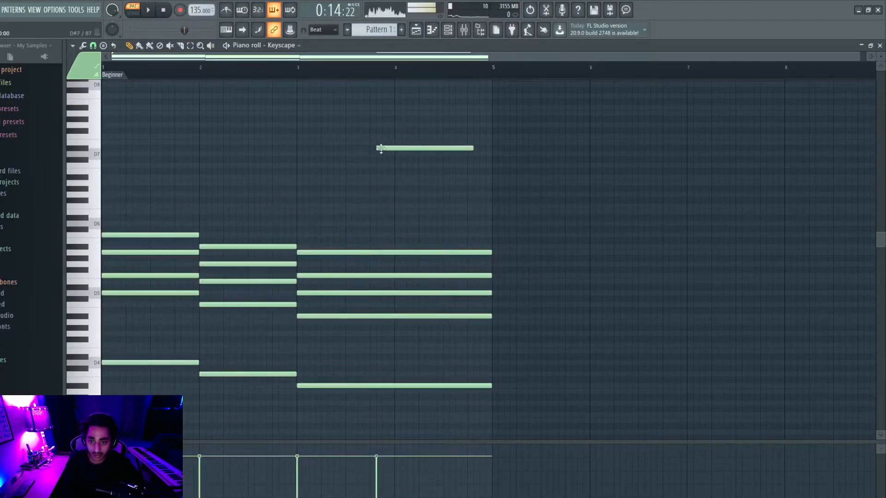
{"action": "right_click", "coordinate": [381, 148]}
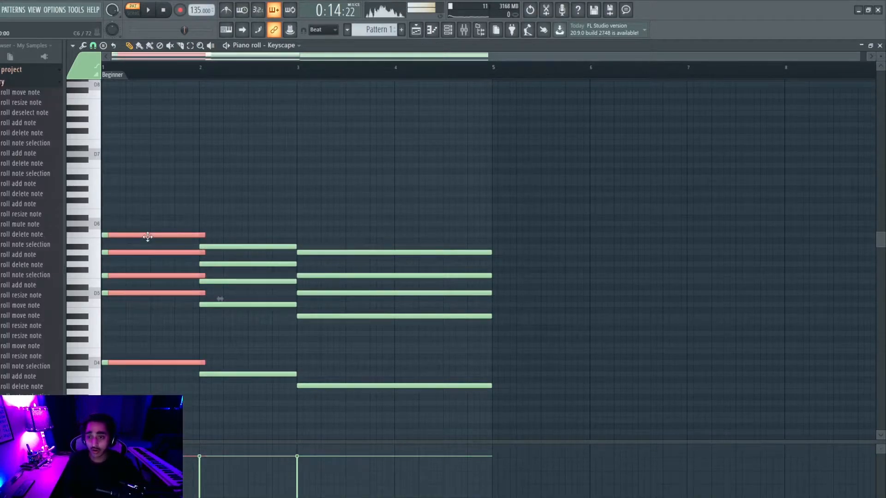
{"action": "left_click_drag", "start_coordinate": [147, 236], "coordinate": [528, 236]}
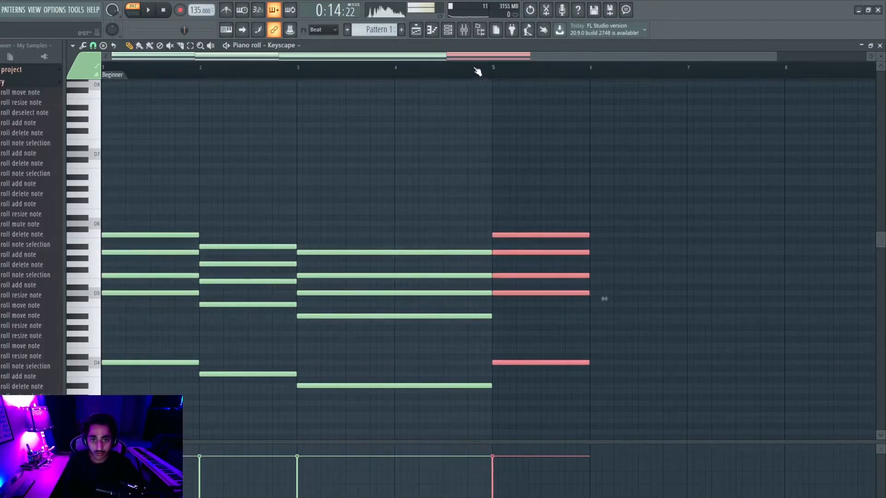
{"action": "left_click_drag", "start_coordinate": [190, 58], "coordinate": [521, 57]}
{"action": "left_click", "coordinate": [105, 68]}
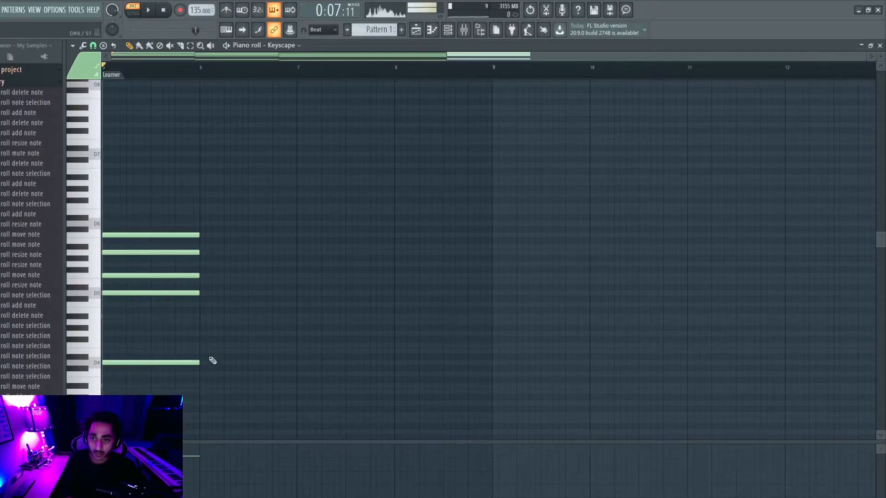
Step: Duplicate the bar 5 chord into bars 6, 7 and 8
{"action": "left_click_drag", "start_coordinate": [201, 212], "coordinate": [157, 392]}
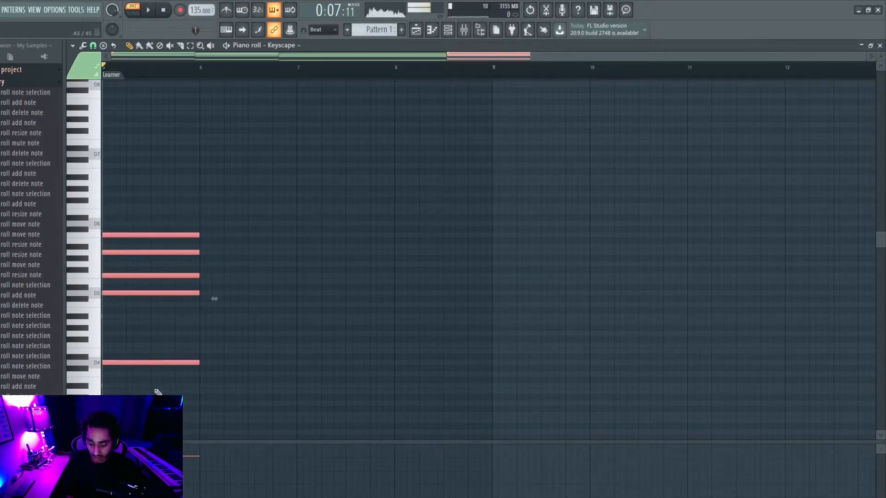
{"action": "key", "text": "ctrl+b"}
{"action": "key", "text": "ctrl+b"}
{"action": "key", "text": "ctrl+b"}
Step: Transpose the bar 6 chord down one semitone, the bar 7 chord up two semitones and the bar 8 chord down two semitones
{"action": "left_click_drag", "start_coordinate": [264, 215], "coordinate": [251, 436]}
{"action": "key", "text": "shift+Down"}
{"action": "left_click_drag", "start_coordinate": [346, 210], "coordinate": [381, 462]}
{"action": "key", "text": "shift+Up"}
{"action": "key", "text": "shift+Up"}
{"action": "left_click_drag", "start_coordinate": [430, 174], "coordinate": [443, 402]}
{"action": "key", "text": "shift+Down"}
{"action": "key", "text": "shift+Down"}
{"action": "left_click", "coordinate": [111, 142], "text": "ctrl"}
{"action": "left_click_drag", "start_coordinate": [147, 150], "coordinate": [162, 396]}
{"action": "left_click_drag", "start_coordinate": [266, 159], "coordinate": [279, 369]}
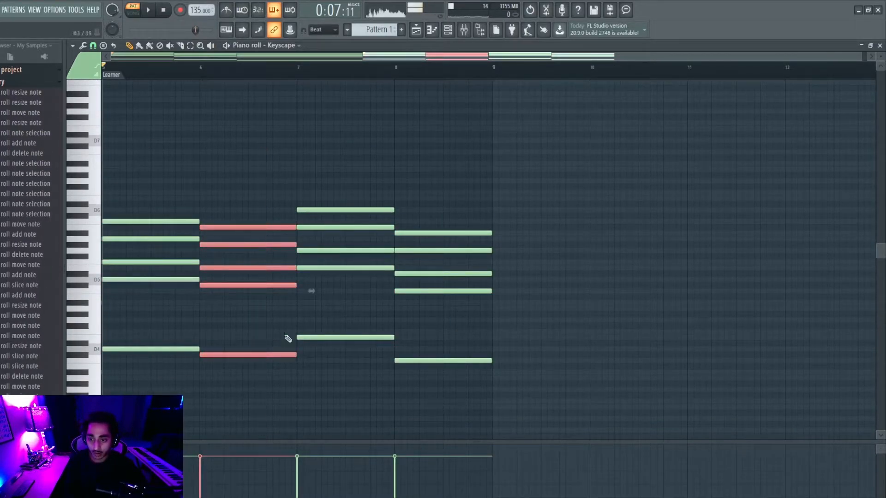
{"action": "left_click_drag", "start_coordinate": [343, 129], "coordinate": [354, 434]}
{"action": "left_click_drag", "start_coordinate": [455, 168], "coordinate": [457, 437]}
{"action": "left_click", "coordinate": [462, 121]}
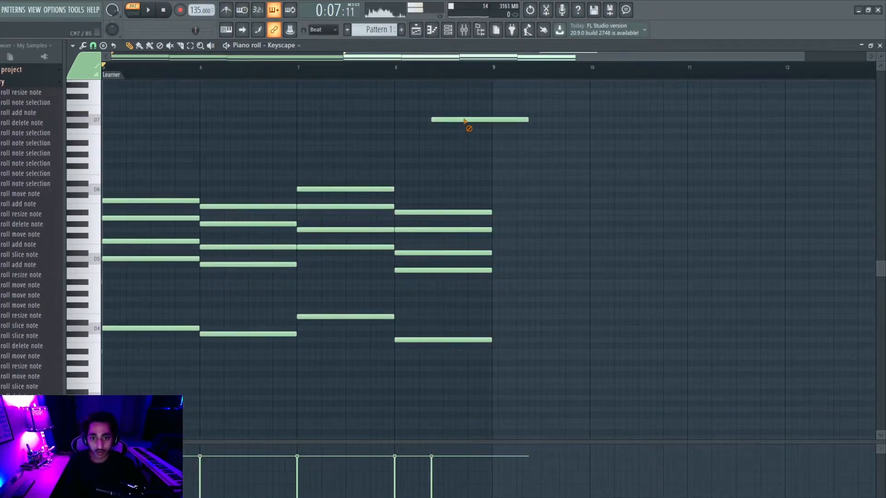
{"action": "right_click", "coordinate": [462, 121]}
Step: Delete the top notes of the chords in bars 8 and 6
{"action": "scroll", "coordinate": [462, 127], "scroll_direction": "up", "scroll_amount": 1}
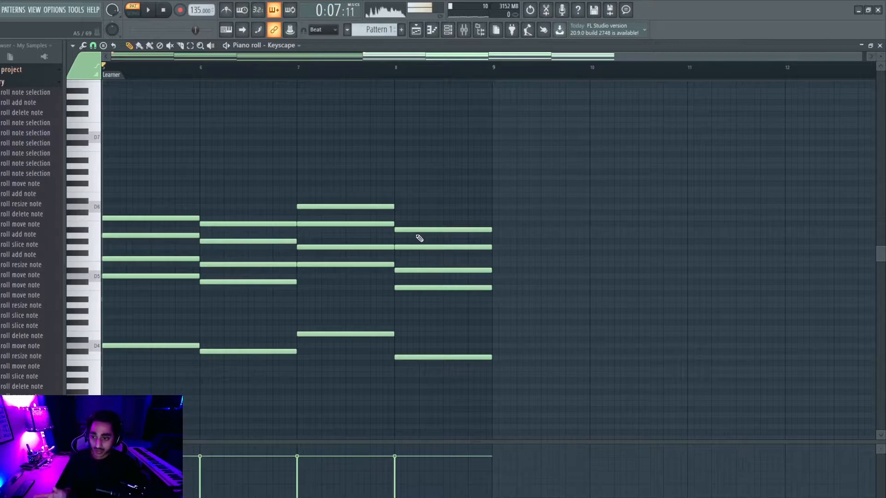
{"action": "right_click", "coordinate": [445, 229]}
{"action": "right_click", "coordinate": [279, 224]}
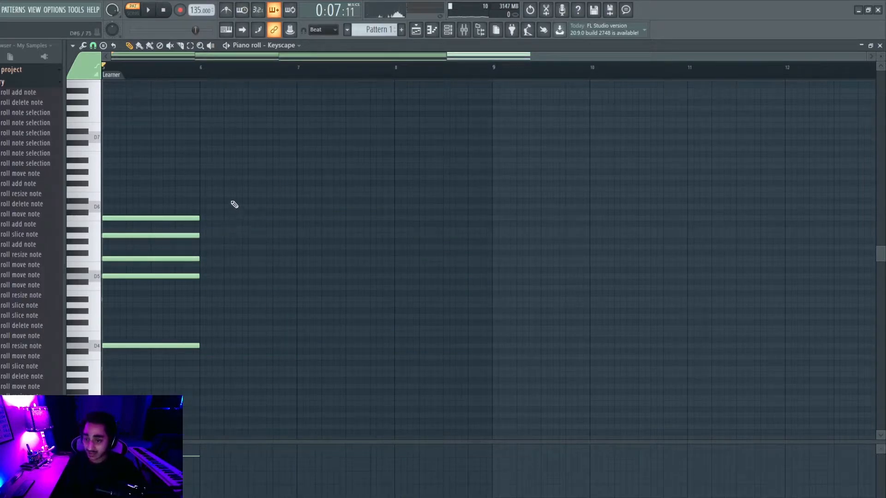
Step: Shorten the bar 5 chord to three beats and place a duplicate directly after it that lasts until the end of bar 6
{"action": "left_click_drag", "start_coordinate": [198, 174], "coordinate": [171, 352]}
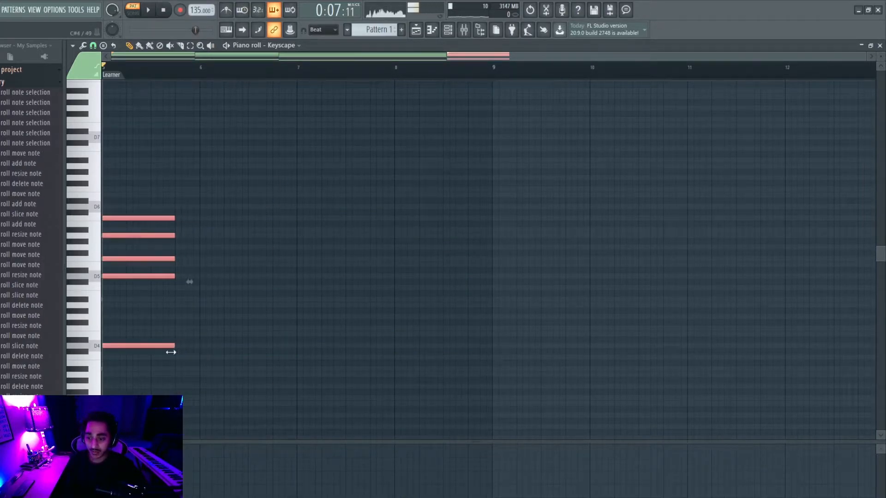
{"action": "key", "text": "ctrl+b"}
{"action": "left_click_drag", "start_coordinate": [246, 277], "coordinate": [306, 278]}
{"action": "left_click", "coordinate": [236, 223]}
{"action": "right_click", "coordinate": [237, 224]}
Step: Raise the second Learner chord by one semitone and delete its top two notes
{"action": "left_click_drag", "start_coordinate": [248, 214], "coordinate": [279, 354]}
{"action": "key", "text": "shift+Up"}
{"action": "right_click", "coordinate": [276, 212]}
{"action": "right_click", "coordinate": [269, 229]}
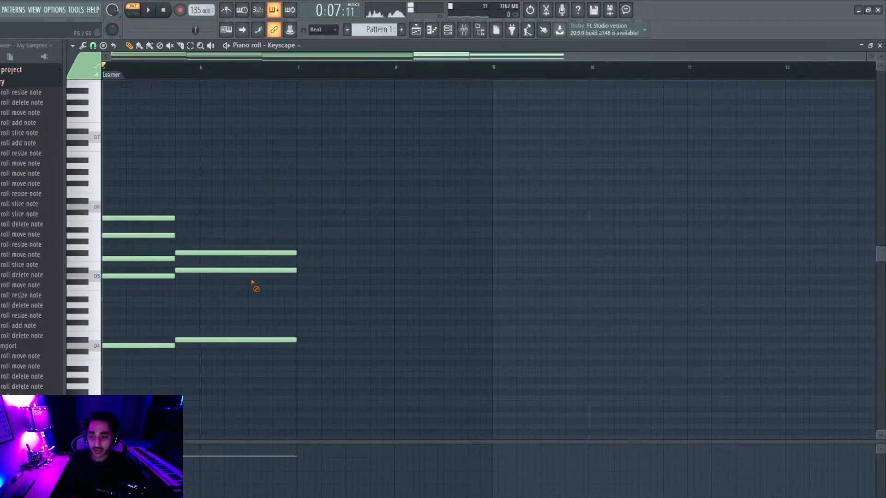
Step: Delete the three notes of the second Learner chord and extend the first chord to the end of bar 6
{"action": "right_click", "coordinate": [261, 253]}
{"action": "right_click", "coordinate": [256, 270]}
{"action": "right_click", "coordinate": [246, 340]}
{"action": "mouse_move", "coordinate": [197, 198]}
{"action": "left_mouse_down"}
{"action": "mouse_move", "coordinate": [159, 359]}
{"action": "mouse_move", "coordinate": [297, 346]}
{"action": "left_mouse_up"}
{"action": "left_click", "coordinate": [402, 242]}
{"action": "right_click", "coordinate": [401, 241]}
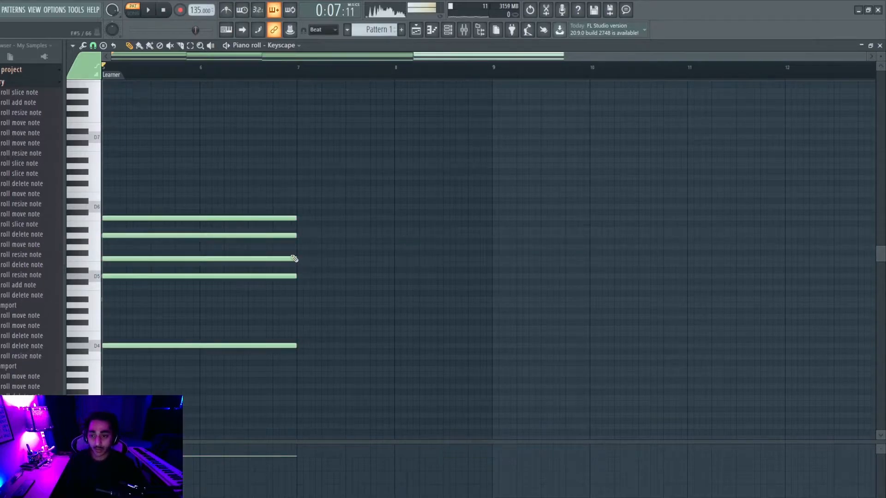
{"action": "left_click", "coordinate": [185, 276]}
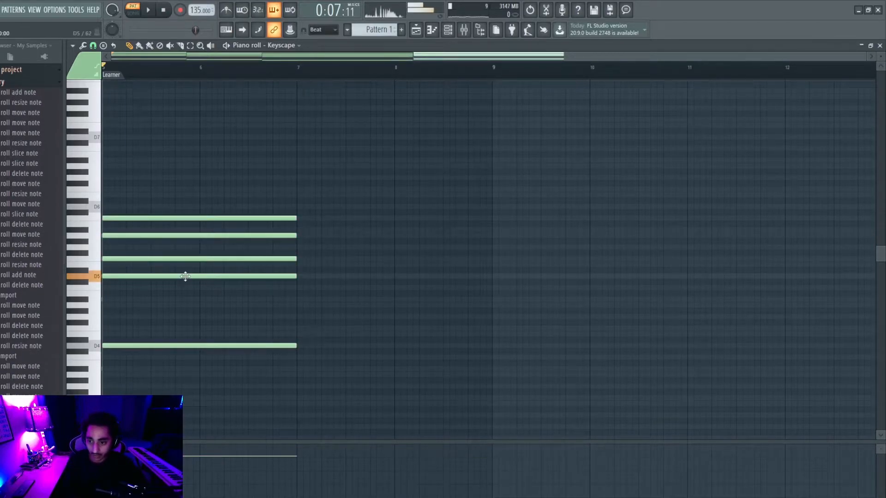
Step: Build a two-bar chord starting at bar 7 from the notes D5, F5 and A5, with D4 beneath them
{"action": "left_click", "coordinate": [301, 287]}
{"action": "left_click", "coordinate": [300, 264]}
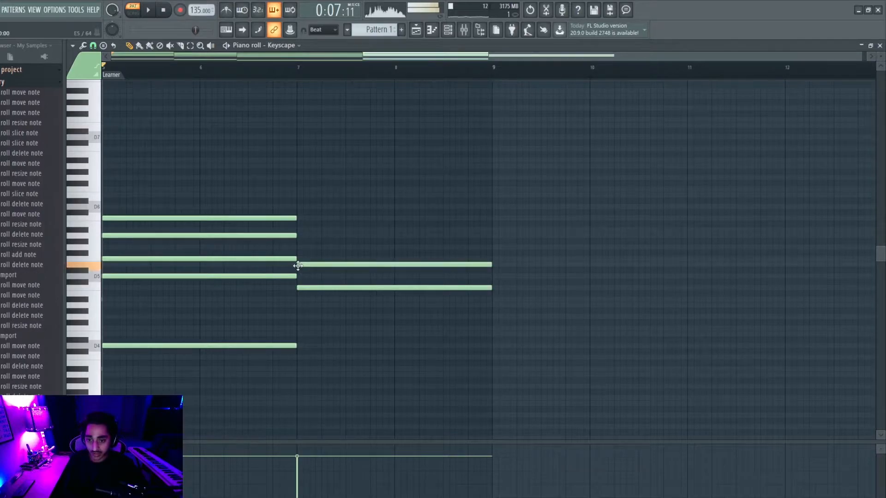
{"action": "left_click", "coordinate": [300, 248]}
{"action": "left_click", "coordinate": [305, 229]}
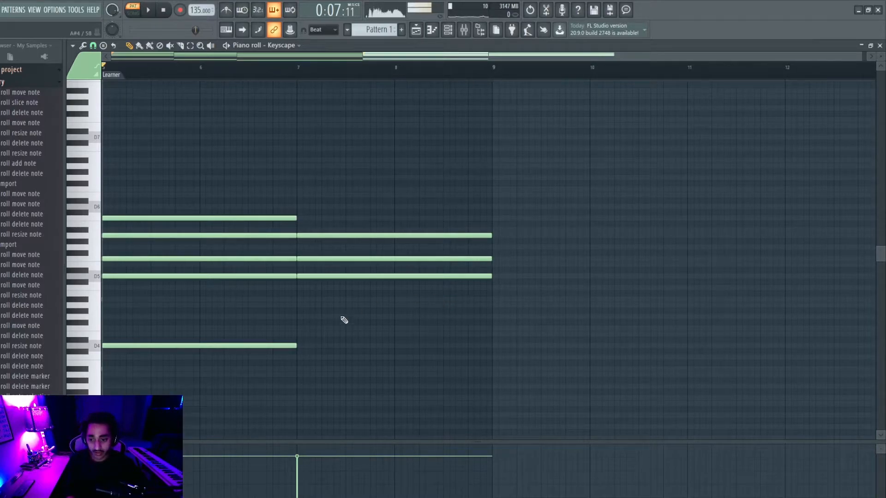
{"action": "left_click", "coordinate": [303, 347]}
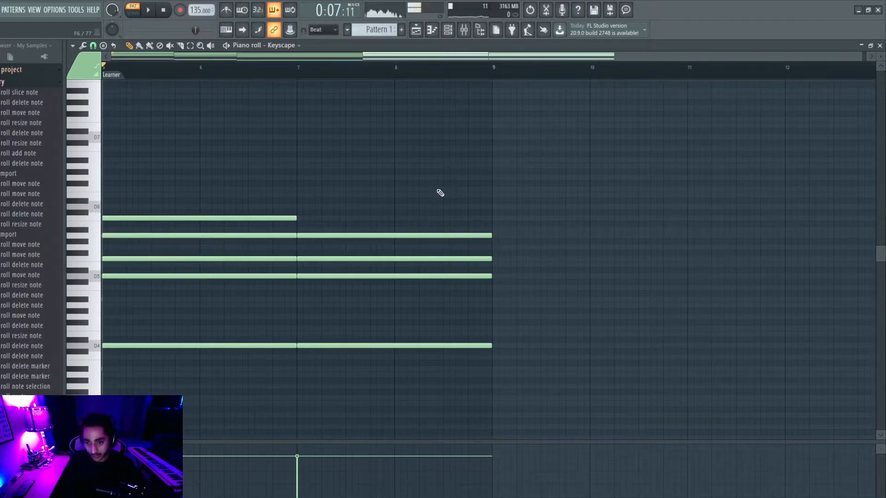
Step: Shorten the chord starting at bar 7 to one bar and play back the Learner section
{"action": "key", "text": "space"}
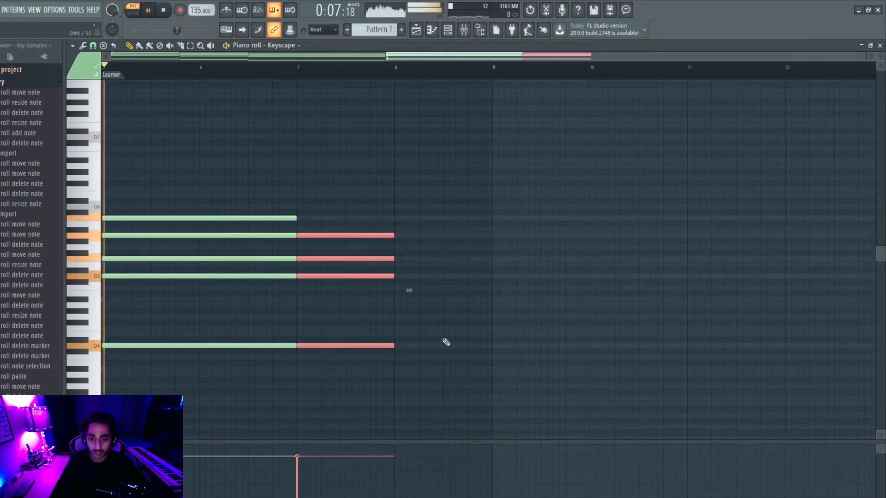
{"action": "left_click", "coordinate": [523, 282]}
{"action": "right_click", "coordinate": [527, 282]}
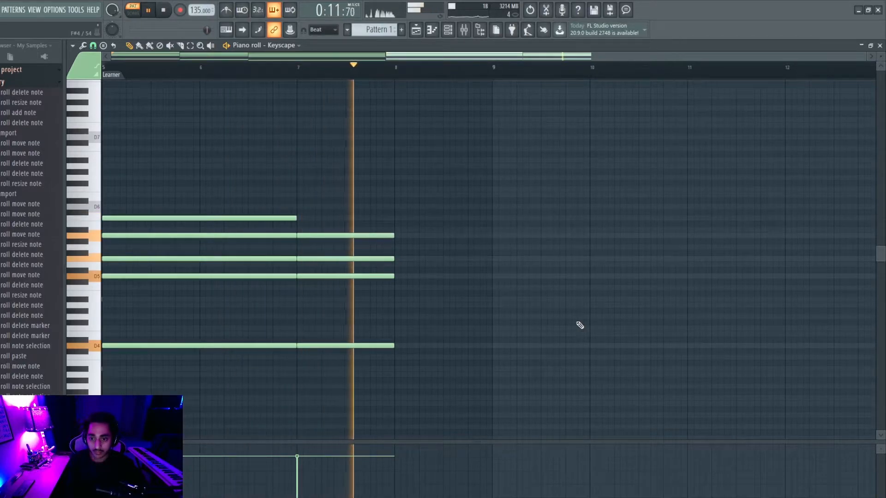
{"action": "key", "text": "space"}
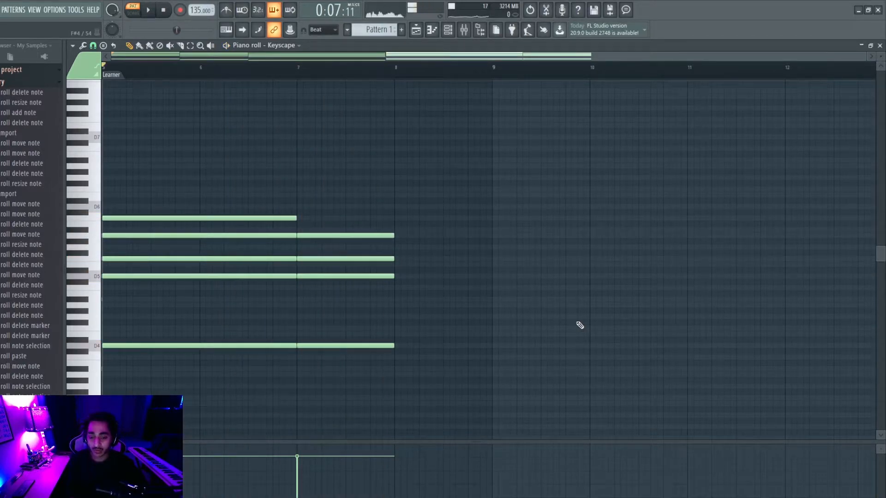
Step: Try doubling the bar 7 chord an octave lower by adding F4 and A4, and remove both added notes
{"action": "left_click_drag", "start_coordinate": [351, 325], "coordinate": [347, 360]}
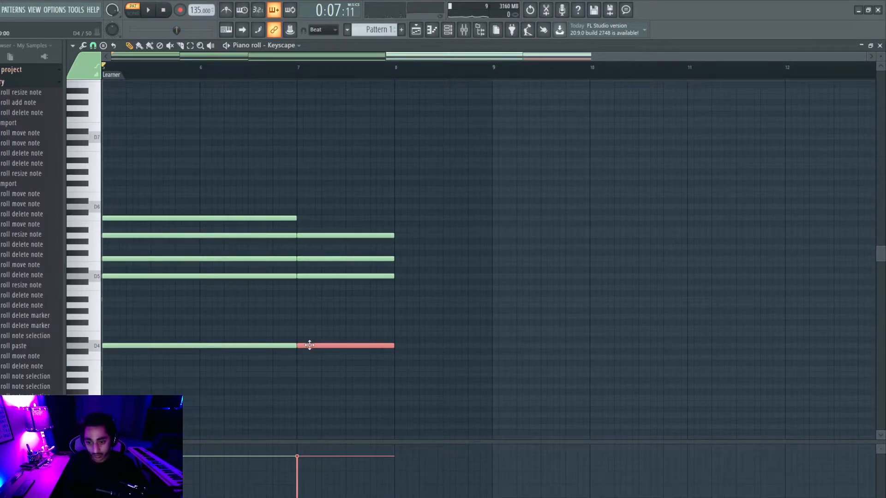
{"action": "left_click", "coordinate": [301, 330]}
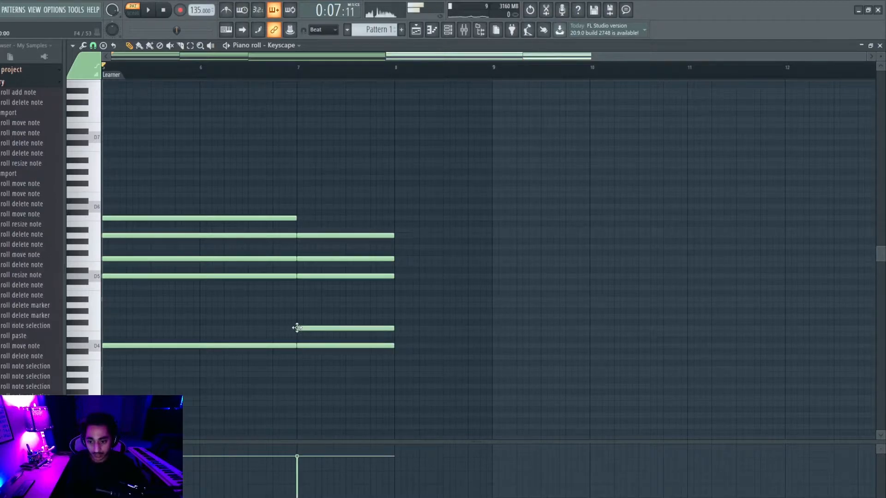
{"action": "left_click", "coordinate": [300, 306]}
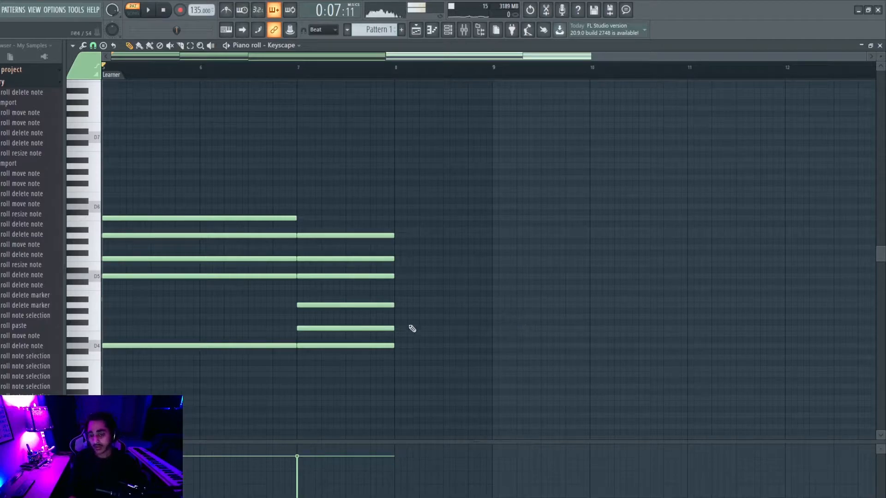
{"action": "left_click_drag", "start_coordinate": [372, 291], "coordinate": [354, 378]}
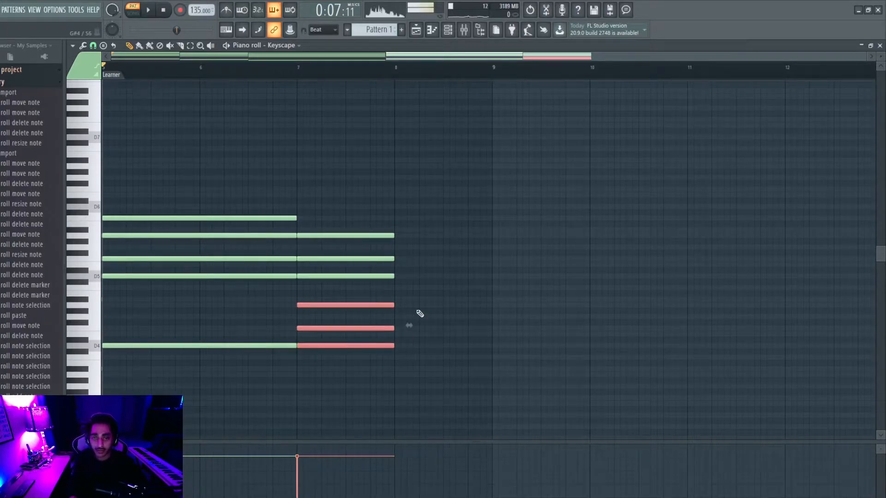
{"action": "key", "text": "space"}
{"action": "left_click", "coordinate": [468, 288], "text": "ctrl"}
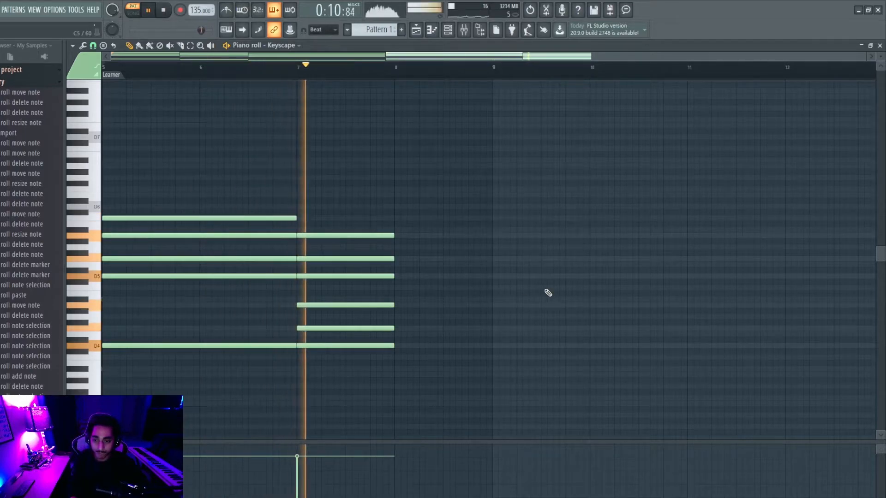
{"action": "key", "text": "space"}
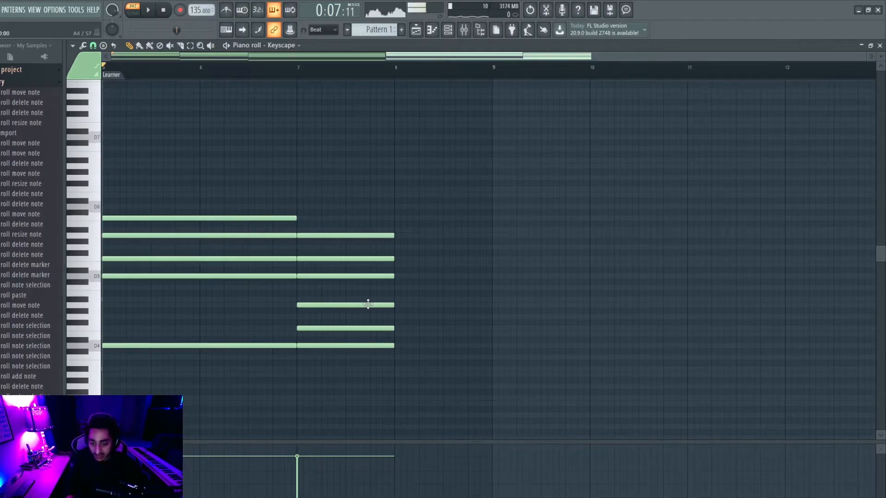
{"action": "right_click", "coordinate": [336, 305]}
{"action": "right_click", "coordinate": [331, 328]}
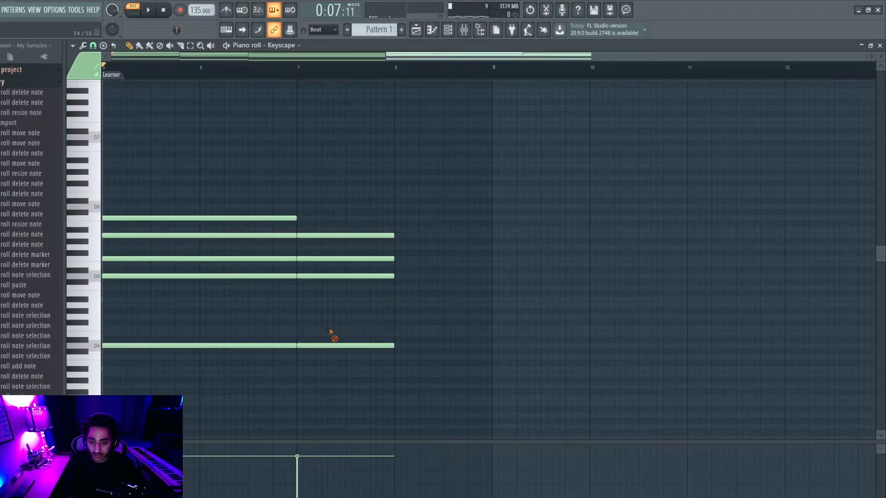
Step: Add one-bar F4 and A#3 notes to the bar 7 chord and play back the Learner section
{"action": "left_click", "coordinate": [300, 328]}
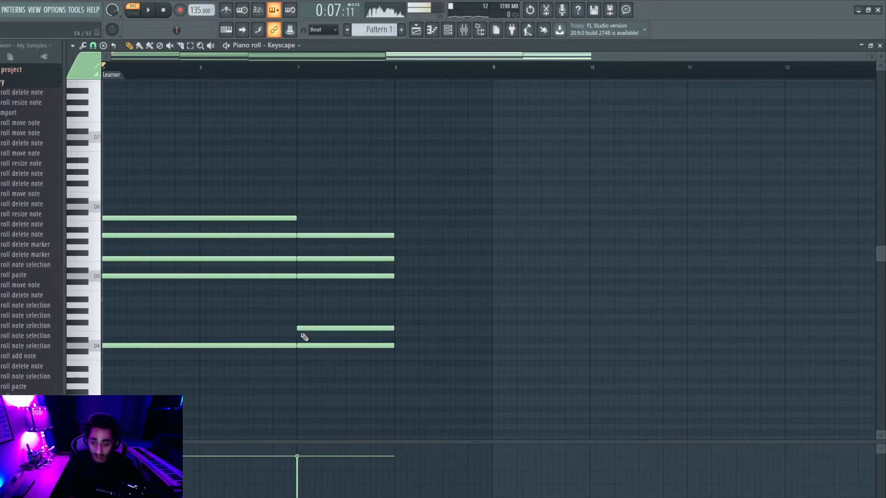
{"action": "left_click", "coordinate": [298, 370]}
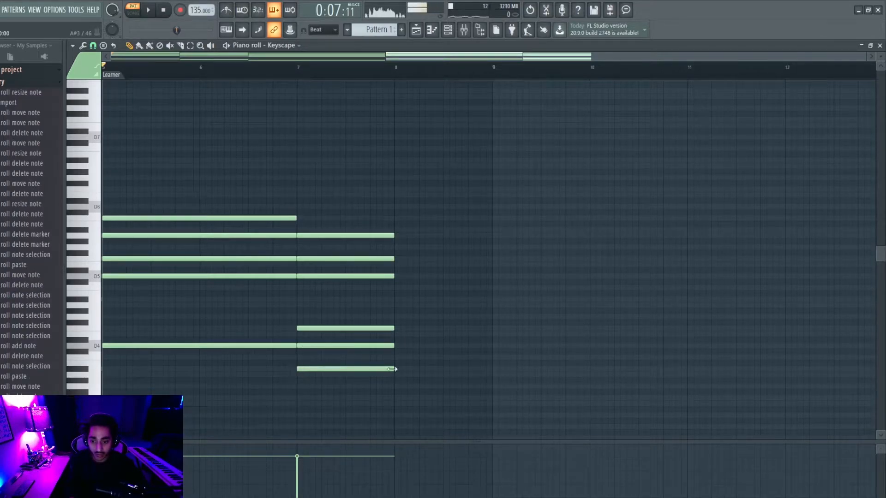
{"action": "left_click", "coordinate": [361, 345]}
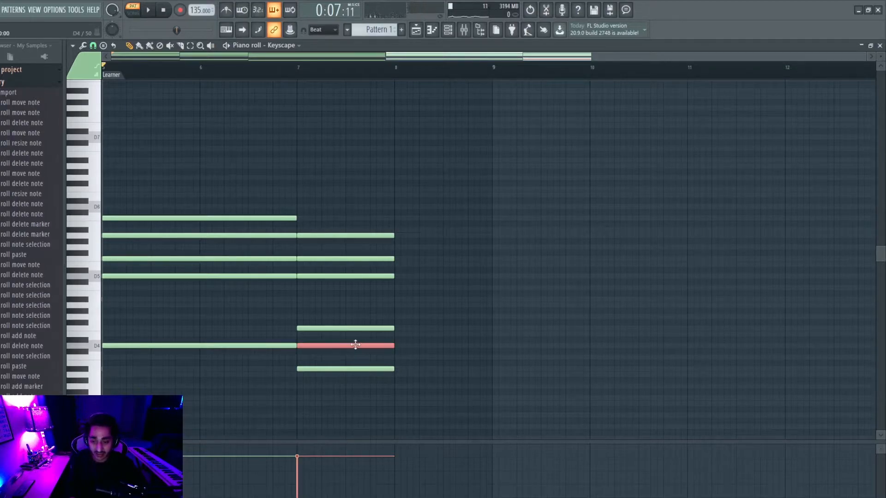
{"action": "left_click", "coordinate": [389, 259], "text": "ctrl"}
{"action": "left_click", "coordinate": [501, 253]}
{"action": "right_click", "coordinate": [507, 253]}
{"action": "key", "text": "space"}
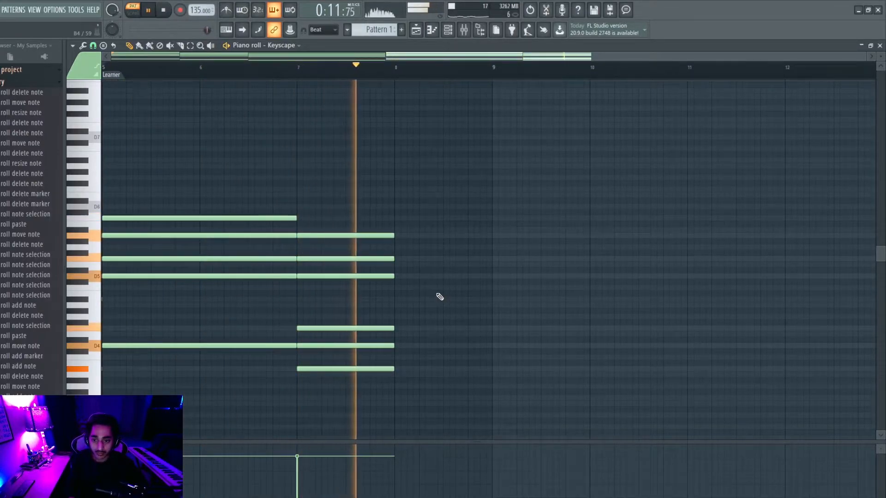
{"action": "key", "text": "space"}
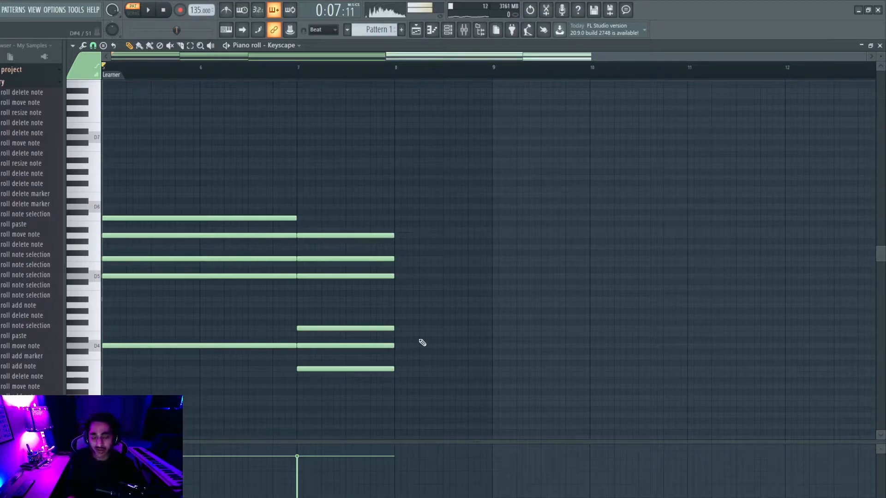
Step: Delete the D4 note from the bar 7 chord and play back the result
{"action": "right_click", "coordinate": [354, 346]}
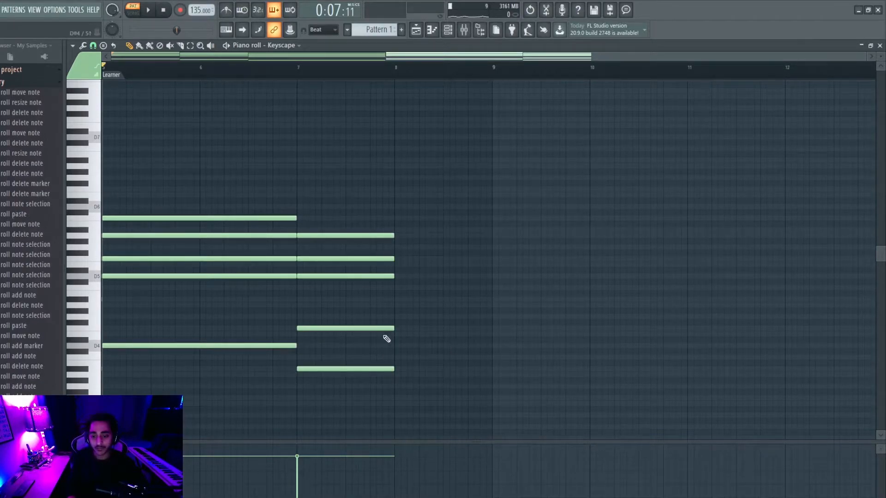
{"action": "key", "text": "space"}
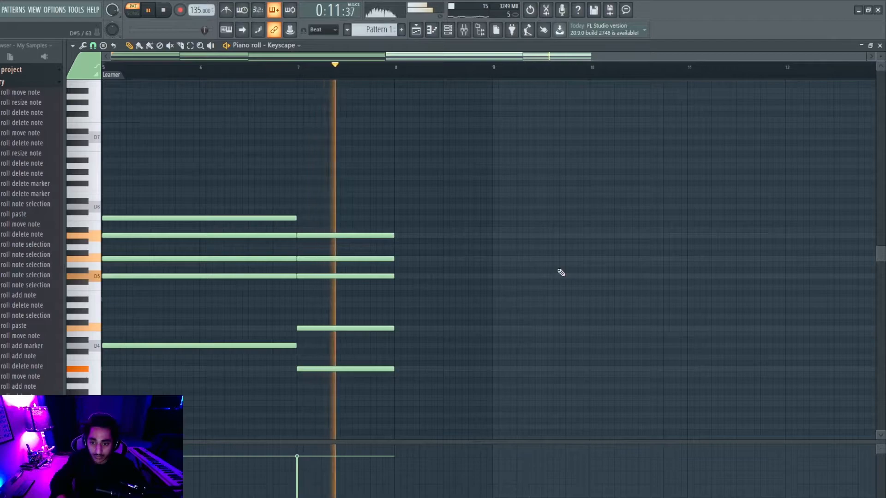
{"action": "key", "text": "space"}
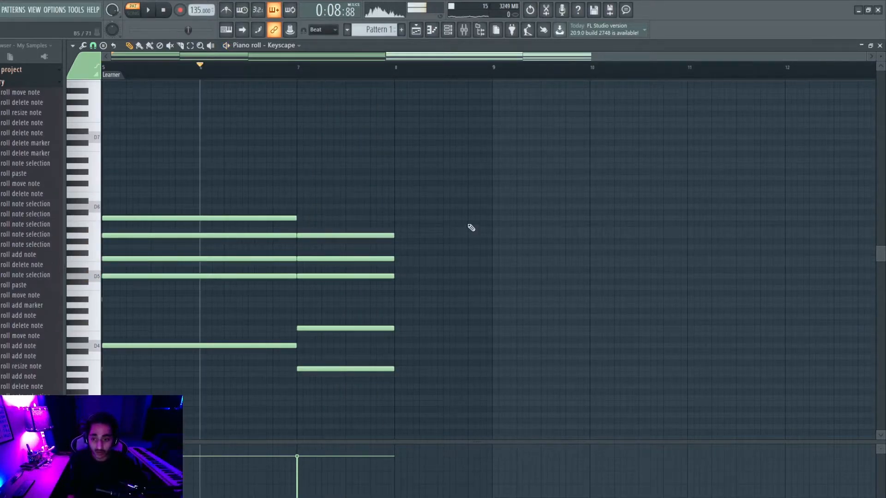
Step: Build a one-bar chord in bar 8 from the notes A5, C6 and E6
{"action": "left_click_drag", "start_coordinate": [229, 176], "coordinate": [329, 285]}
{"action": "key", "text": "ctrl+d"}
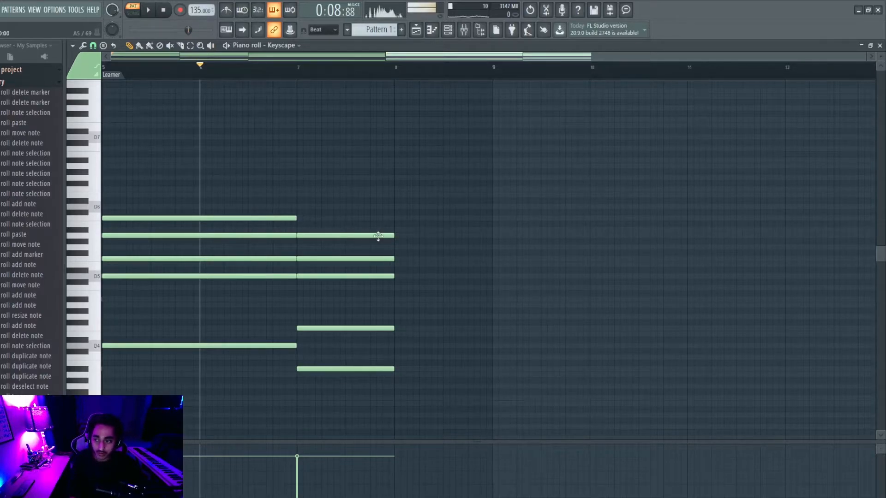
{"action": "left_click", "coordinate": [396, 237]}
{"action": "left_click_drag", "start_coordinate": [579, 236], "coordinate": [492, 236]}
{"action": "left_click", "coordinate": [396, 220]}
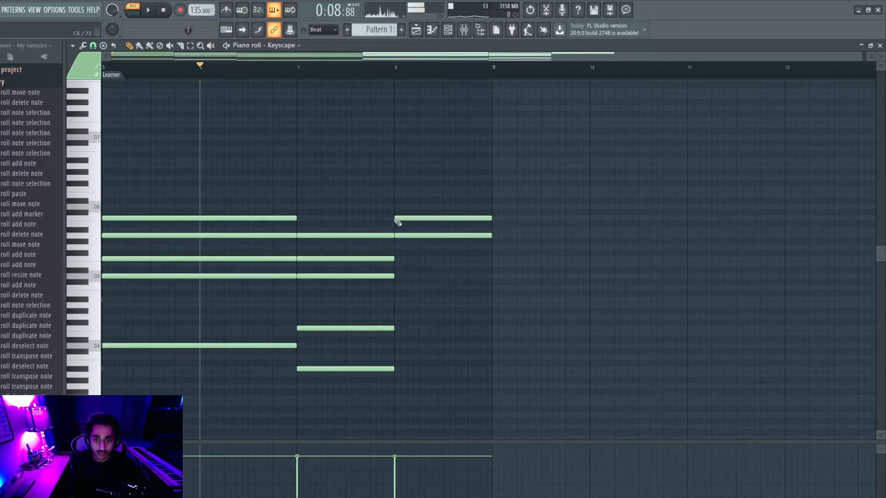
{"action": "left_click", "coordinate": [397, 196]}
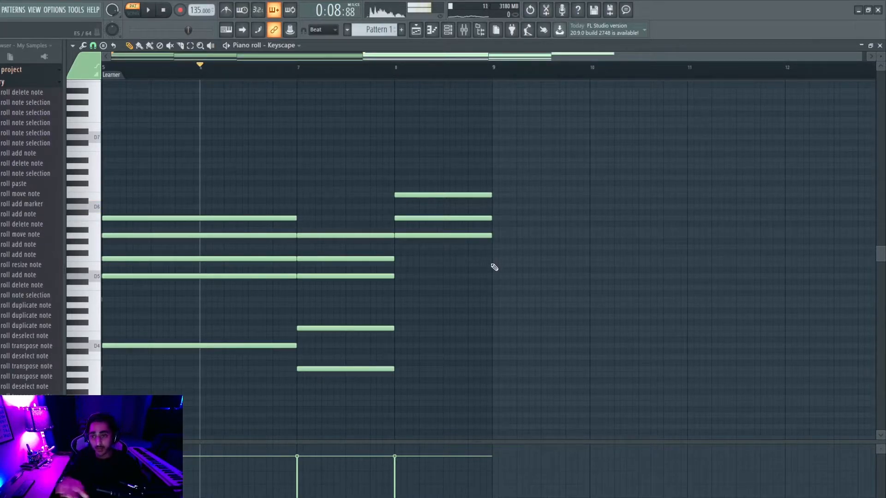
Step: Add the lower root notes A4 and A3 beneath the bar 8 chord and play back the Learner section
{"action": "left_click", "coordinate": [224, 276]}
{"action": "left_click", "coordinate": [201, 346], "text": "shift"}
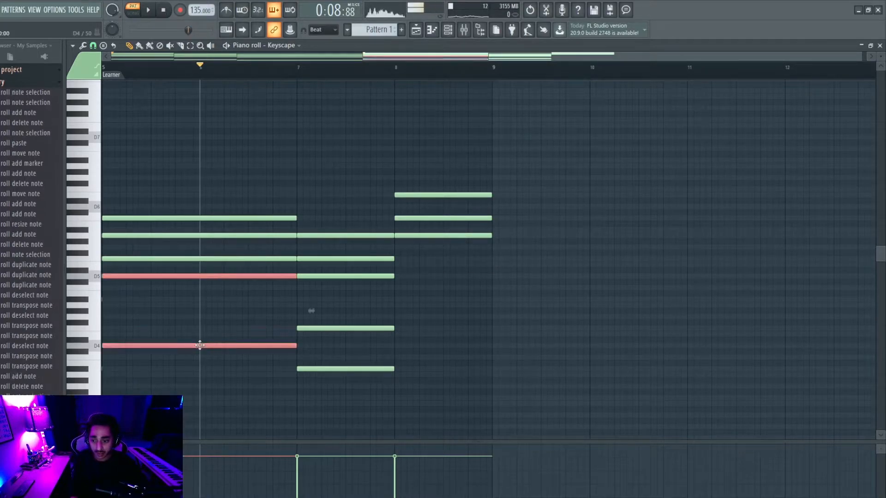
{"action": "left_click", "coordinate": [423, 237]}
{"action": "left_click", "coordinate": [424, 237], "text": "ctrl"}
{"action": "left_click", "coordinate": [428, 236]}
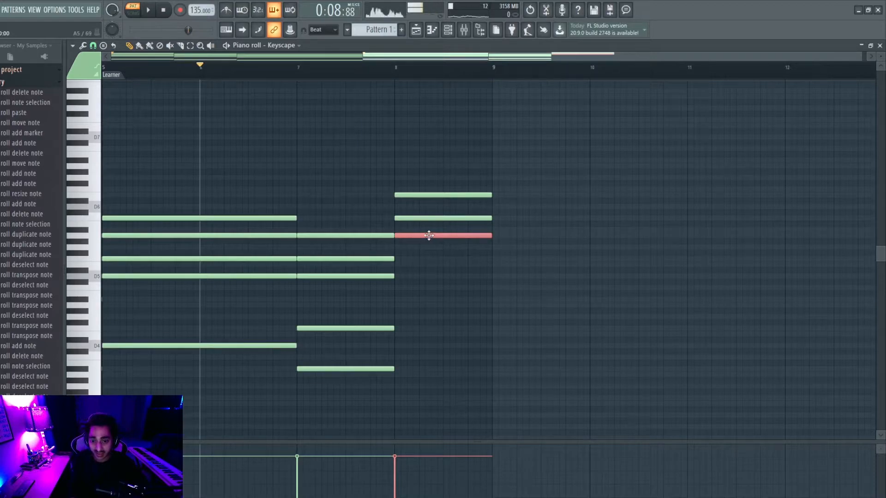
{"action": "left_click", "coordinate": [397, 306]}
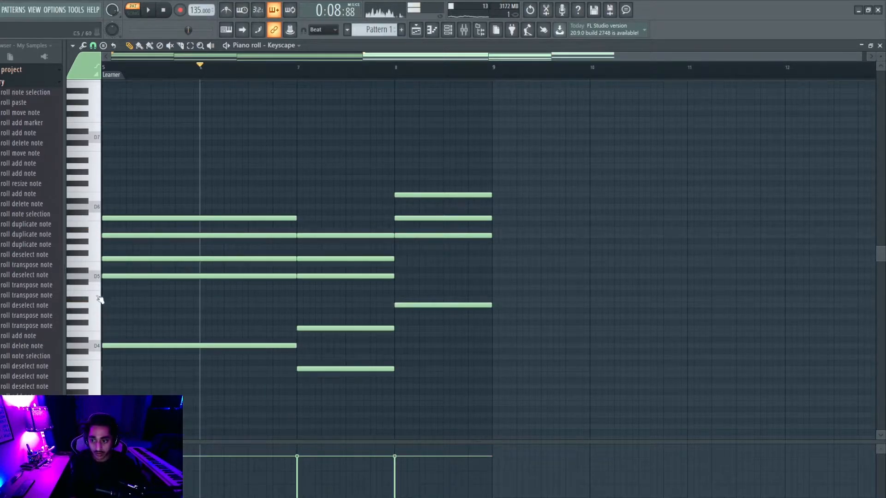
{"action": "scroll", "coordinate": [100, 297], "scroll_direction": "up", "scroll_amount": 1}
{"action": "scroll", "coordinate": [399, 363], "scroll_direction": "down", "scroll_amount": 2}
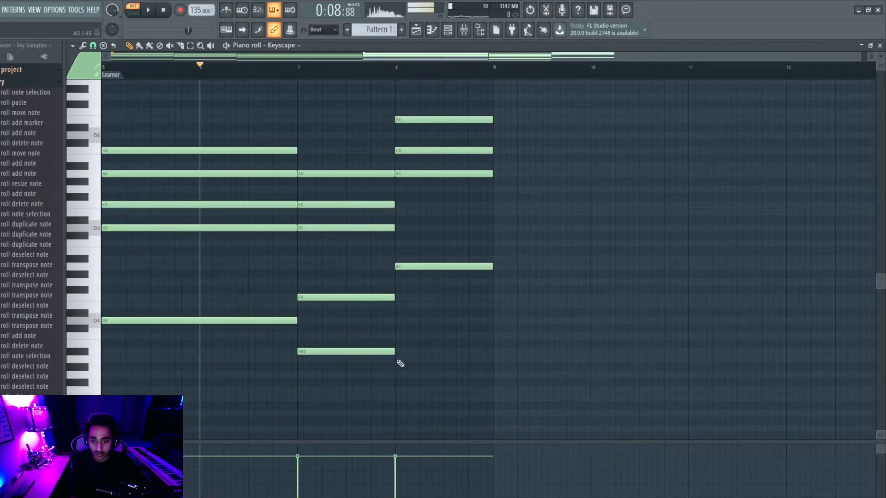
{"action": "left_click", "coordinate": [397, 361]}
{"action": "scroll", "coordinate": [332, 237], "scroll_direction": "up", "scroll_amount": 1}
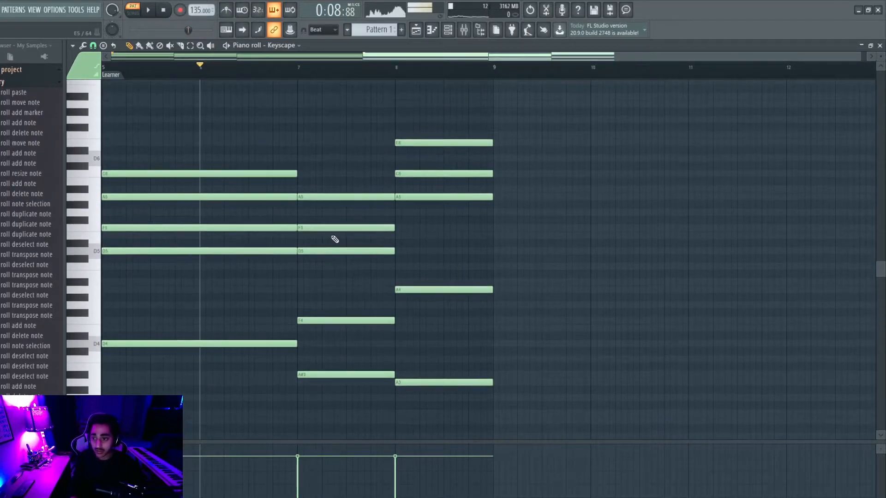
{"action": "key", "text": "space"}
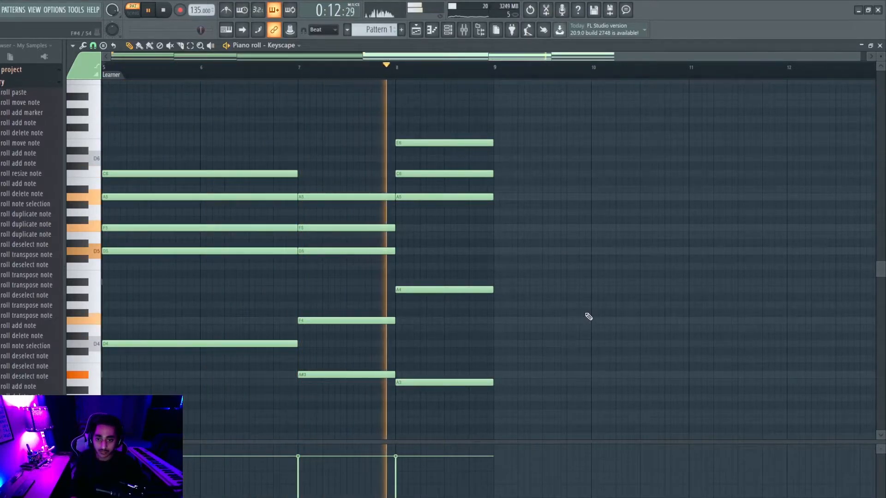
{"action": "key", "text": "space"}
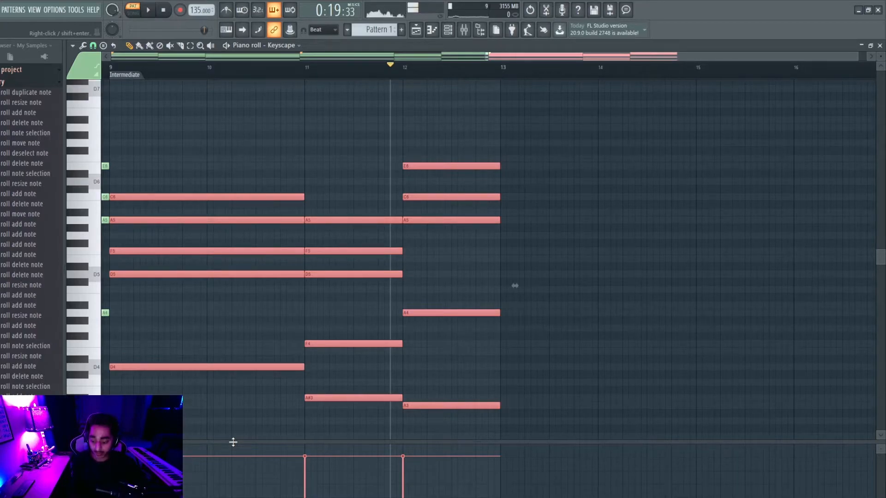
Step: Lower the velocities of all Intermediate chords in bars 9 to 12 evenly and set the playhead to the start of bar 9
{"action": "left_click_drag", "start_coordinate": [110, 456], "coordinate": [110, 473]}
{"action": "left_click_drag", "start_coordinate": [202, 480], "coordinate": [428, 480]}
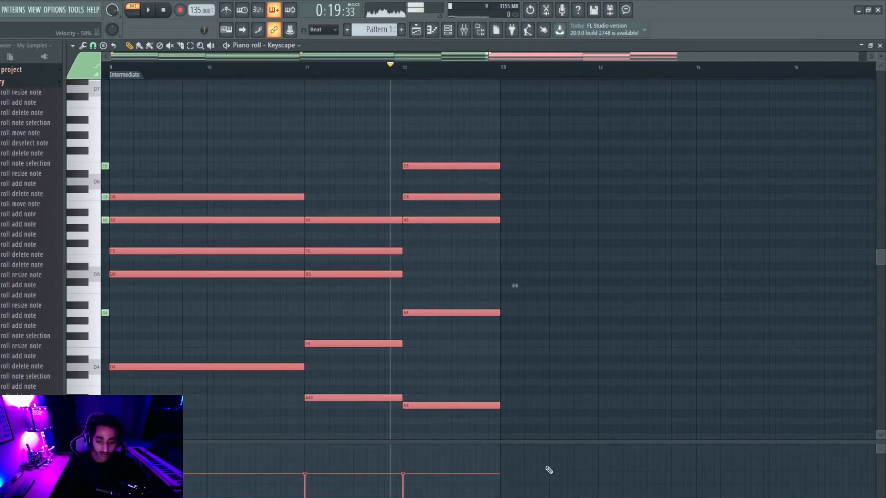
{"action": "left_click", "coordinate": [111, 69]}
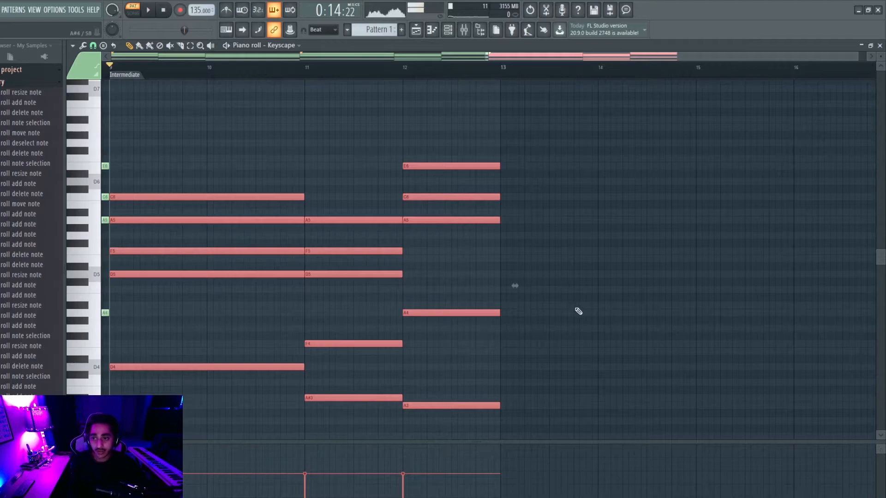
Step: Play back the Intermediate section from bar 9
{"action": "key", "text": "space"}
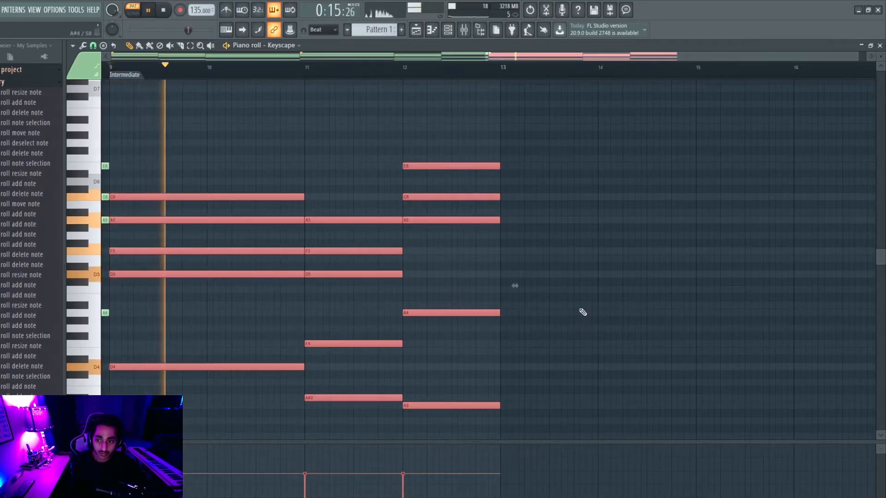
{"action": "key", "text": "space"}
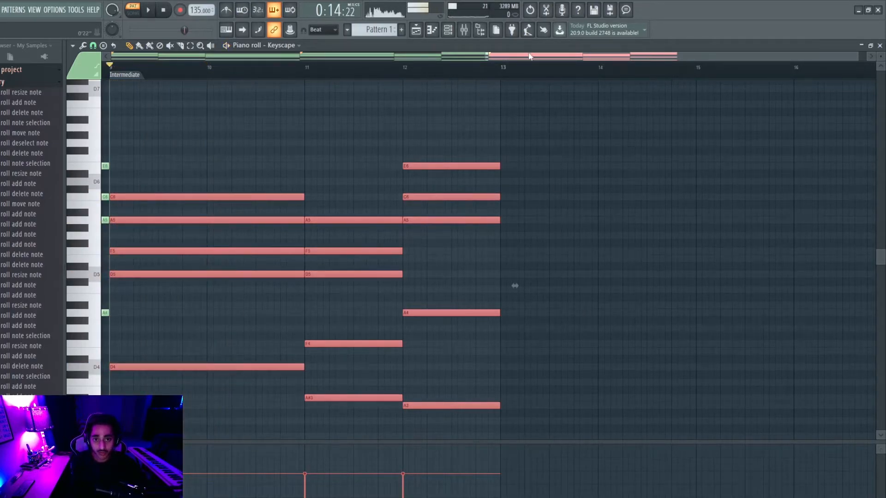
{"action": "left_click_drag", "start_coordinate": [530, 57], "coordinate": [533, 56]}
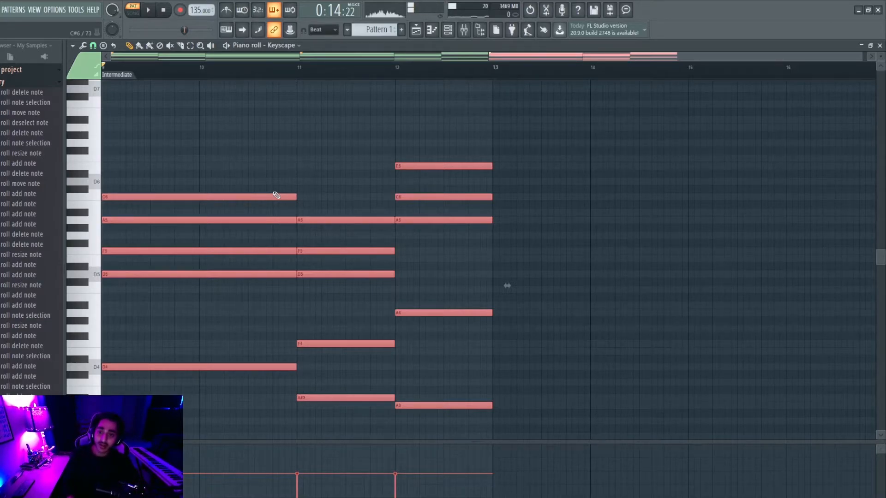
{"action": "left_click", "coordinate": [280, 158]}
{"action": "right_click", "coordinate": [302, 159]}
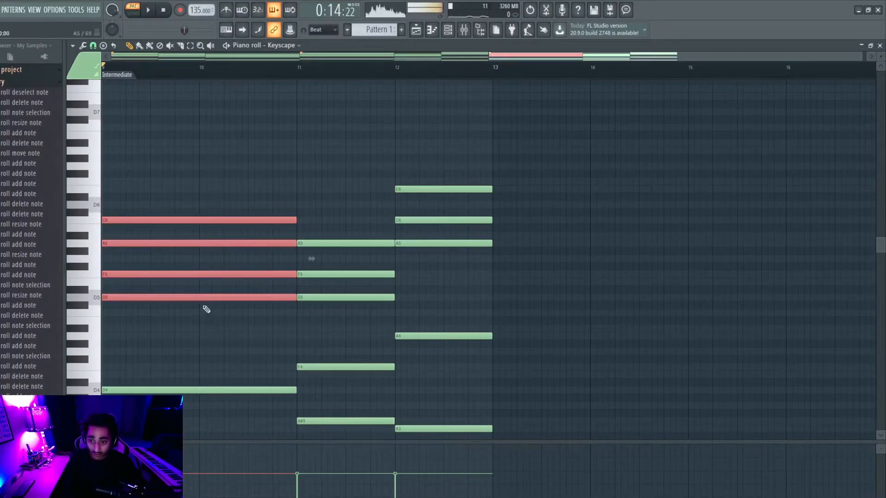
Step: Copy the D5, F5, A5 and C6 notes of the bar 9 chord one octave up
{"action": "left_click_drag", "start_coordinate": [212, 172], "coordinate": [166, 314]}
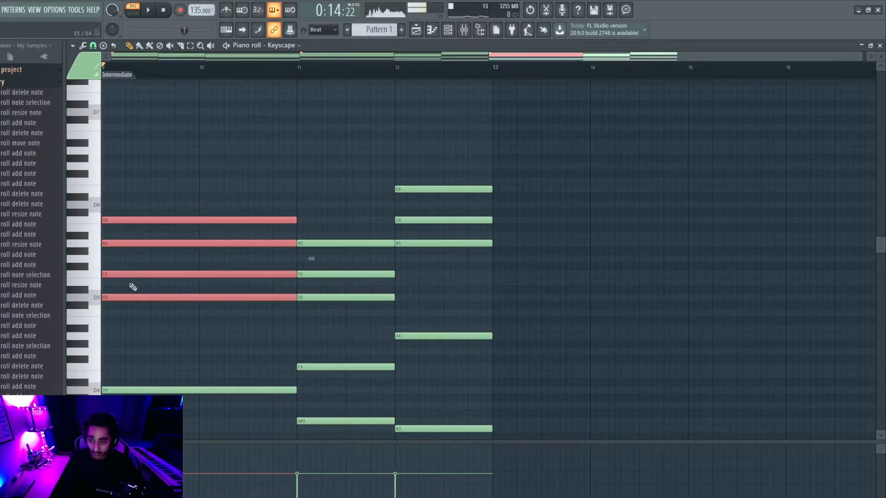
{"action": "left_click", "coordinate": [199, 239], "text": "shift"}
{"action": "mouse_move", "coordinate": [201, 223]}
{"action": "left_mouse_down"}
{"action": "mouse_move", "coordinate": [176, 223]}
{"action": "mouse_move", "coordinate": [224, 223]}
{"action": "left_mouse_up"}
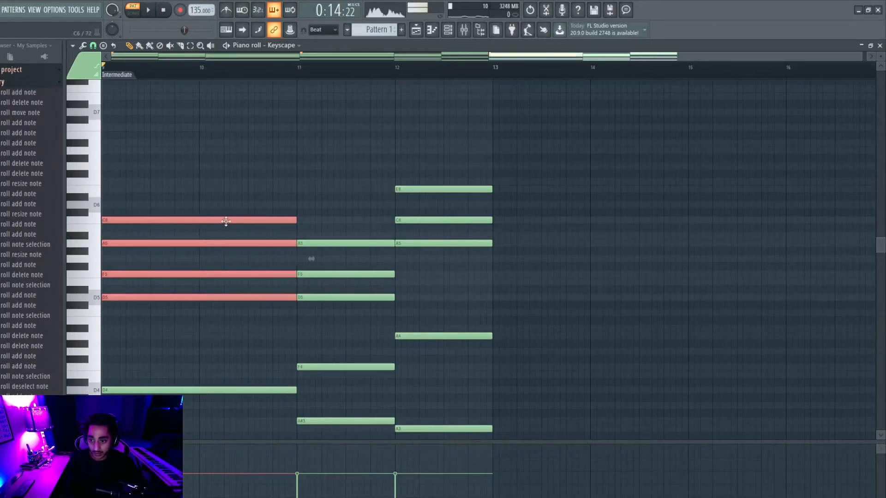
{"action": "key", "text": "ctrl+Up"}
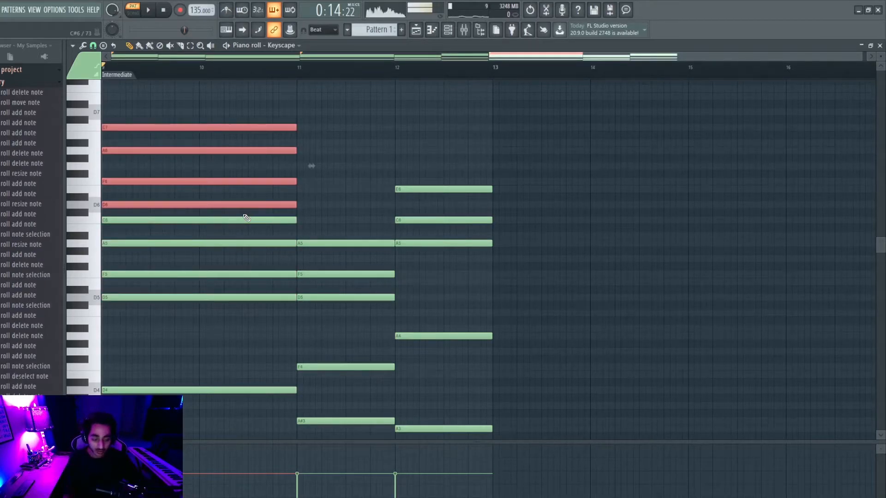
Step: Start the octave copy of the first chord half a bar into bar 9, trim it at bar 11, and play it back
{"action": "left_click_drag", "start_coordinate": [126, 206], "coordinate": [176, 206]}
{"action": "key", "text": "c"}
{"action": "left_click_drag", "start_coordinate": [302, 121], "coordinate": [303, 181]}
{"action": "left_click_drag", "start_coordinate": [302, 182], "coordinate": [302, 209]}
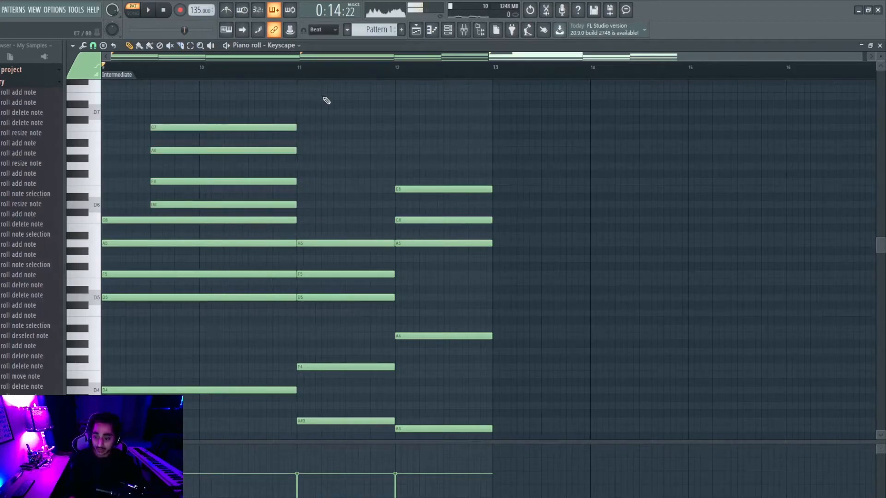
{"action": "key", "text": "space"}
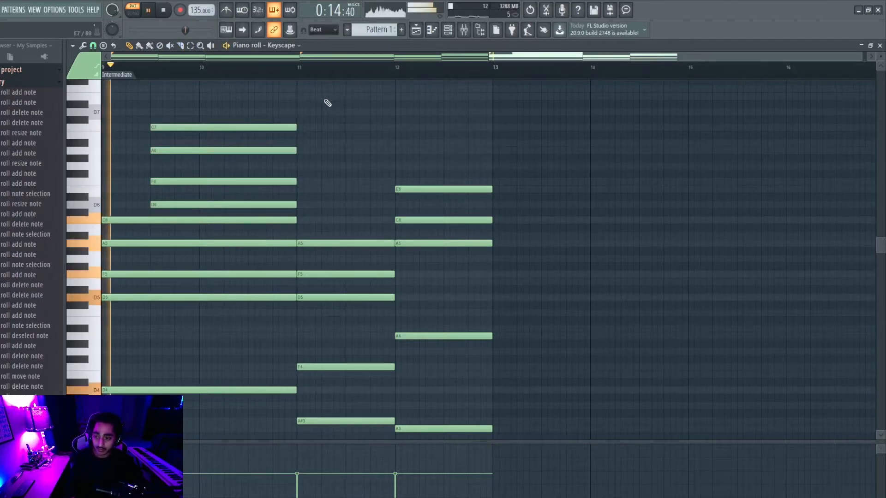
{"action": "key", "text": "space"}
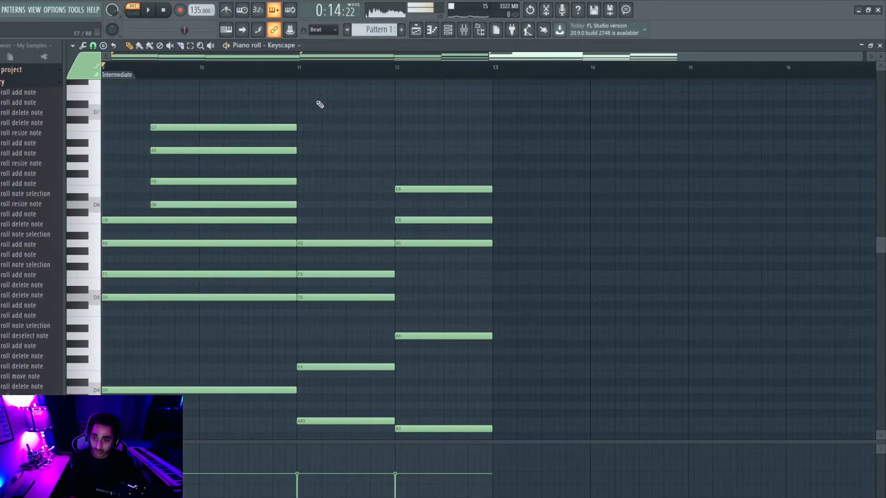
Step: Copy the D6, F6, A6 and C7 notes another octave up and start the copy at bar 10
{"action": "left_click_drag", "start_coordinate": [301, 100], "coordinate": [231, 221]}
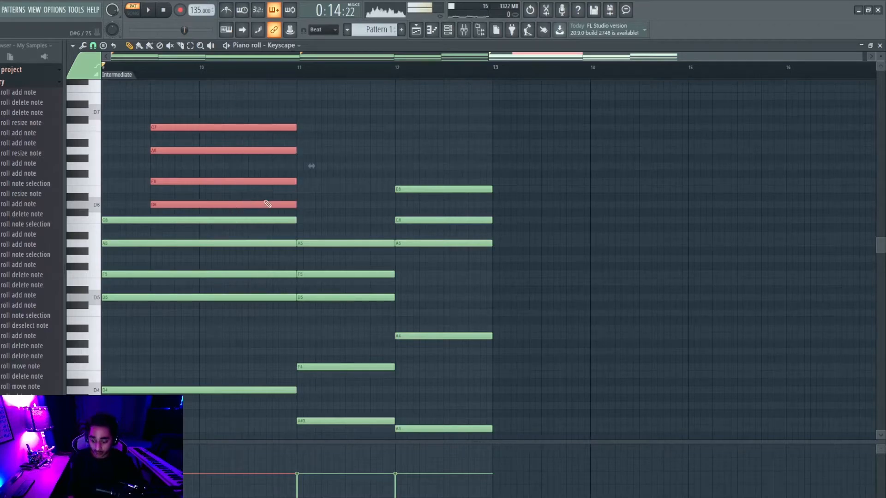
{"action": "left_click_drag", "start_coordinate": [185, 127], "coordinate": [180, 129]}
{"action": "key", "text": "ctrl+Up"}
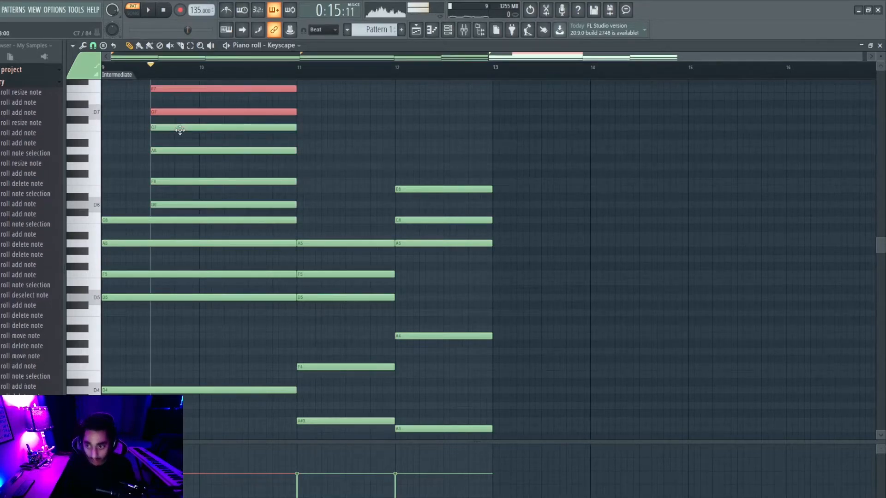
{"action": "scroll", "coordinate": [180, 131], "scroll_direction": "up", "scroll_amount": 3}
{"action": "left_click_drag", "start_coordinate": [168, 204], "coordinate": [217, 206]}
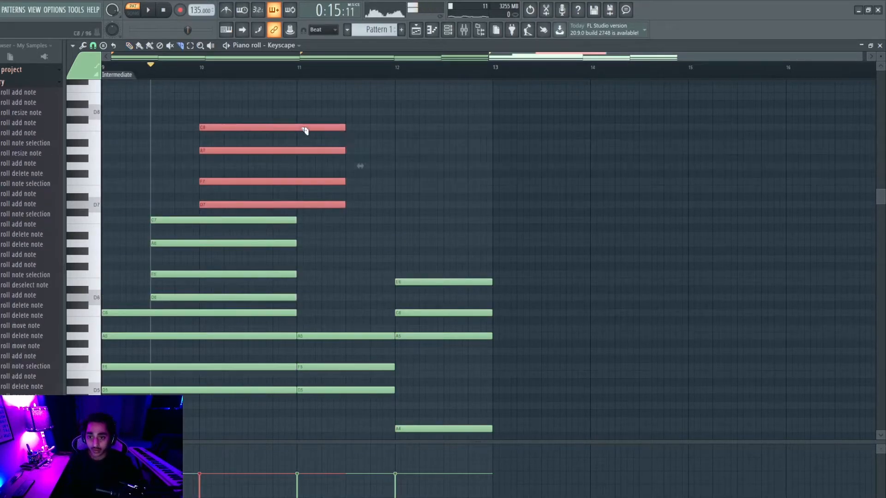
Step: Trim the highest chord copy so it ends at bar 11 and play back from bar 9
{"action": "left_click_drag", "start_coordinate": [300, 121], "coordinate": [302, 218]}
{"action": "left_click", "coordinate": [104, 73]}
{"action": "key", "text": "space"}
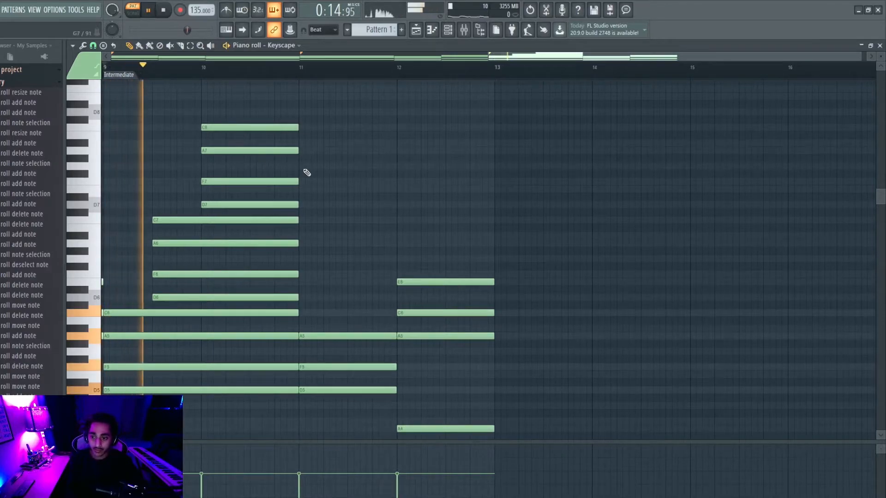
{"action": "scroll", "coordinate": [415, 182], "scroll_direction": "down", "scroll_amount": 2}
{"action": "key", "text": "space"}
Step: Layer an octave-higher copy of bar 11's D5, F5 and A5 notes over the second half of the bar and play it back
{"action": "left_click_drag", "start_coordinate": [353, 254], "coordinate": [338, 367]}
{"action": "key", "text": "ctrl+c"}
{"action": "key", "text": "ctrl+v"}
{"action": "left_click_drag", "start_coordinate": [124, 289], "coordinate": [320, 284]}
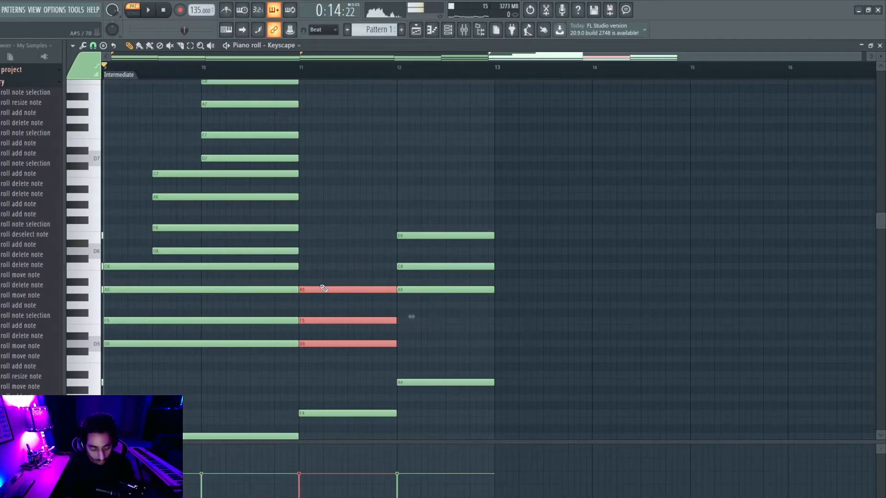
{"action": "key", "text": "ctrl+Up"}
{"action": "left_click_drag", "start_coordinate": [336, 252], "coordinate": [380, 250]}
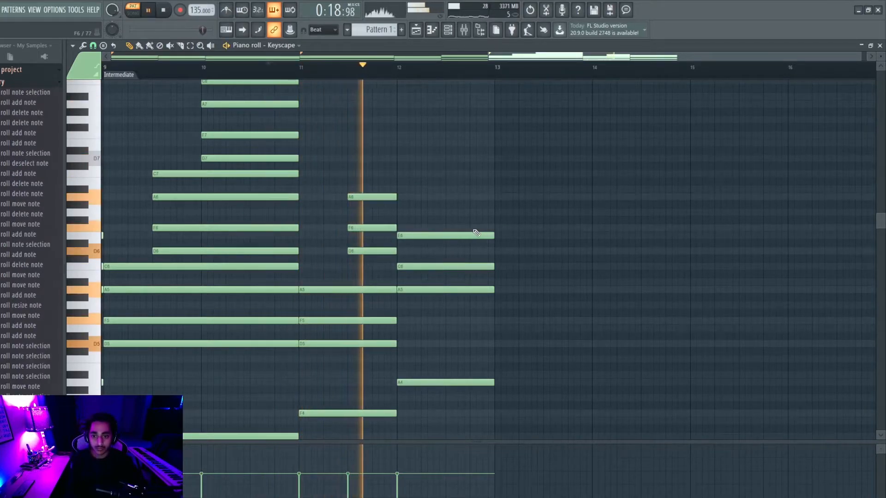
{"action": "key", "text": "space"}
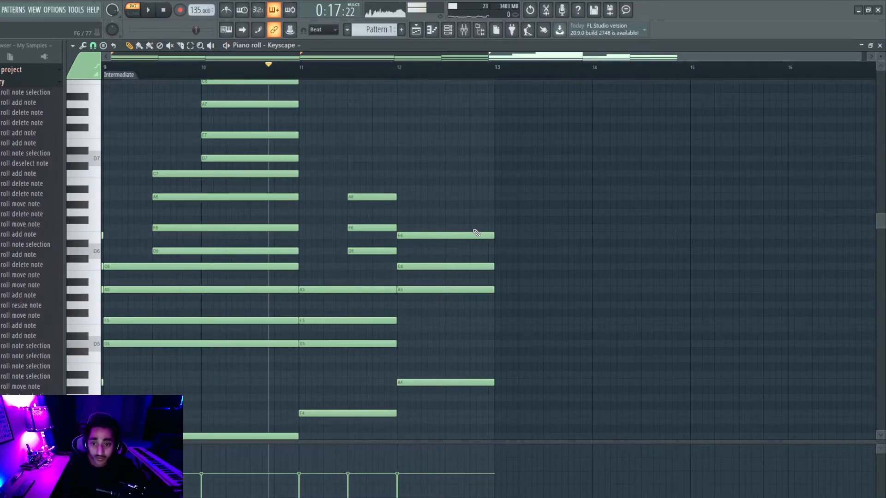
Step: Add an A#5 note beneath the octave copy in bar 11, half a bar long and ending at bar 12
{"action": "scroll", "coordinate": [353, 227], "scroll_direction": "up", "scroll_amount": 3}
{"action": "scroll", "coordinate": [353, 226], "scroll_direction": "down", "scroll_amount": 5}
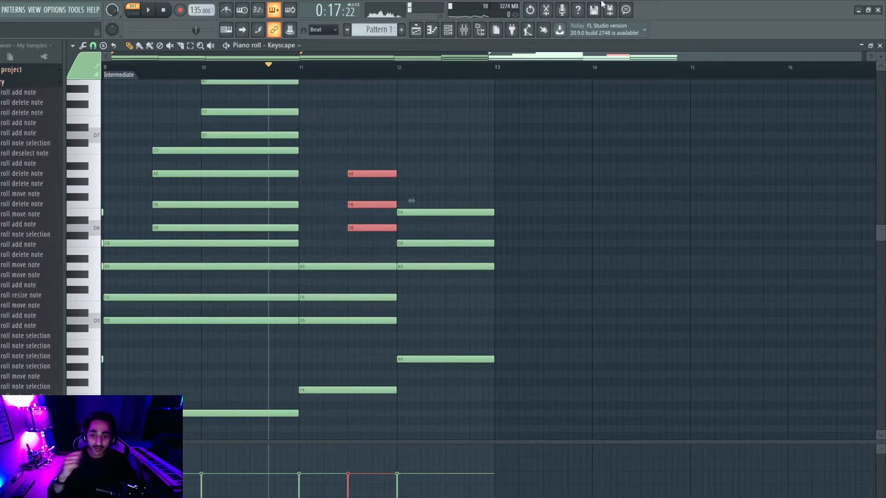
{"action": "left_click_drag", "start_coordinate": [349, 246], "coordinate": [347, 324]}
{"action": "left_click_drag", "start_coordinate": [382, 133], "coordinate": [376, 229]}
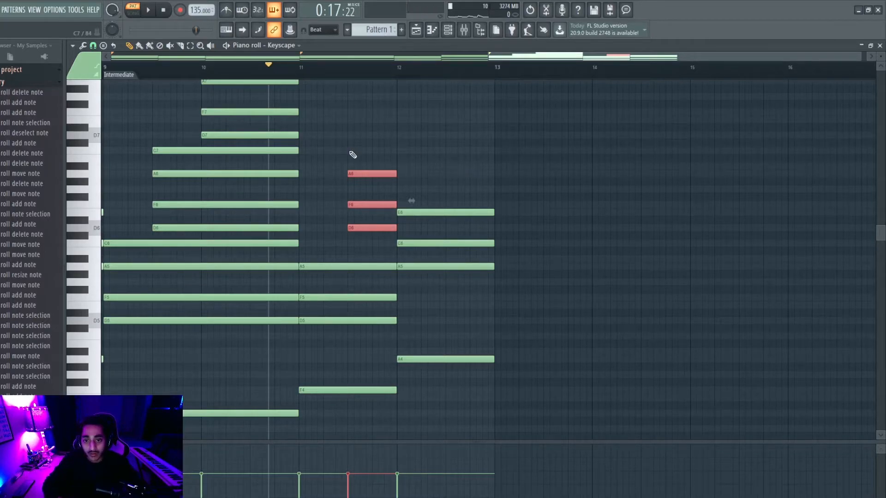
{"action": "left_click_drag", "start_coordinate": [353, 155], "coordinate": [349, 256]}
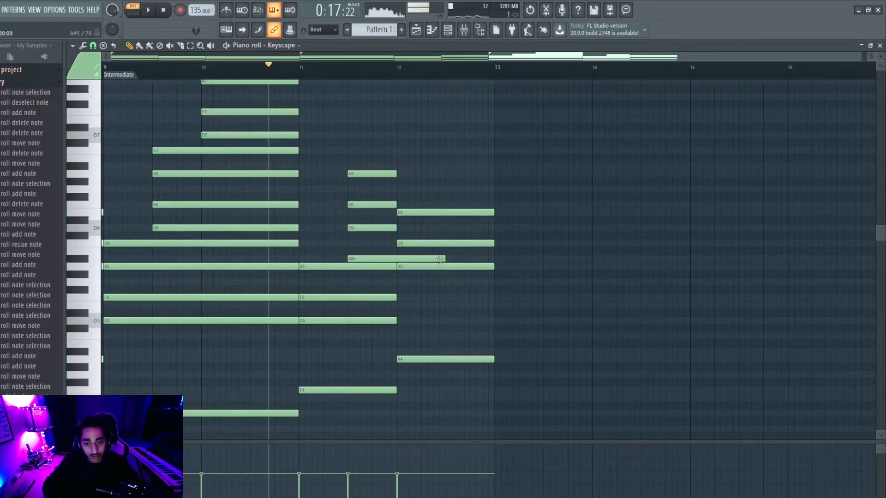
{"action": "left_click_drag", "start_coordinate": [440, 260], "coordinate": [395, 259]}
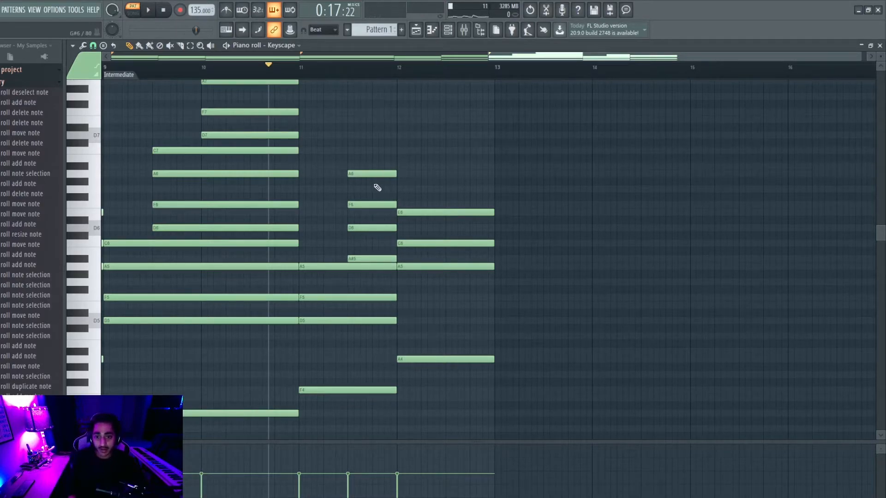
Step: Play back from bar 11 to hear the layered chord with the A#5 note
{"action": "left_click_drag", "start_coordinate": [382, 132], "coordinate": [346, 426]}
{"action": "left_click_drag", "start_coordinate": [465, 140], "coordinate": [444, 420]}
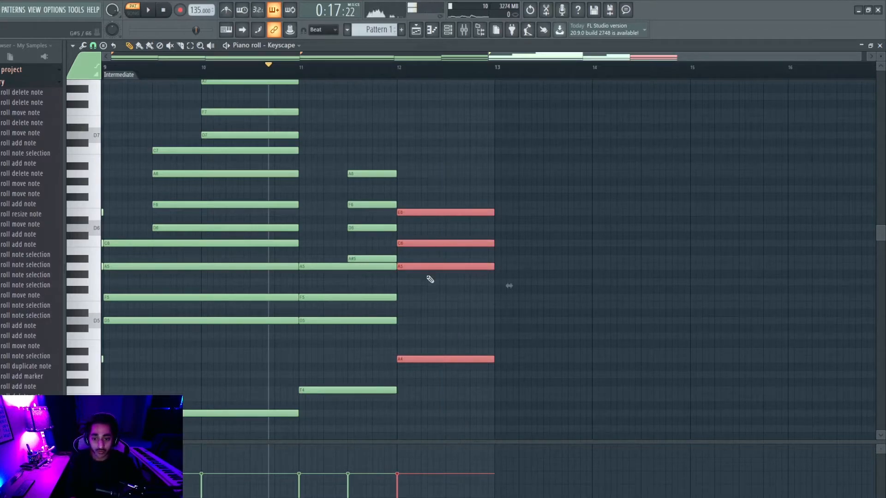
{"action": "left_click", "coordinate": [316, 70]}
{"action": "key", "text": "space"}
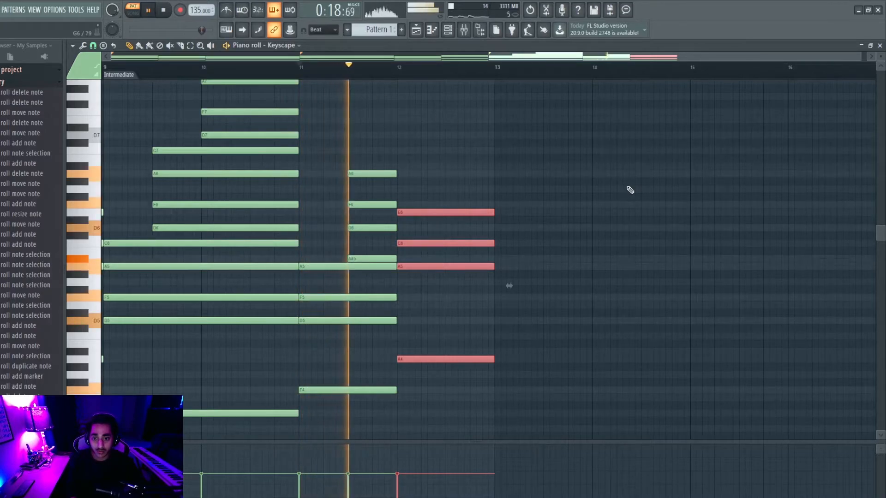
{"action": "key", "text": "space"}
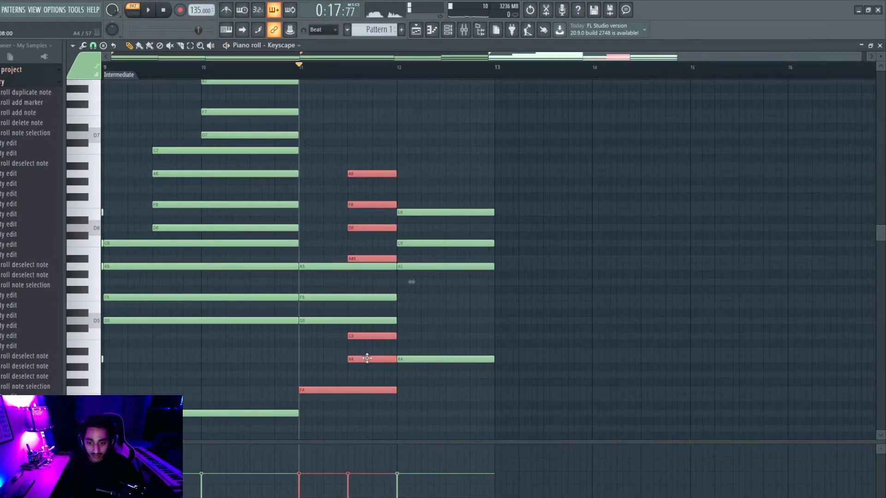
Step: Delete the A4 note from the second half of bar 11 and extend the C5 note's start earlier
{"action": "right_click", "coordinate": [367, 358]}
{"action": "left_click", "coordinate": [363, 338]}
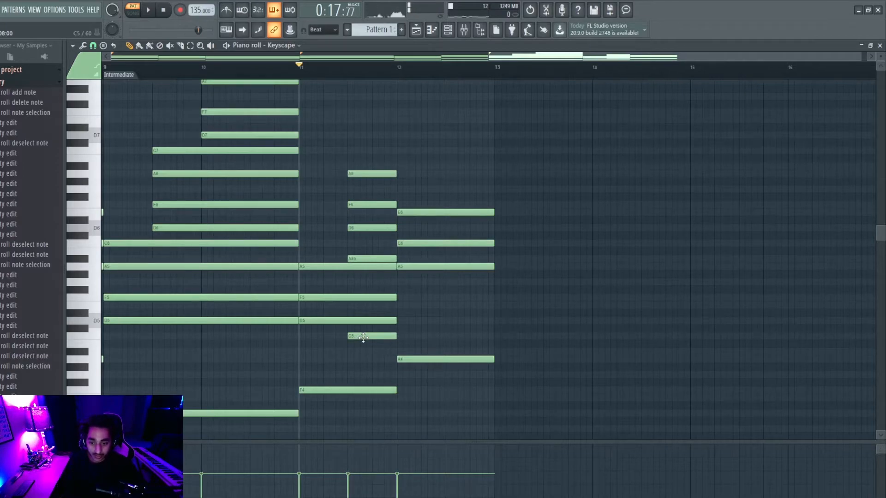
{"action": "left_click_drag", "start_coordinate": [366, 338], "coordinate": [341, 336]}
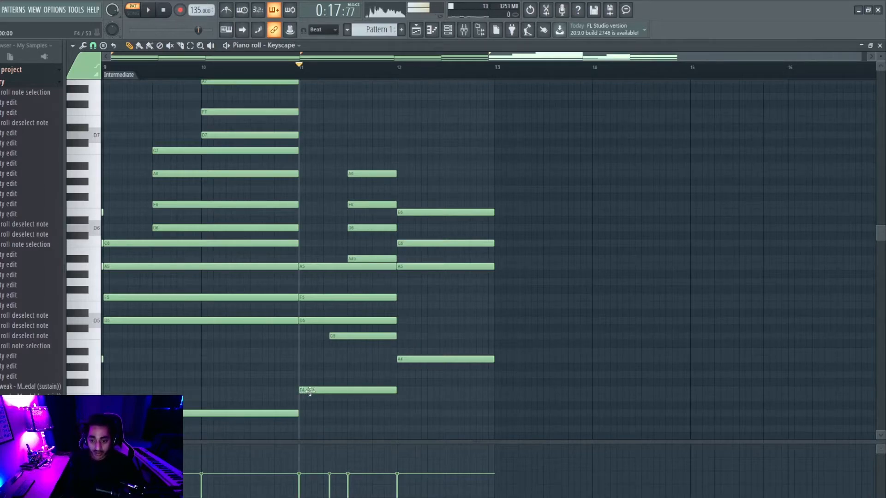
Step: Review the note groups in bar 11 and play back the chord with the earlier C5 note
{"action": "left_click_drag", "start_coordinate": [310, 259], "coordinate": [341, 347]}
{"action": "left_click", "coordinate": [312, 263], "text": "ctrl"}
{"action": "left_click_drag", "start_coordinate": [311, 262], "coordinate": [314, 330]}
{"action": "left_click", "coordinate": [342, 336]}
{"action": "left_click_drag", "start_coordinate": [360, 259], "coordinate": [375, 148]}
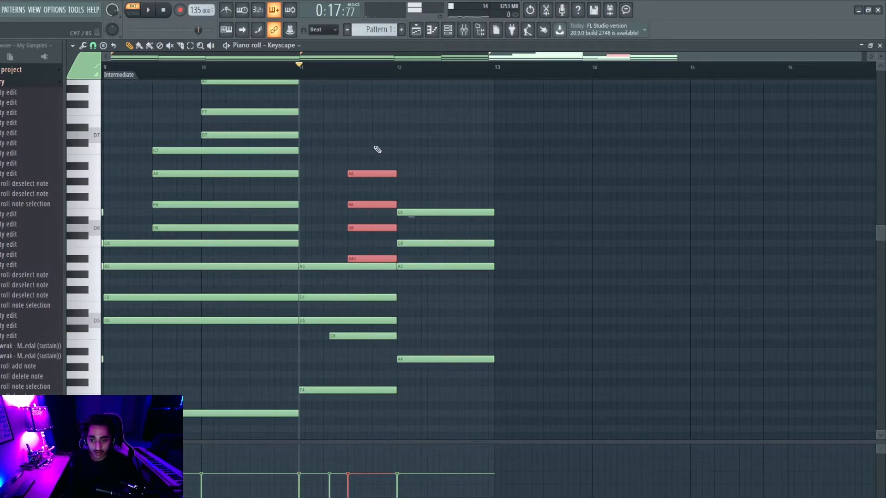
{"action": "right_click", "coordinate": [417, 130]}
{"action": "key", "text": "space"}
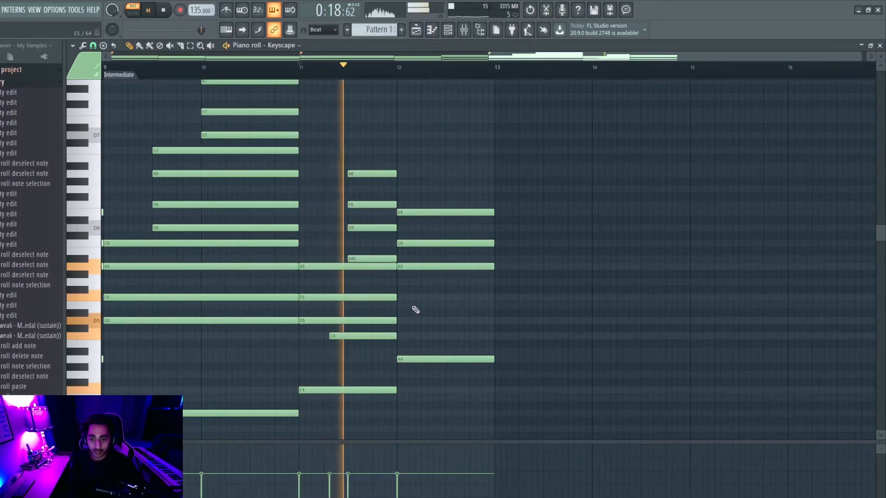
{"action": "key", "text": "space"}
{"action": "scroll", "coordinate": [605, 233], "scroll_direction": "up", "scroll_amount": 1}
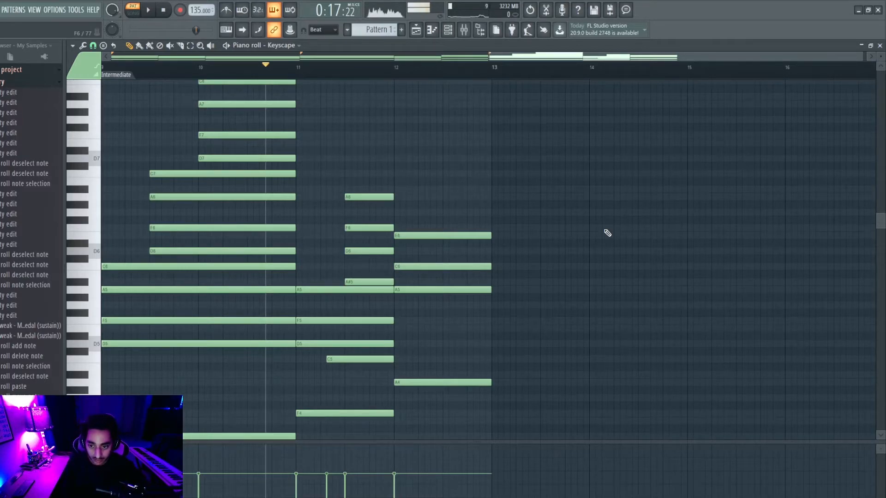
Step: Try turning bar 10's D7, F7, A7 and C8 notes into a rising half-bar arpeggio repeated to bar 11
{"action": "scroll", "coordinate": [231, 138], "scroll_direction": "up", "scroll_amount": 3}
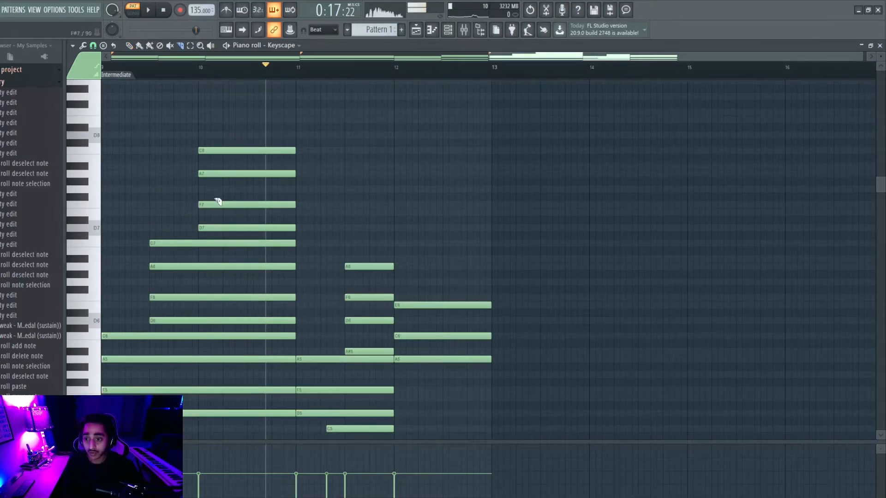
{"action": "left_click_drag", "start_coordinate": [208, 205], "coordinate": [219, 179]}
{"action": "left_click_drag", "start_coordinate": [248, 132], "coordinate": [230, 235]}
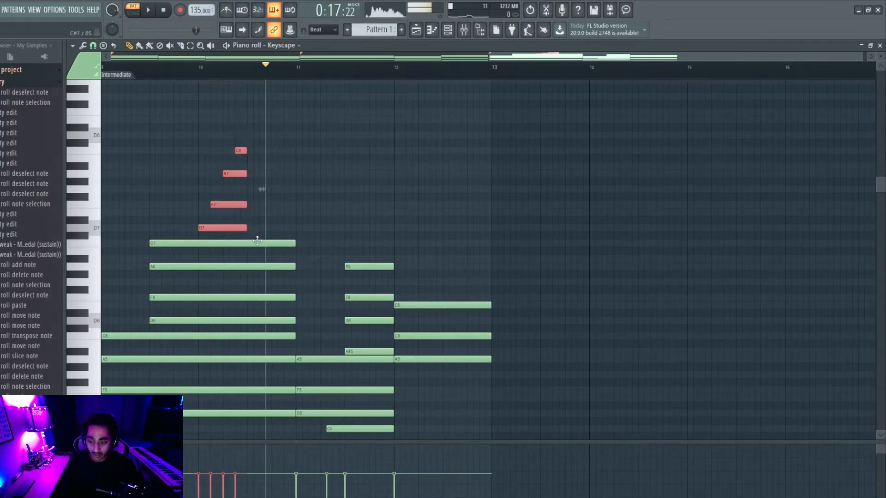
{"action": "key", "text": "ctrl+b"}
Step: Play back the arpeggio from bar 10 and undo it to restore the sustained top chord
{"action": "left_click", "coordinate": [206, 70]}
{"action": "key", "text": "space"}
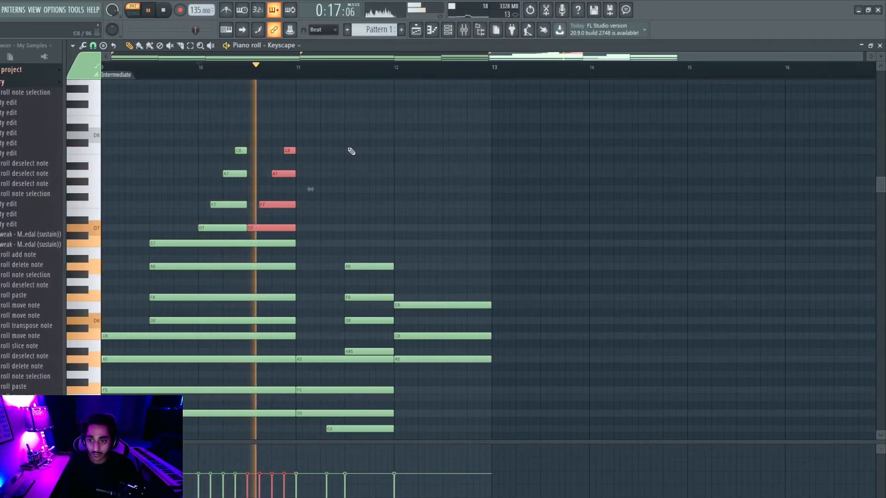
{"action": "key", "text": "space"}
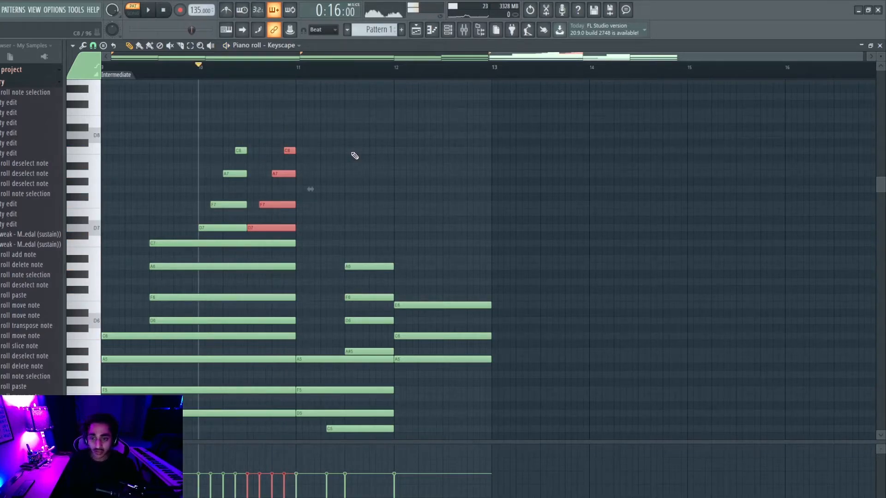
{"action": "key", "text": "ctrl+alt+z"}
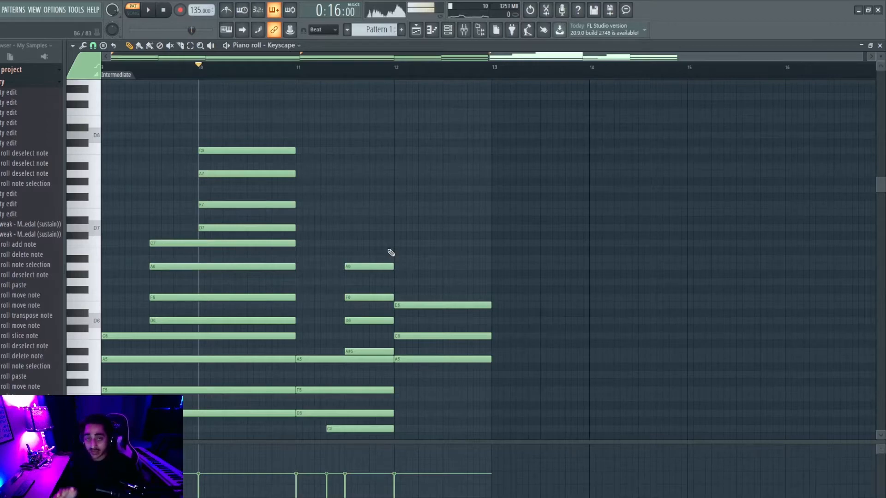
{"action": "scroll", "coordinate": [391, 253], "scroll_direction": "down", "scroll_amount": 4}
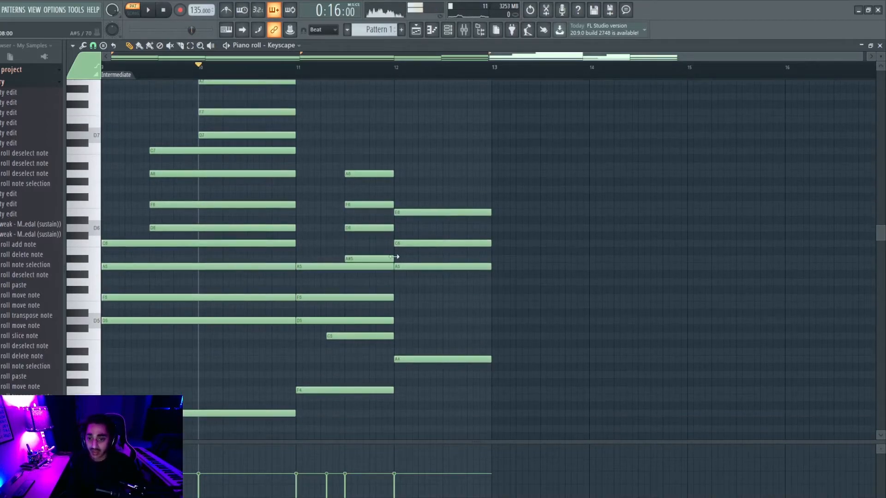
Step: Add a G6 note in the second half of bar 11, ending it at bar 12
{"action": "scroll", "coordinate": [433, 266], "scroll_direction": "up", "scroll_amount": 1}
{"action": "left_click", "coordinate": [353, 197]}
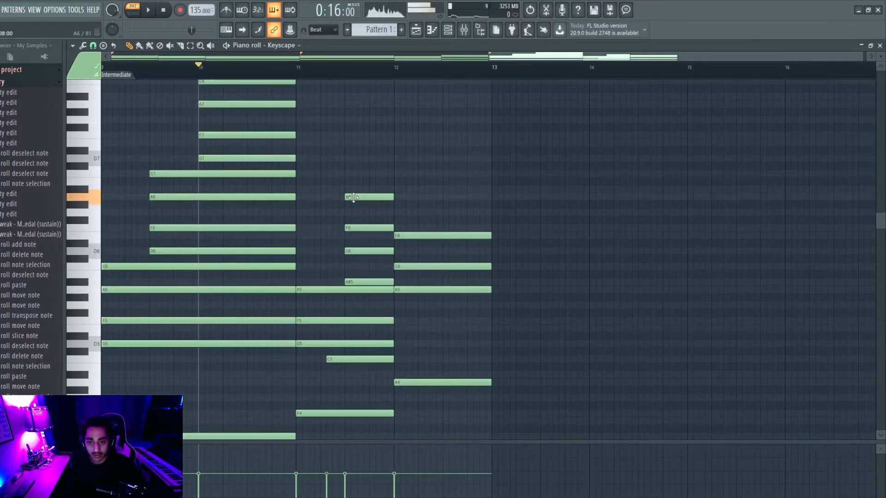
{"action": "left_click", "coordinate": [359, 228]}
{"action": "left_click", "coordinate": [401, 236]}
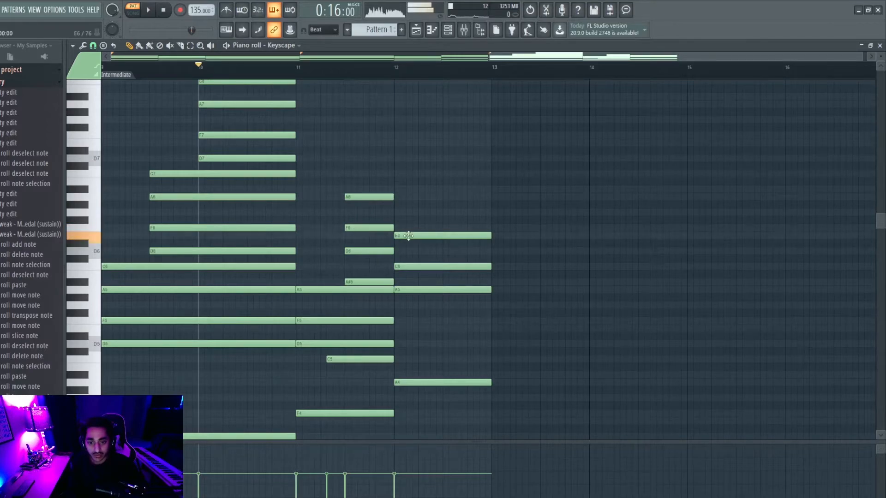
{"action": "left_click", "coordinate": [349, 213]}
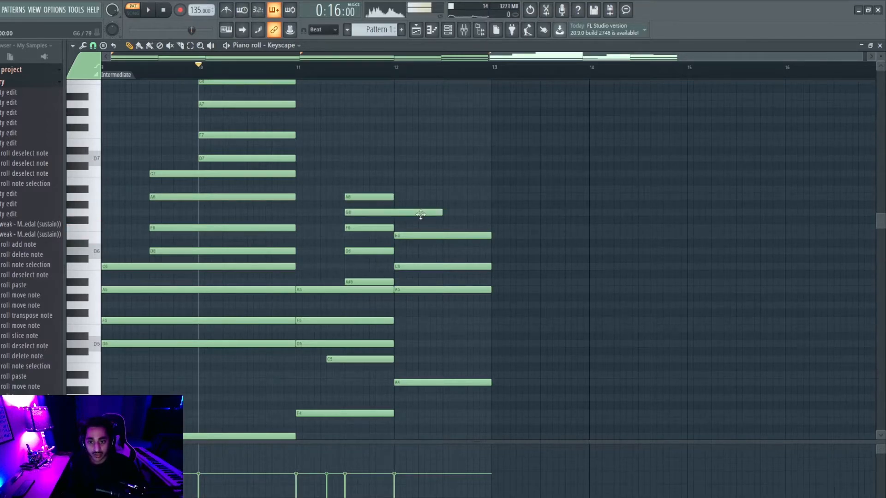
{"action": "left_click_drag", "start_coordinate": [440, 213], "coordinate": [393, 213]}
Step: Stagger bar 11's G6 and F6 notes after A6 into a descending run ending at bar 12, and play it back
{"action": "left_click_drag", "start_coordinate": [366, 169], "coordinate": [369, 236]}
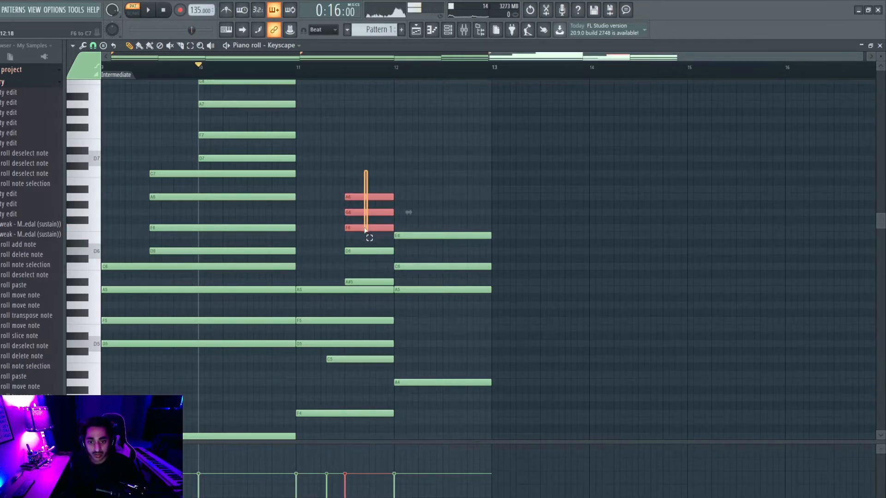
{"action": "left_click", "coordinate": [409, 203]}
{"action": "left_click_drag", "start_coordinate": [369, 212], "coordinate": [404, 228]}
{"action": "key", "text": "space"}
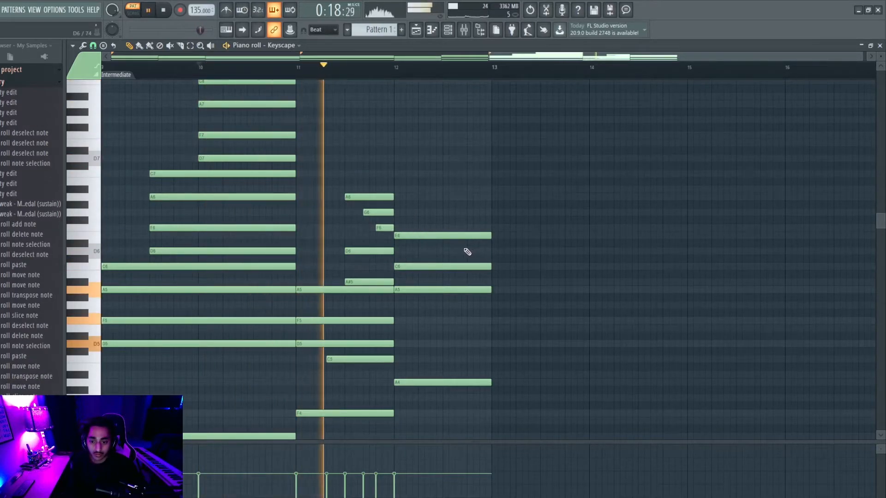
{"action": "key", "text": "space"}
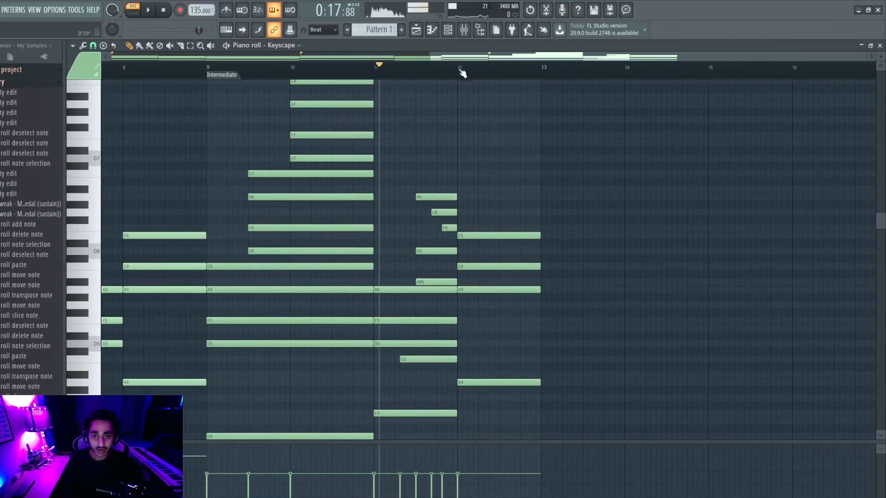
Step: Try bar 12's C6 note an octave lower, switching it repeatedly between C6 and C5 to compare
{"action": "left_click", "coordinate": [460, 71]}
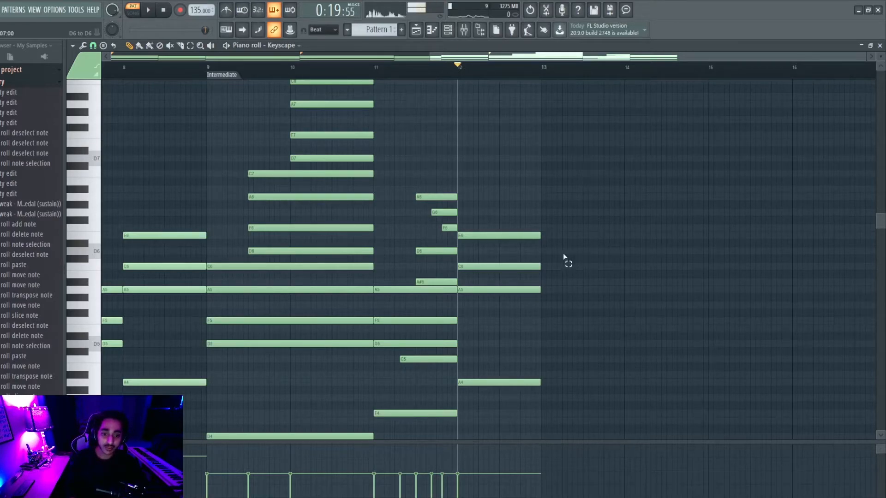
{"action": "left_click_drag", "start_coordinate": [572, 255], "coordinate": [512, 269]}
{"action": "key", "text": "ctrl+Up"}
{"action": "key", "text": "ctrl+Down"}
{"action": "key", "text": "ctrl+Down"}
{"action": "key", "text": "ctrl+Up"}
{"action": "key", "text": "ctrl+Down"}
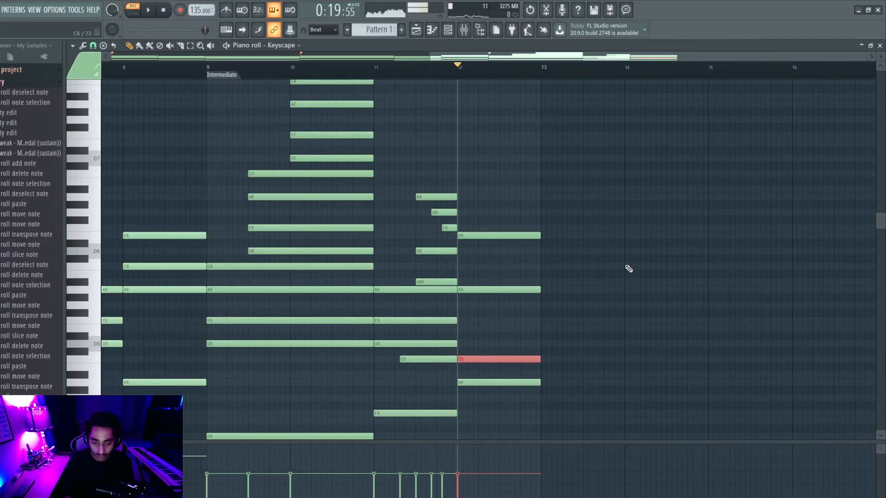
{"action": "key", "text": "ctrl+Up"}
{"action": "key", "text": "ctrl+Up"}
{"action": "key", "text": "ctrl+Down"}
{"action": "key", "text": "ctrl+Down"}
{"action": "key", "text": "ctrl+Up"}
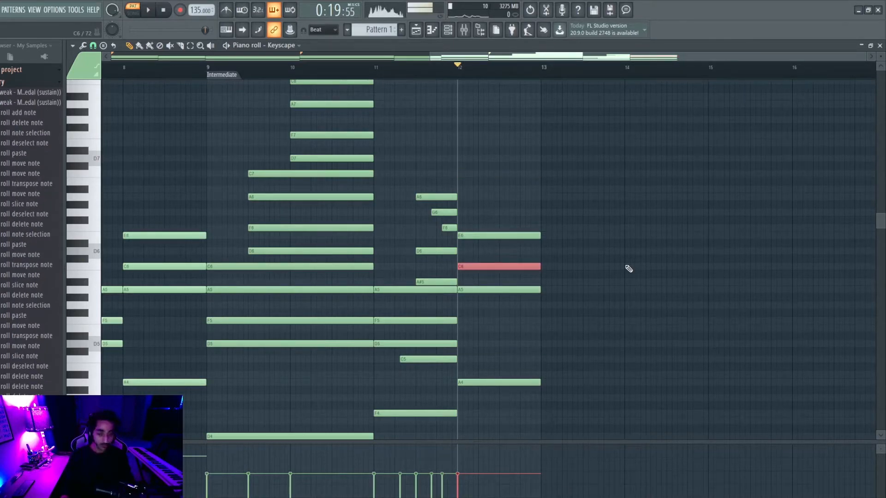
{"action": "key", "text": "ctrl+Down"}
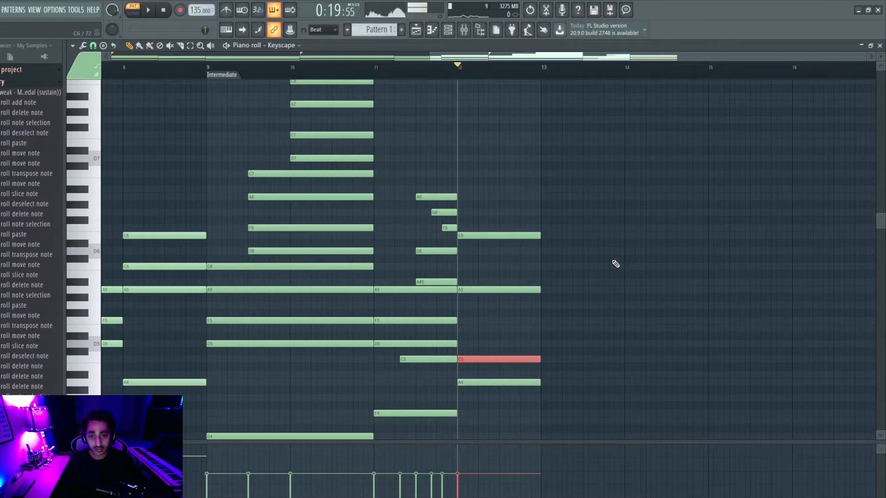
Step: Play back bar 11 into bar 12 with the moved note at C5 and at C6, and return it to C6
{"action": "key", "text": "space"}
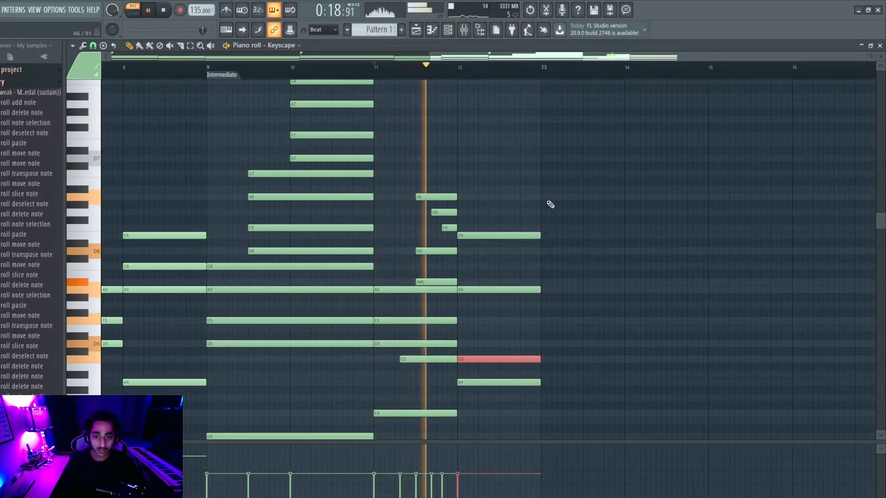
{"action": "key", "text": "space"}
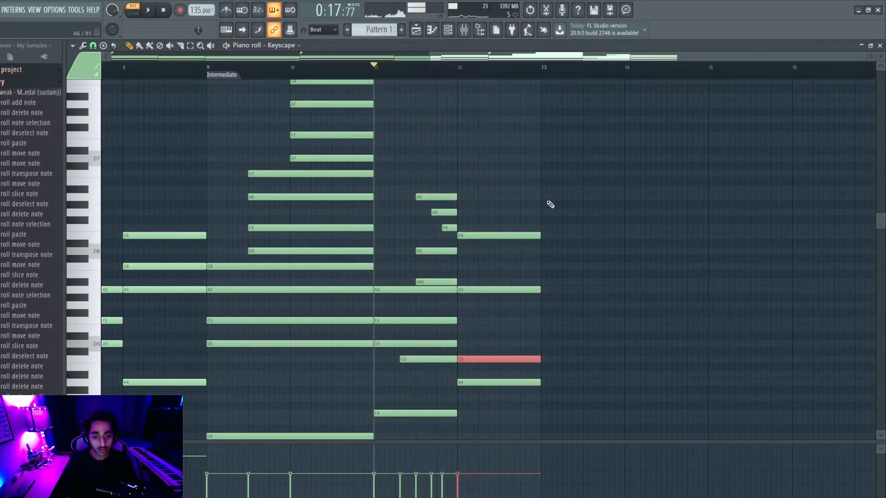
{"action": "key", "text": "ctrl+Up"}
{"action": "key", "text": "space"}
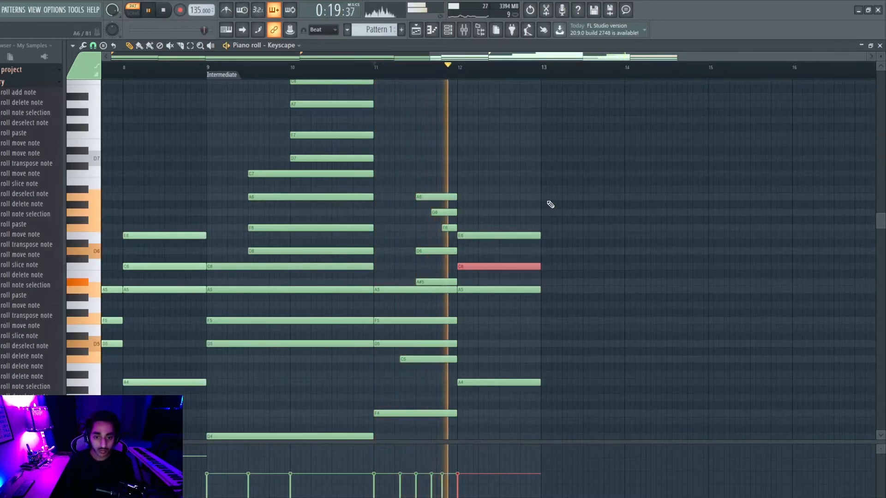
{"action": "key", "text": "space"}
{"action": "key", "text": "ctrl+Down"}
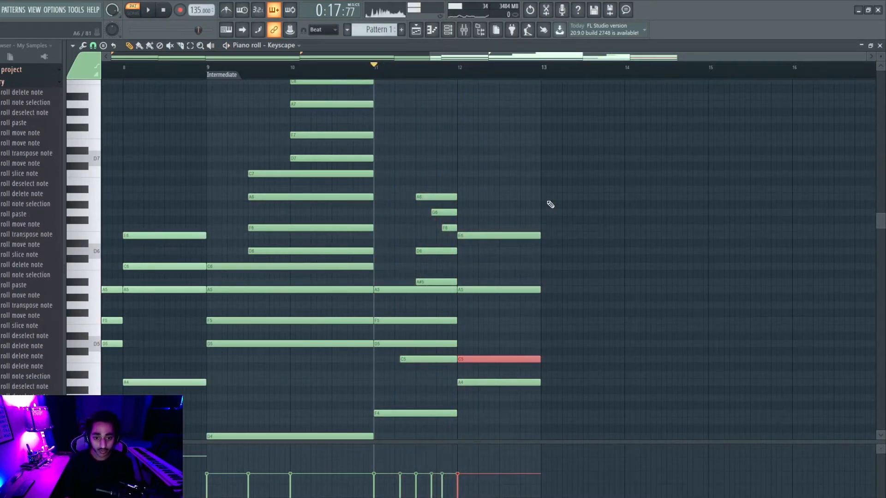
{"action": "key", "text": "ctrl+Up"}
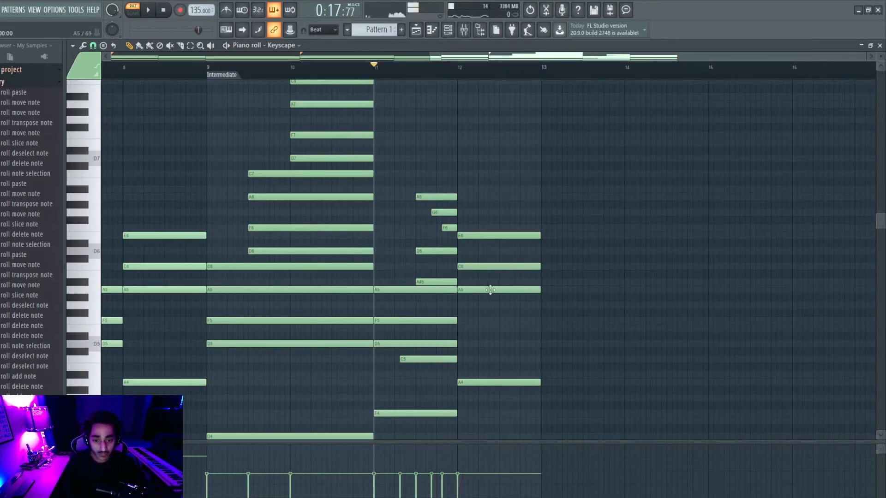
Step: Try bar 12's E6 note at F6, move it back to E6, and select the descending top notes leading into it
{"action": "left_click", "coordinate": [482, 236]}
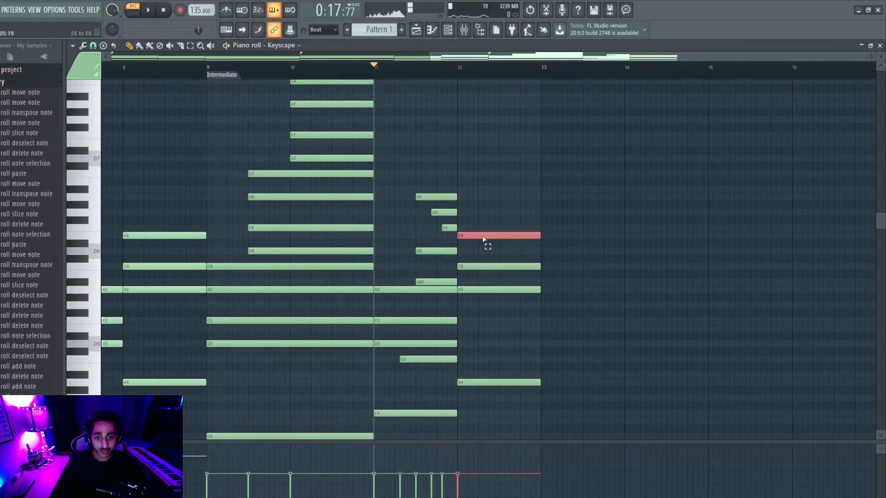
{"action": "key", "text": "shift+Up"}
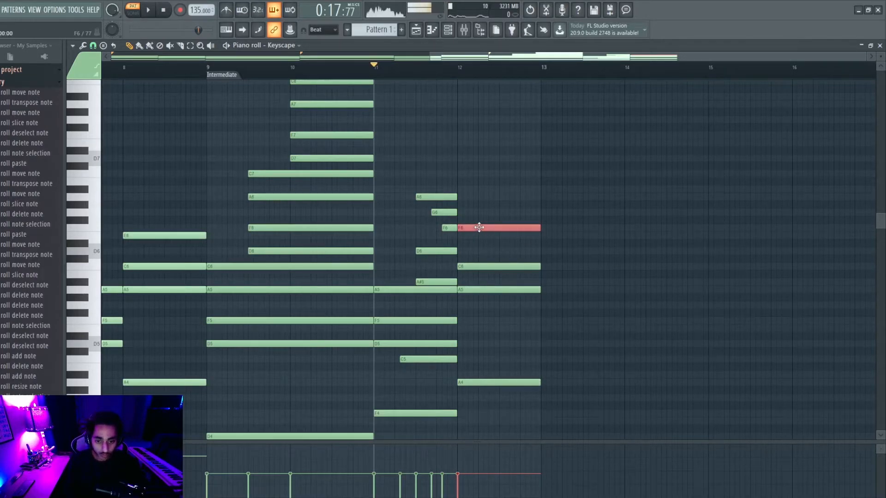
{"action": "left_click_drag", "start_coordinate": [479, 227], "coordinate": [478, 238]}
{"action": "left_click_drag", "start_coordinate": [438, 179], "coordinate": [481, 247]}
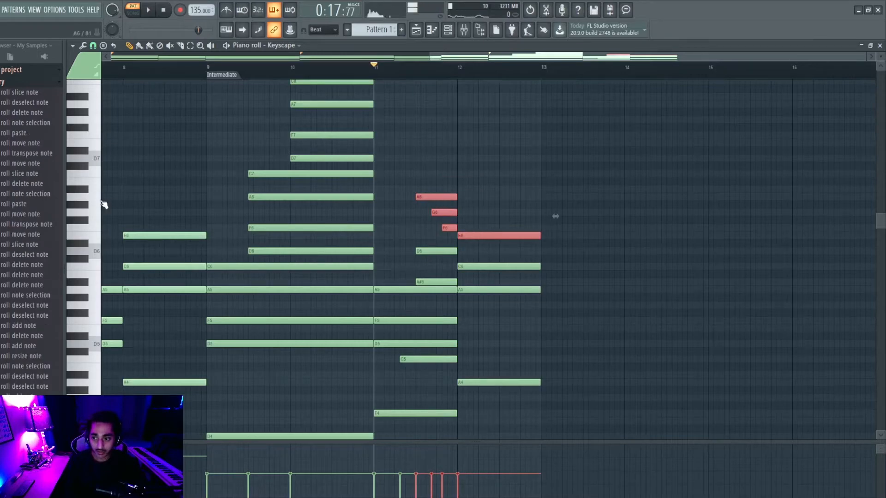
{"action": "left_click", "coordinate": [492, 266]}
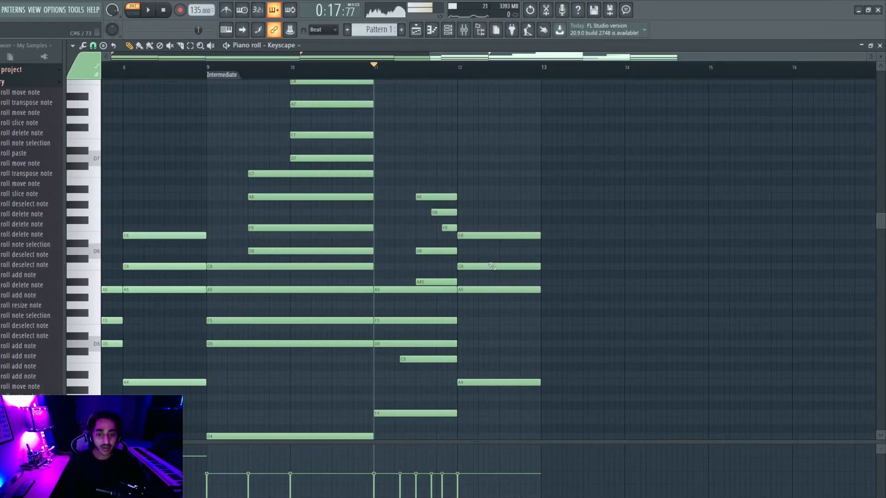
Step: Lower bar 12's A5 note to G5 and play back the chord
{"action": "left_click_drag", "start_coordinate": [503, 262], "coordinate": [481, 269]}
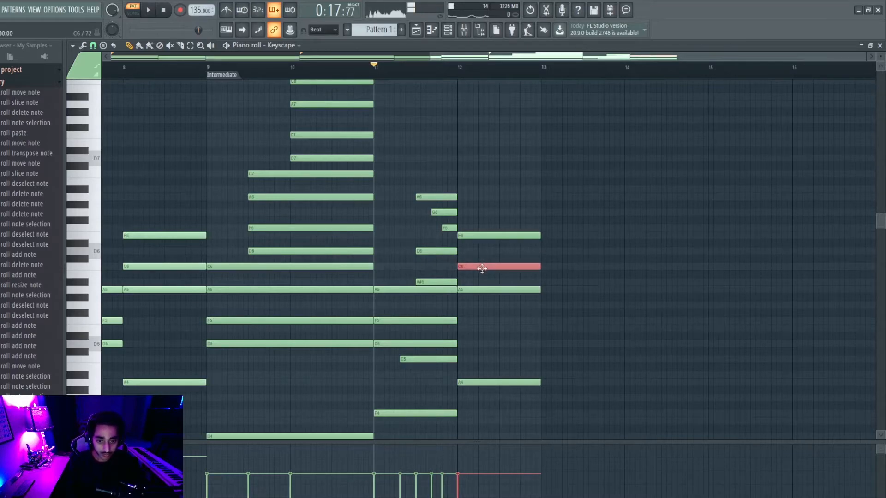
{"action": "left_click", "coordinate": [494, 286]}
{"action": "left_click_drag", "start_coordinate": [473, 290], "coordinate": [471, 309]}
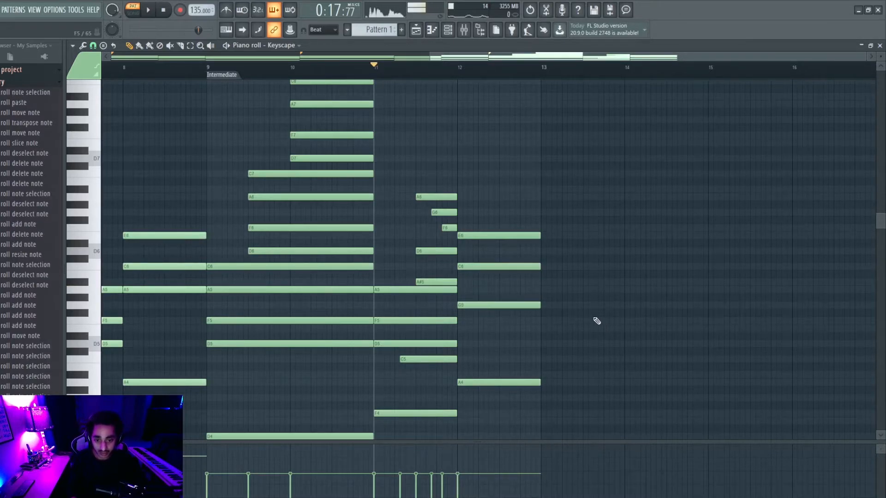
{"action": "key", "text": "space"}
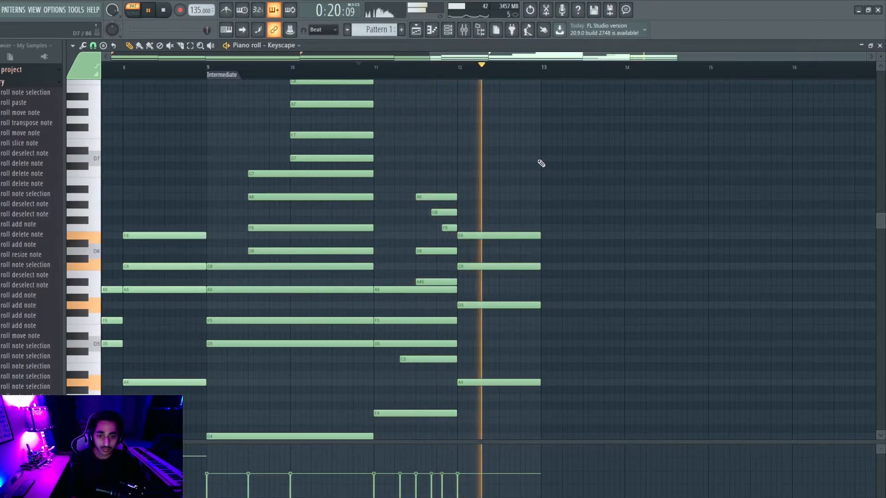
{"action": "key", "text": "space"}
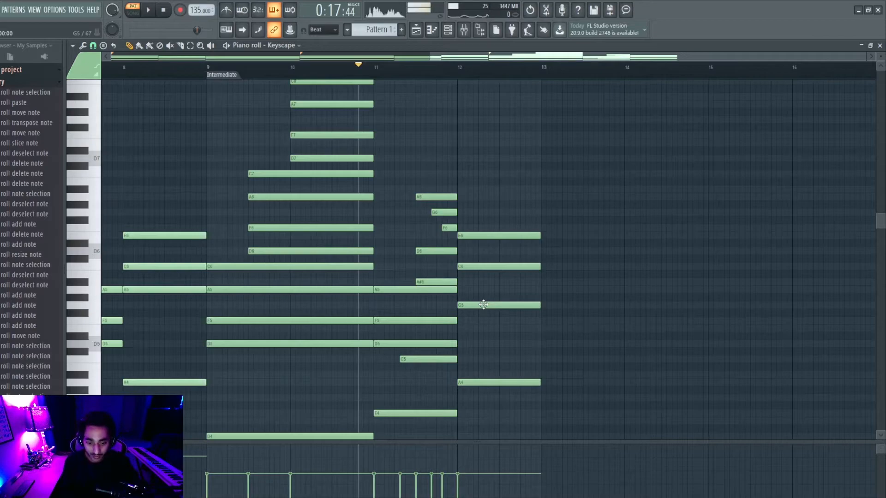
Step: Try bar 12's C6 note an octave lower alongside G5, and play back the chord
{"action": "left_click", "coordinate": [503, 266], "text": "ctrl"}
{"action": "key", "text": "ctrl+Down"}
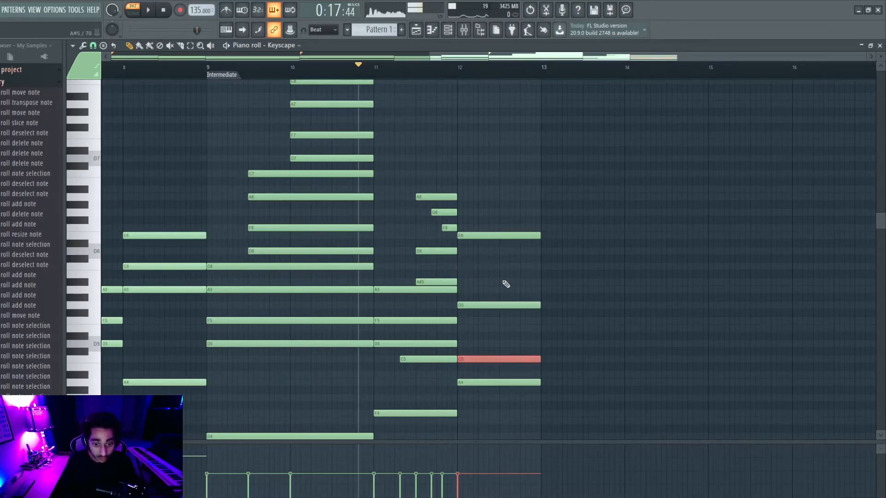
{"action": "key", "text": "space"}
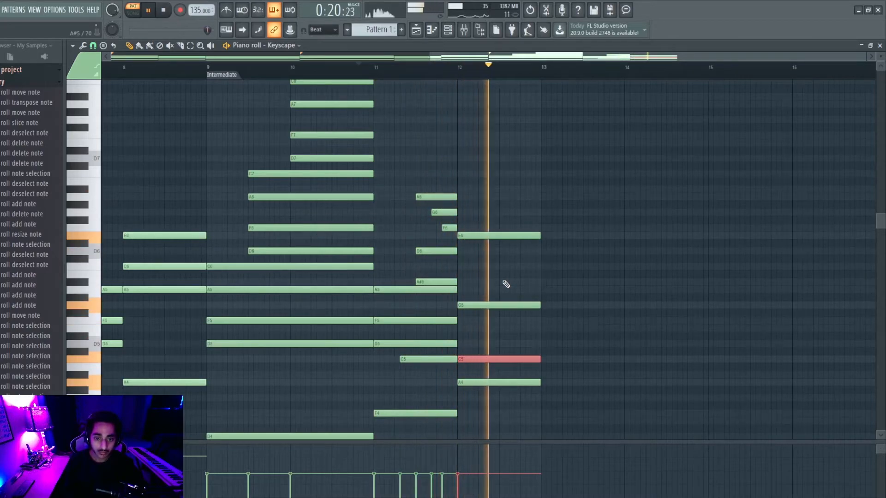
{"action": "key", "text": "space"}
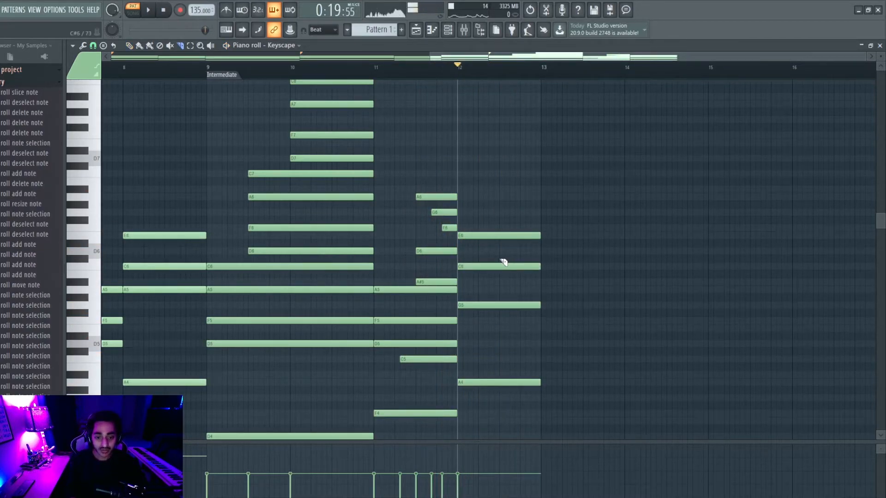
Step: Slice bar 12's C6, G5 and A4 notes at the bar's midpoint and play back the repeated chord
{"action": "left_click_drag", "start_coordinate": [500, 258], "coordinate": [502, 329]}
{"action": "key", "text": "space"}
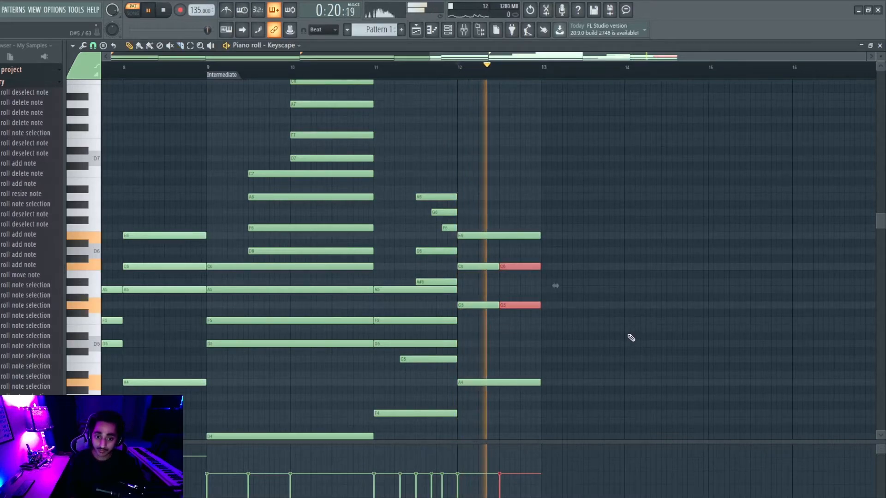
{"action": "key", "text": "space"}
{"action": "scroll", "coordinate": [629, 336], "scroll_direction": "down", "scroll_amount": 3}
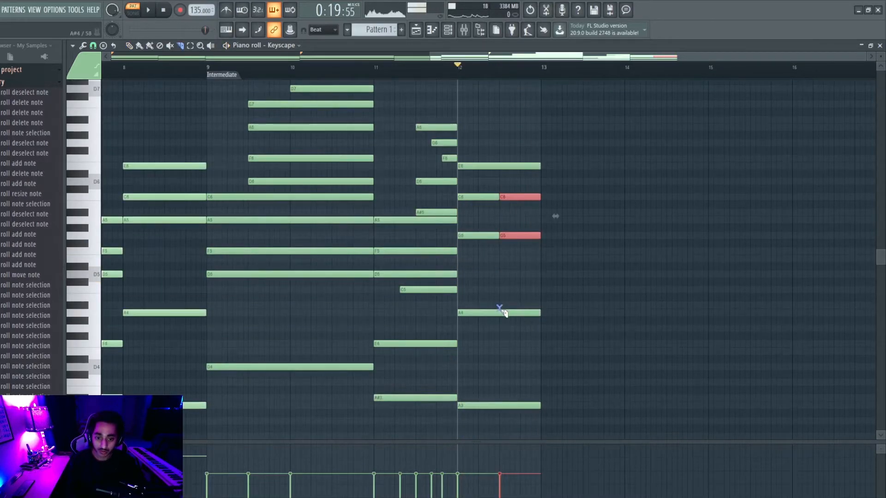
{"action": "left_click", "coordinate": [500, 310]}
{"action": "key", "text": "space"}
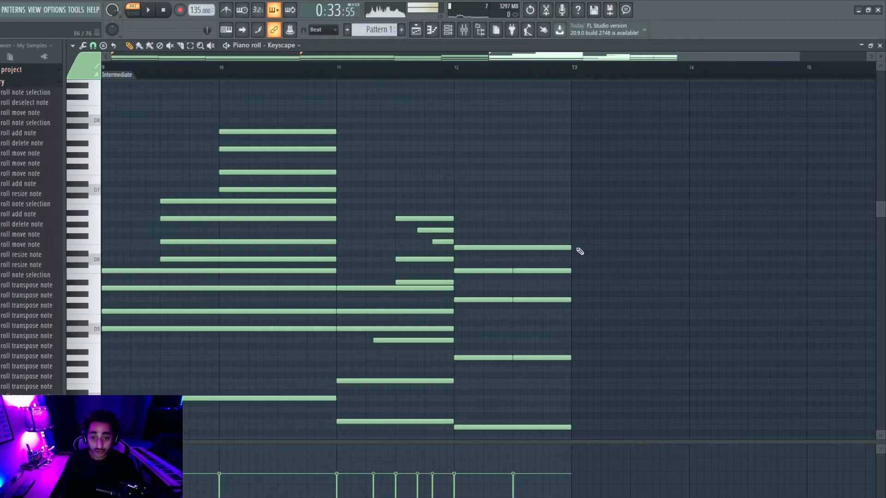
Step: Try an E6 note in bar 13, remove it, and select the second G5 note in bar 12
{"action": "left_click", "coordinate": [595, 247]}
{"action": "right_click", "coordinate": [596, 248]}
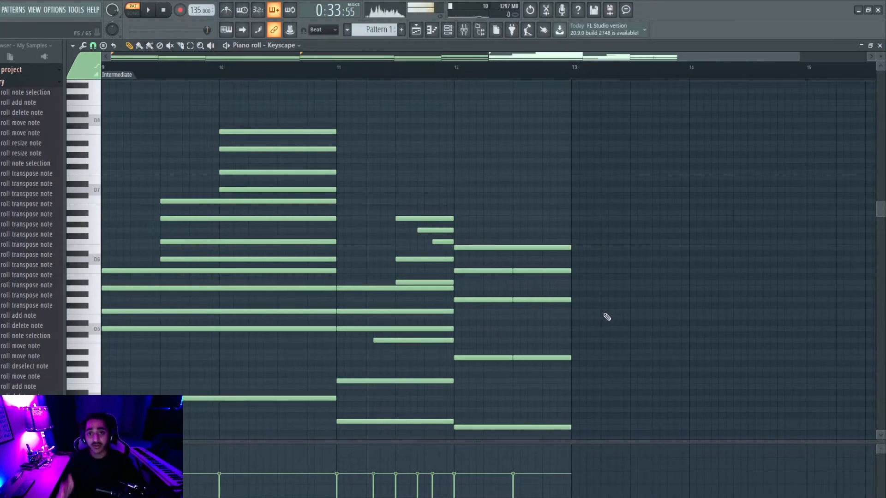
{"action": "left_click", "coordinate": [554, 300], "text": "ctrl"}
{"action": "left_click_drag", "start_coordinate": [574, 345], "coordinate": [544, 218]}
{"action": "left_click_drag", "start_coordinate": [592, 288], "coordinate": [530, 329]}
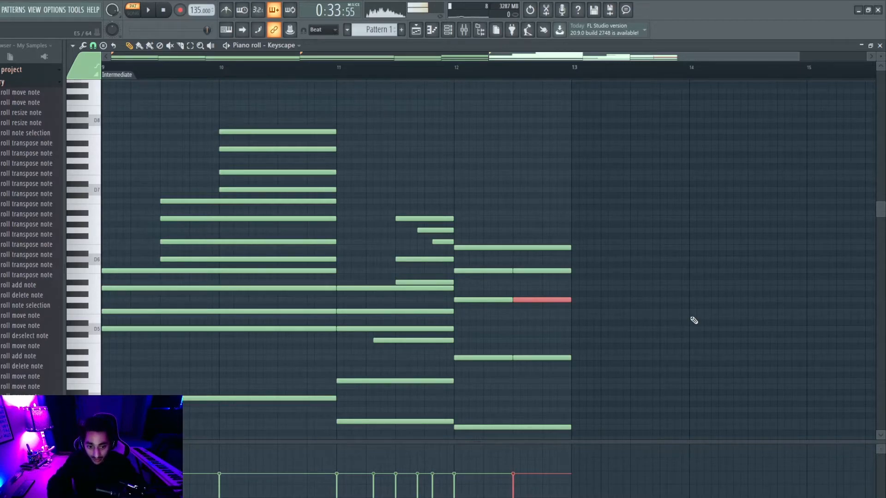
Step: Add an E5 note in the last quarter of bar 12, ending at bar 13, and play back bars 9 to 12
{"action": "left_click", "coordinate": [544, 315]}
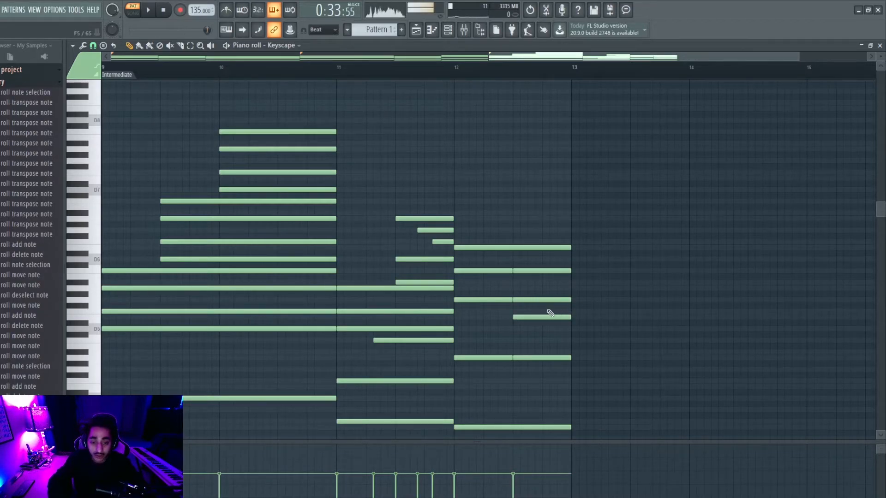
{"action": "left_click_drag", "start_coordinate": [528, 316], "coordinate": [557, 316]}
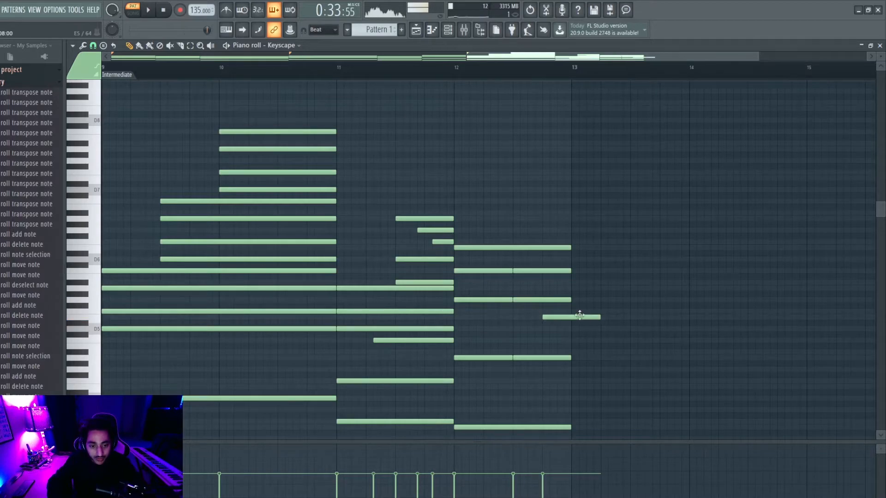
{"action": "key", "text": "ctrl+a"}
{"action": "key", "text": "space"}
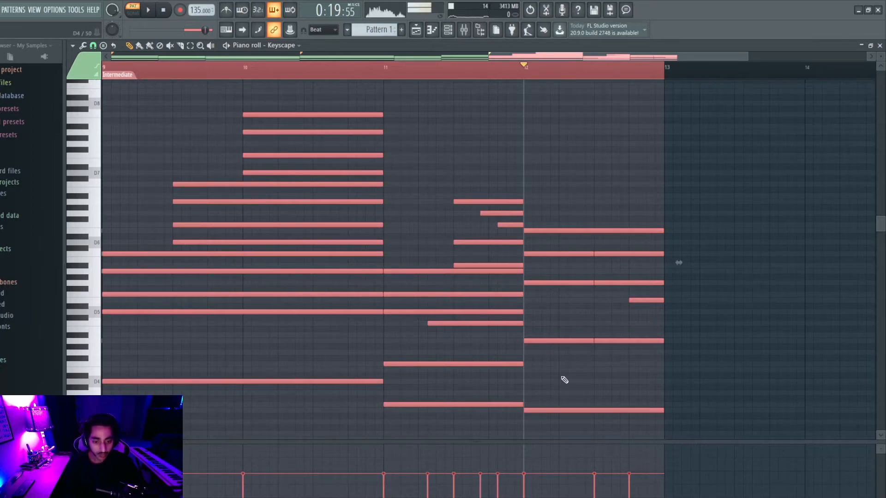
Step: Try an E4 note in bar 12, remove it, and slice the bar's A3 note at beat 2
{"action": "left_click", "coordinate": [572, 365]}
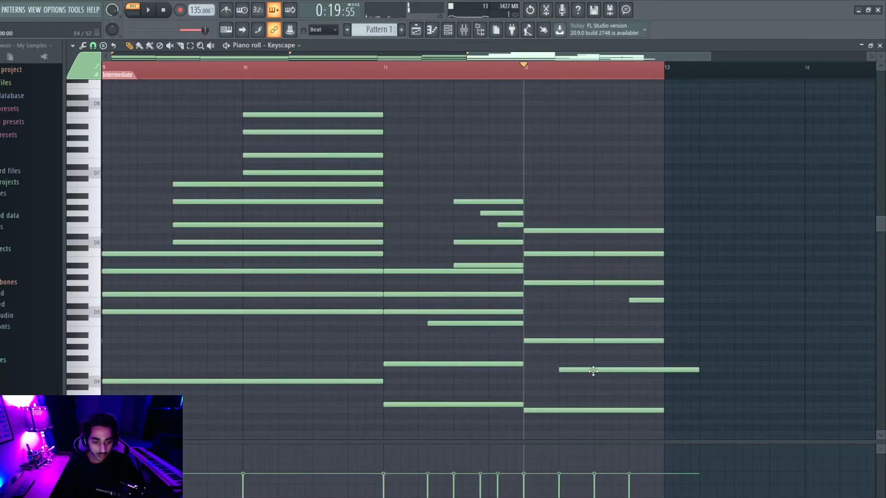
{"action": "right_click", "coordinate": [588, 365]}
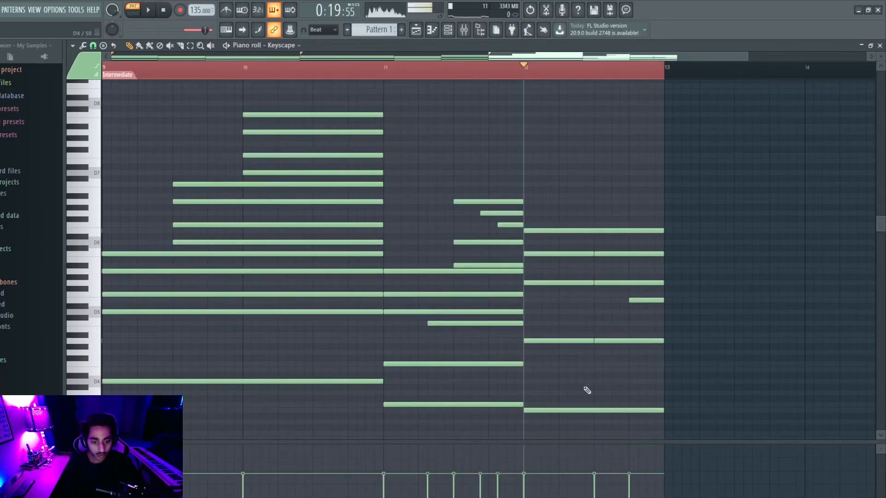
{"action": "left_click_drag", "start_coordinate": [560, 422], "coordinate": [559, 423]}
{"action": "left_click", "coordinate": [568, 412]}
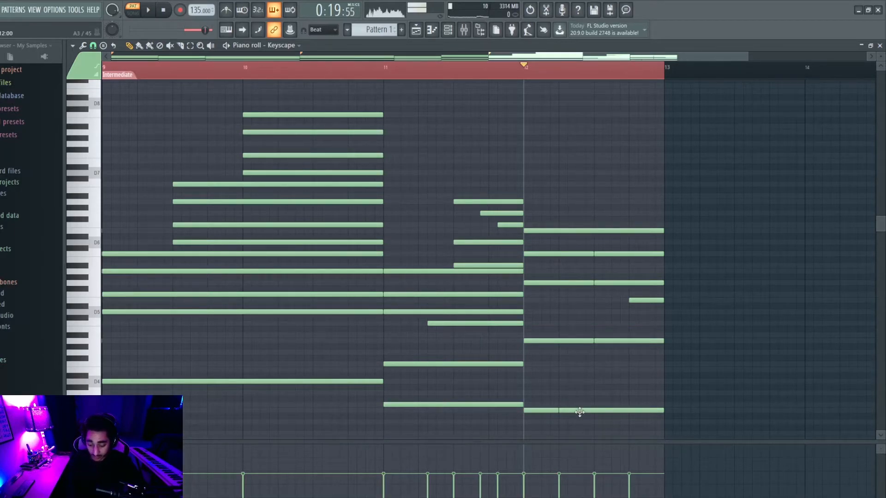
Step: Add an E4 note from beat 2 to the end of bar 12, trying and removing a C4 note below it
{"action": "left_click", "coordinate": [564, 393]}
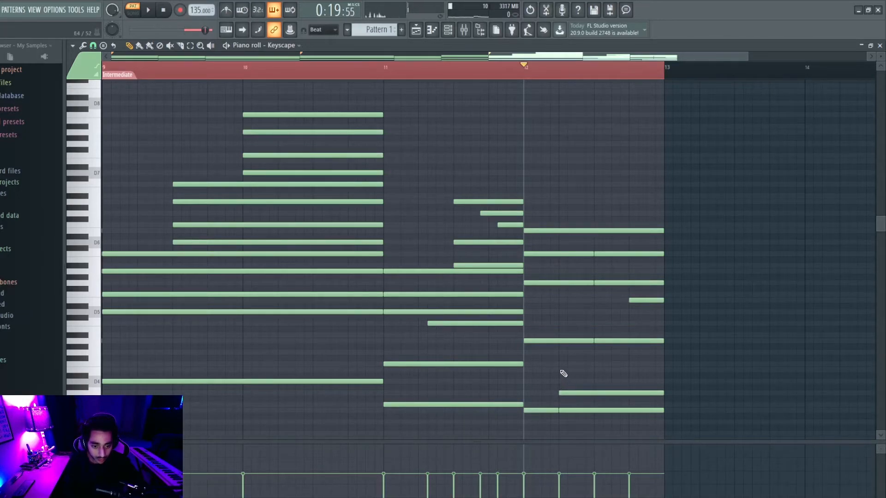
{"action": "left_click", "coordinate": [562, 371]}
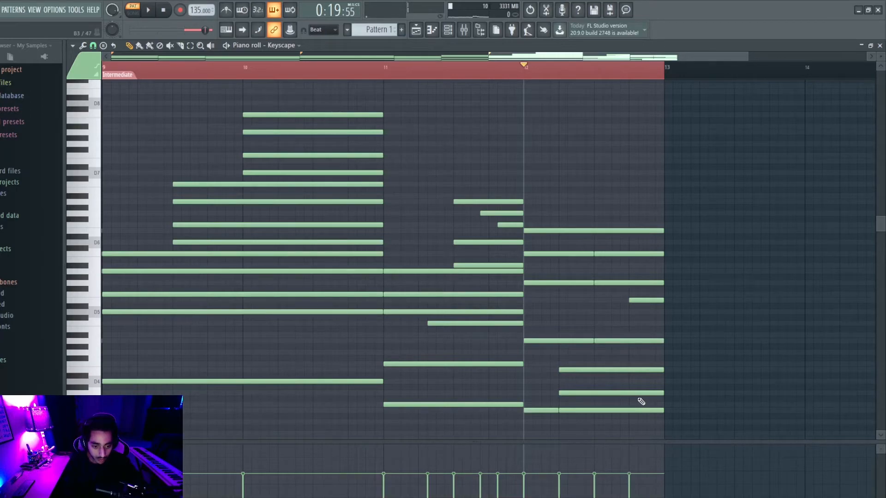
{"action": "left_click_drag", "start_coordinate": [634, 367], "coordinate": [621, 424]}
{"action": "left_click", "coordinate": [701, 367]}
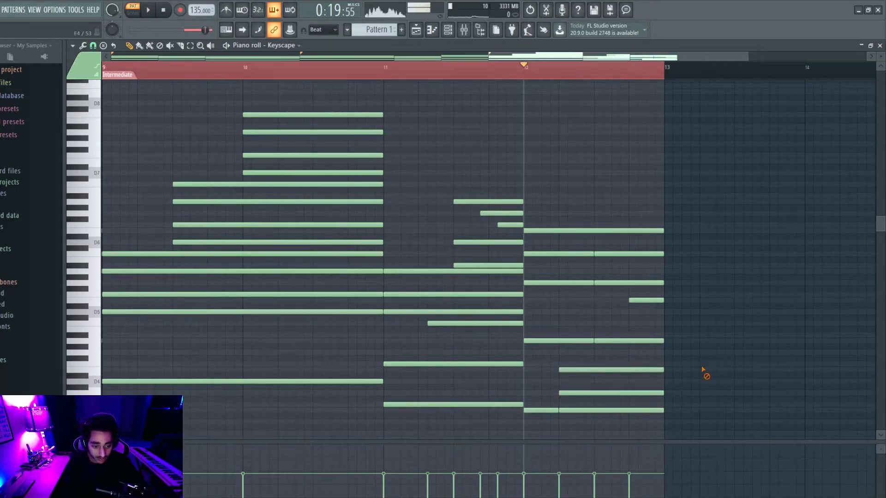
{"action": "right_click", "coordinate": [663, 393]}
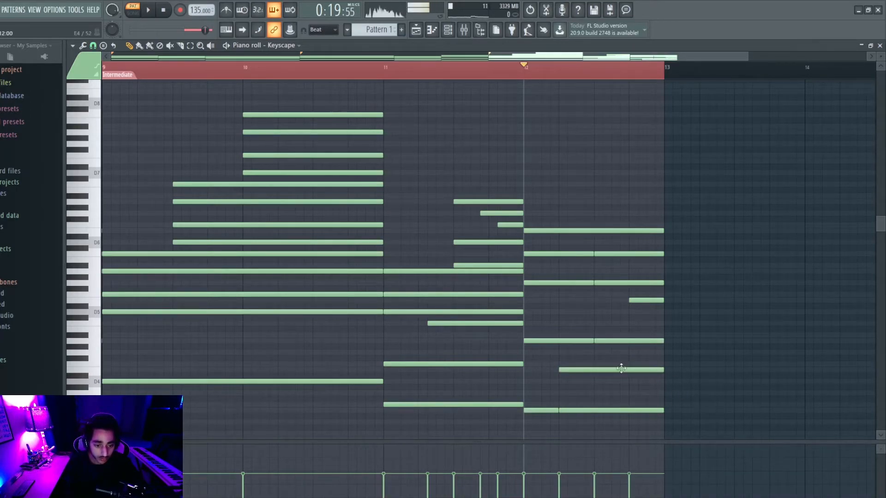
Step: Play back the progression from the middle of bar 11 into bar 12
{"action": "left_click_drag", "start_coordinate": [525, 67], "coordinate": [458, 99]}
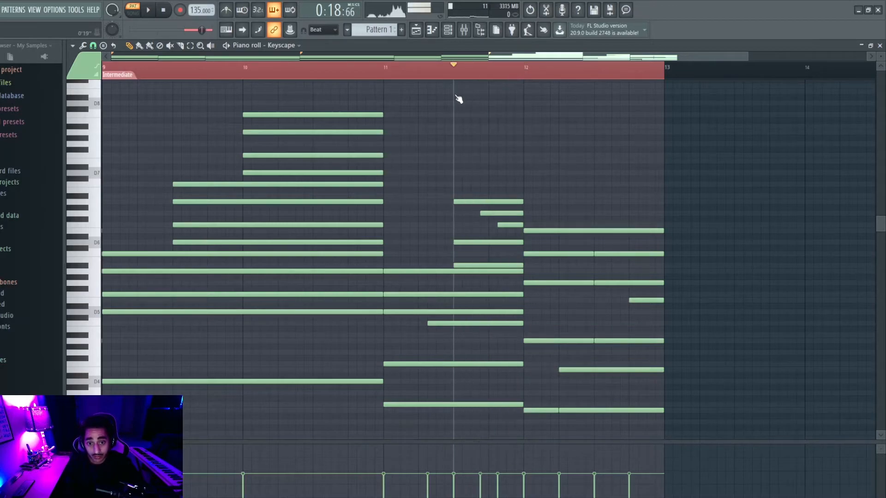
{"action": "key", "text": "space"}
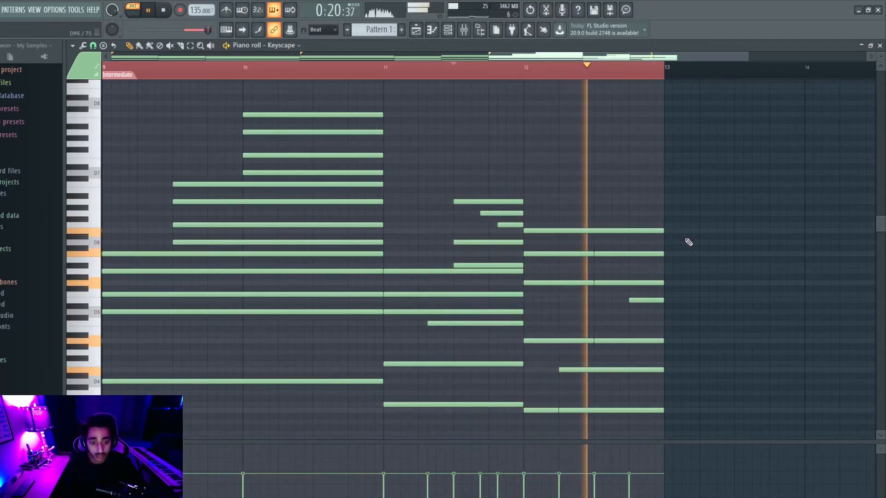
{"action": "key", "text": "space"}
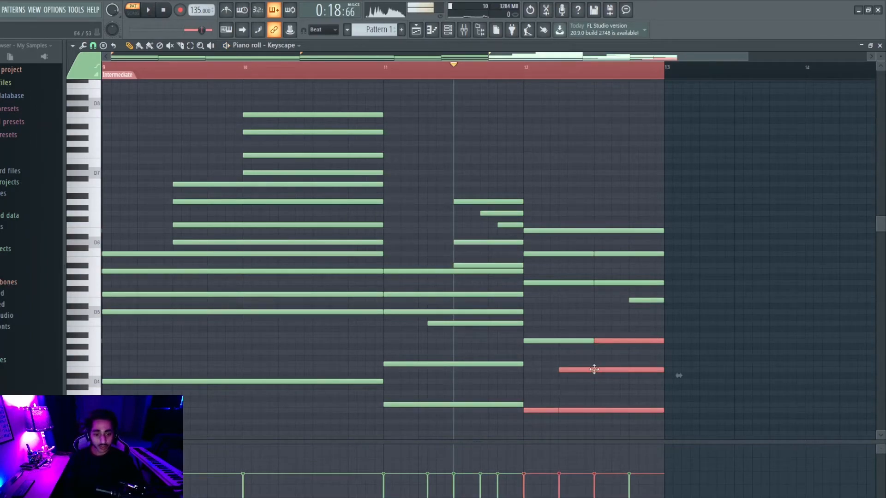
Step: Try an extra C4 note between bar 12's E4 and A3 notes and check the selected low notes
{"action": "left_click", "coordinate": [578, 371]}
{"action": "left_click", "coordinate": [590, 394]}
{"action": "right_click", "coordinate": [590, 394]}
{"action": "left_click_drag", "start_coordinate": [569, 362], "coordinate": [583, 433], "text": "ctrl"}
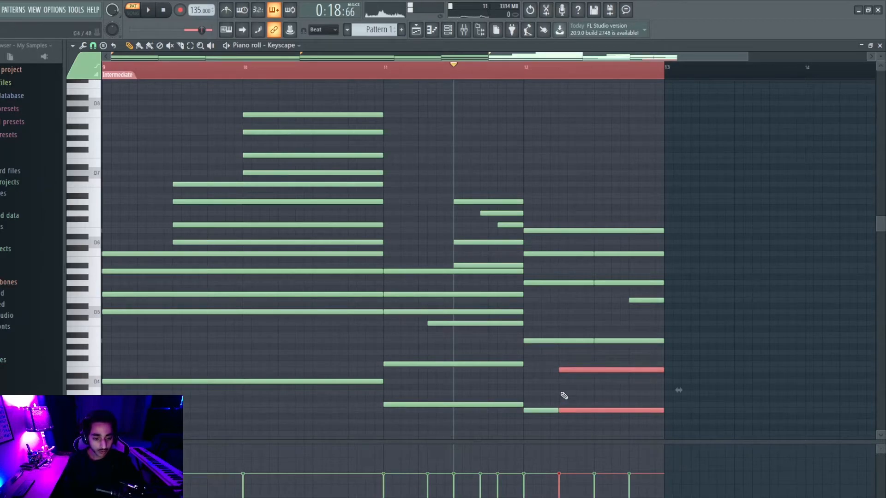
{"action": "left_click", "coordinate": [632, 360]}
{"action": "right_click", "coordinate": [646, 361]}
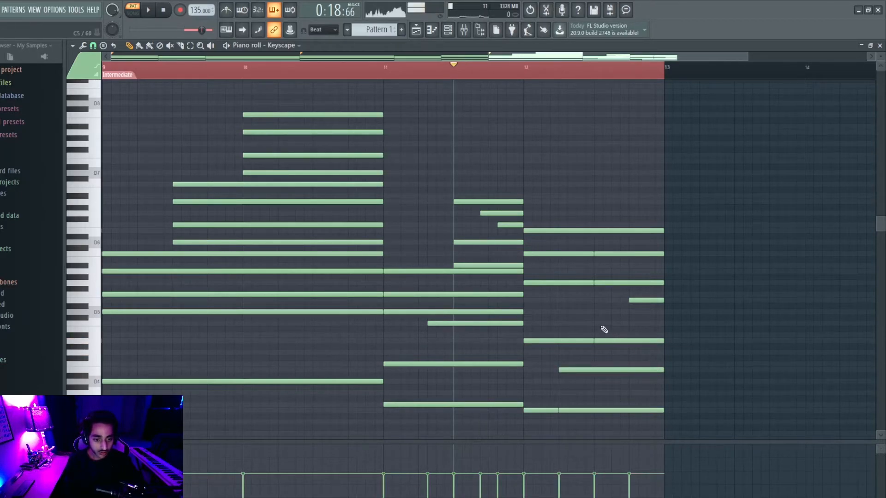
Step: Try C5 and E5 notes starting at the midpoint of bar 12, and remove both
{"action": "left_click", "coordinate": [595, 324]}
{"action": "left_click", "coordinate": [595, 300]}
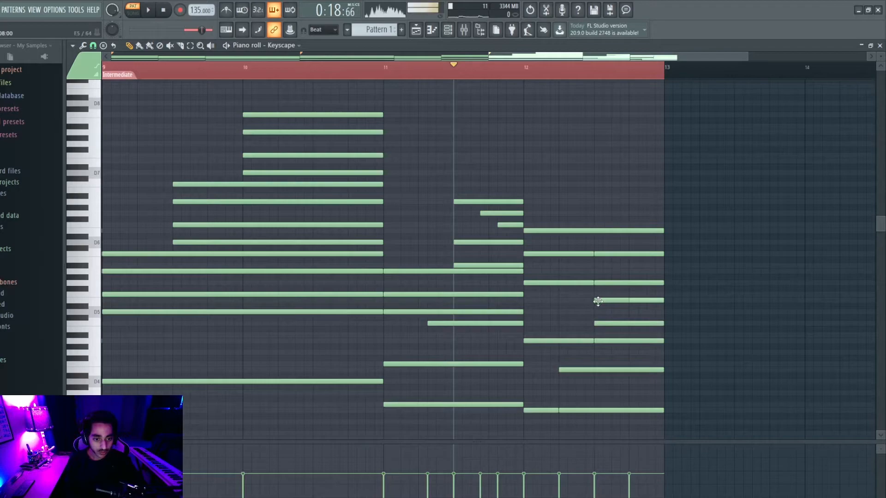
{"action": "right_click", "coordinate": [598, 301]}
{"action": "right_click", "coordinate": [604, 323]}
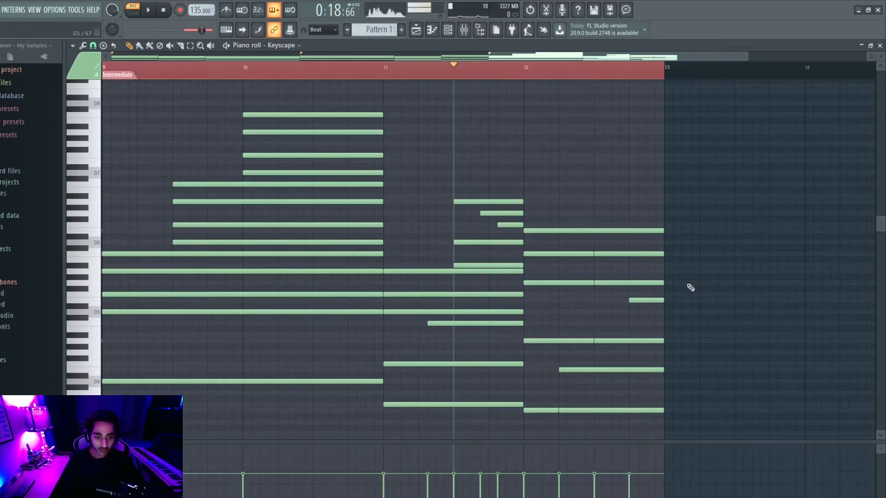
Step: Play back the Intermediate progression from the start of bar 9 through bar 12
{"action": "left_click_drag", "start_coordinate": [245, 70], "coordinate": [106, 78]}
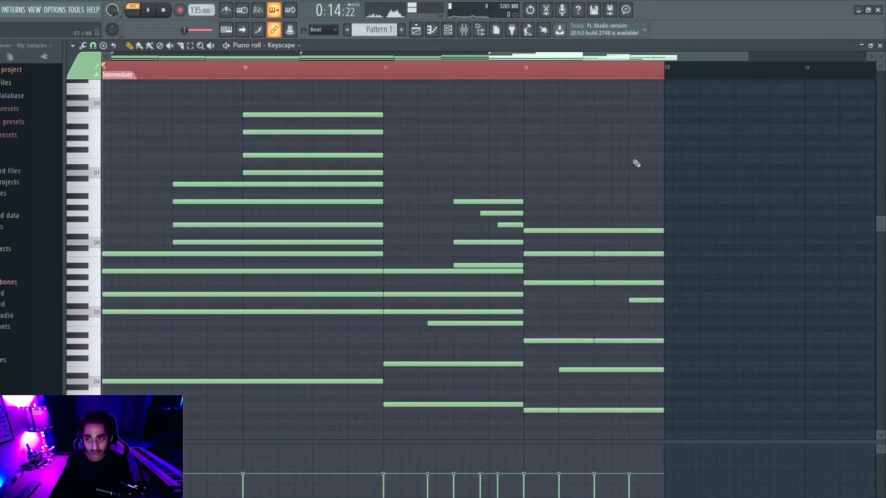
{"action": "key", "text": "space"}
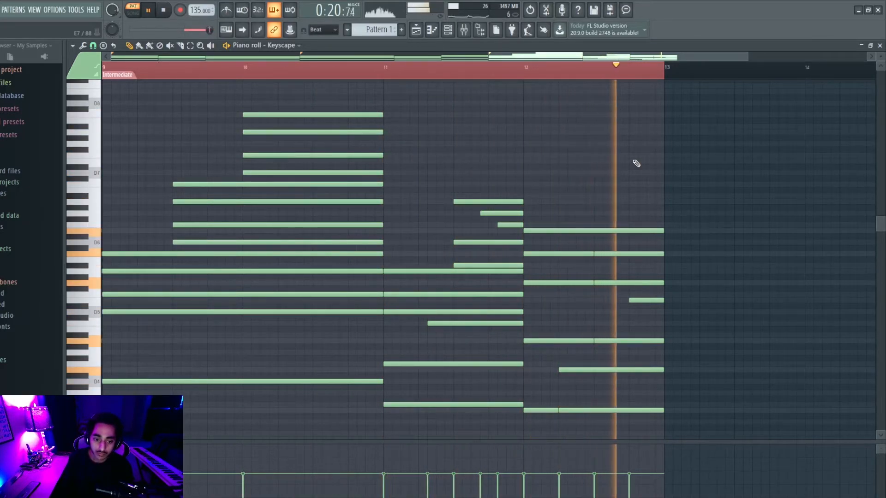
{"action": "key", "text": "space"}
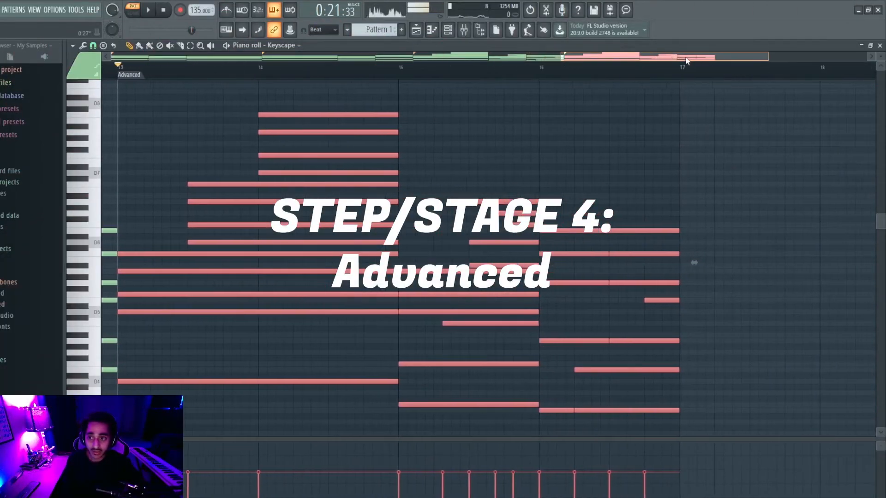
Step: Duplicate the Advanced progression in bars 13 to 16 into bars 17 to 20
{"action": "left_click_drag", "start_coordinate": [686, 61], "coordinate": [690, 62]}
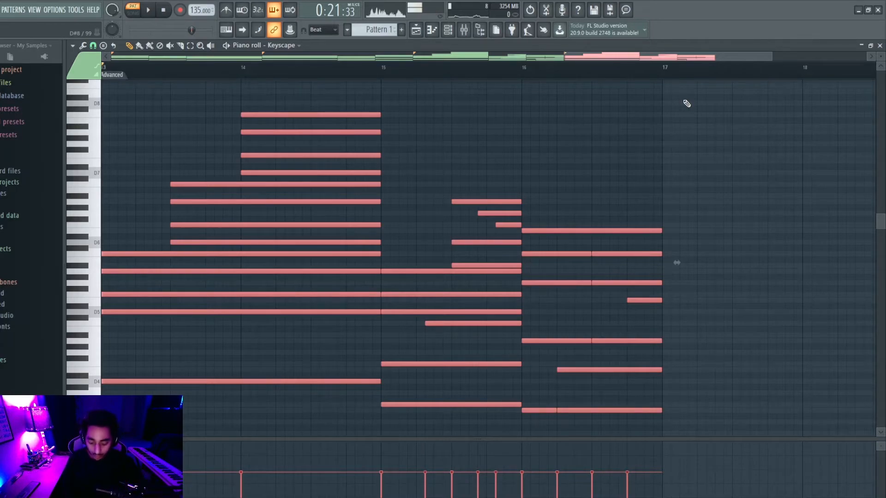
{"action": "scroll", "coordinate": [686, 103], "scroll_direction": "right", "scroll_amount": 3}
{"action": "left_click_drag", "start_coordinate": [755, 56], "coordinate": [861, 57]}
{"action": "left_click_drag", "start_coordinate": [810, 57], "coordinate": [716, 68]}
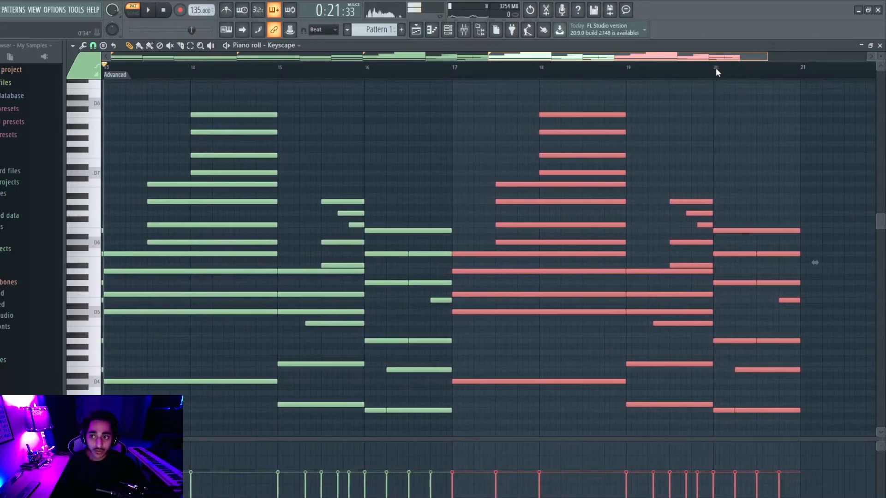
Step: Clear the second half of bar 20, and make its A3 a single note ending at the bar's midpoint
{"action": "left_click", "coordinate": [776, 293]}
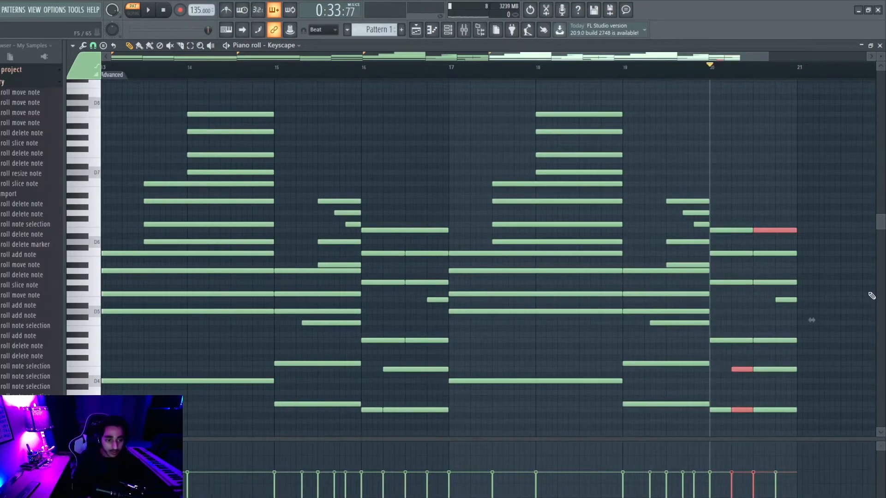
{"action": "left_click_drag", "start_coordinate": [789, 207], "coordinate": [788, 416]}
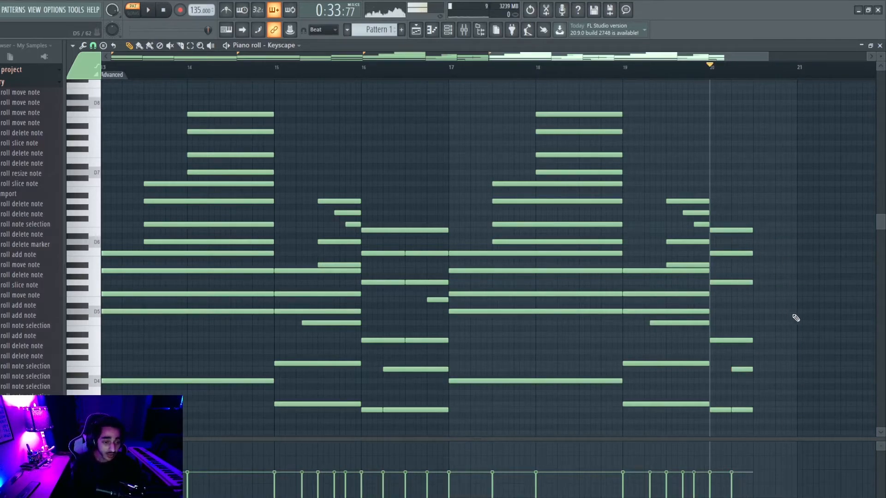
{"action": "right_click", "coordinate": [739, 410]}
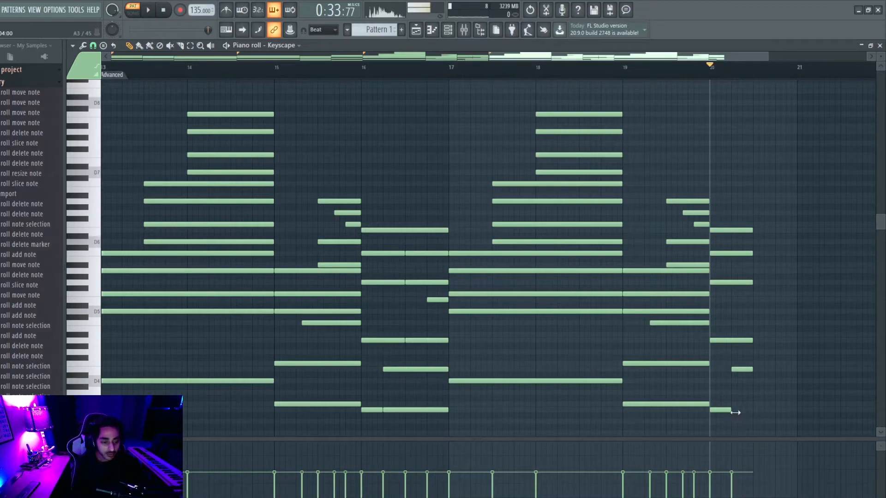
Step: Add C6, G5, E5 and C5 notes across the second half of bar 20, and play back the bar
{"action": "left_click", "coordinate": [757, 256]}
{"action": "left_click", "coordinate": [758, 286]}
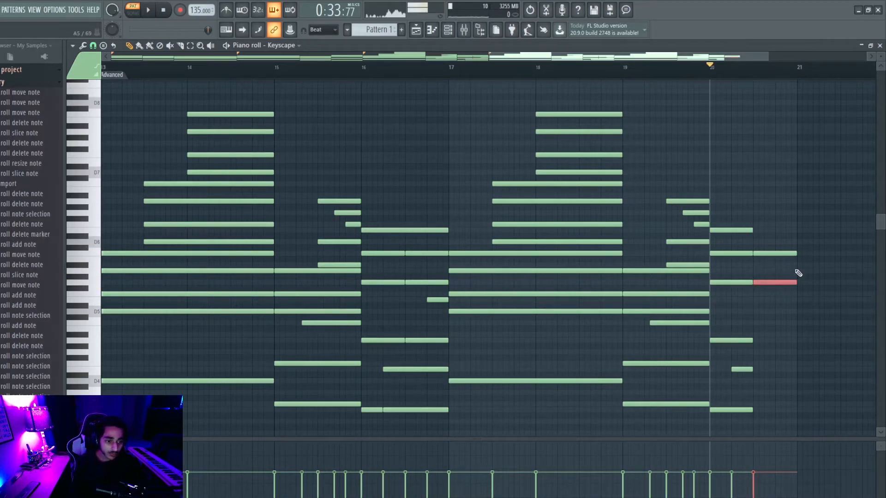
{"action": "left_click", "coordinate": [753, 299]}
{"action": "left_click", "coordinate": [756, 323]}
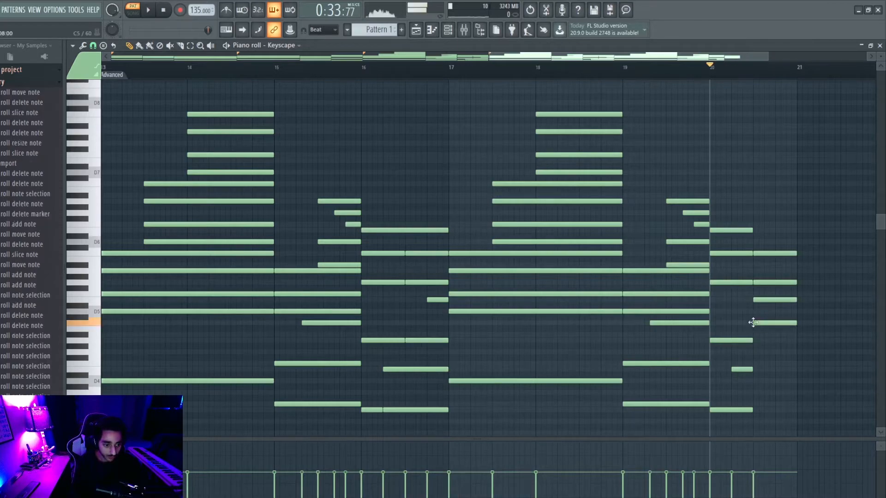
{"action": "key", "text": "space"}
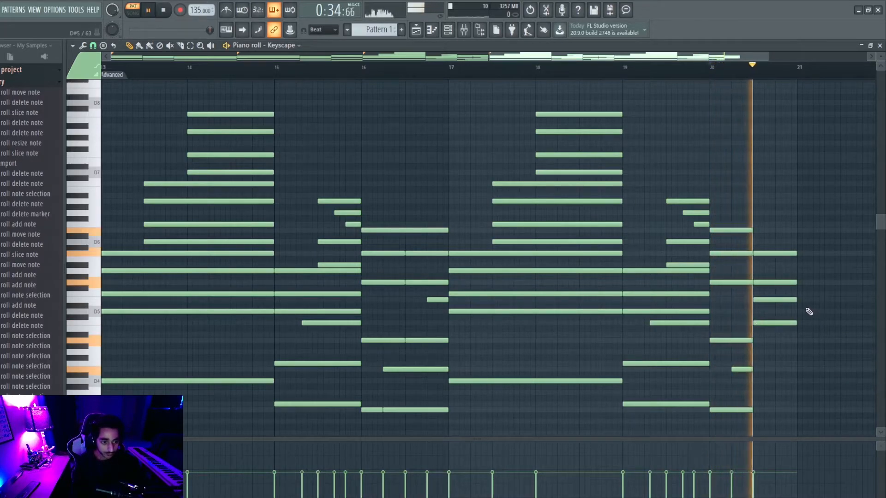
{"action": "key", "text": "space"}
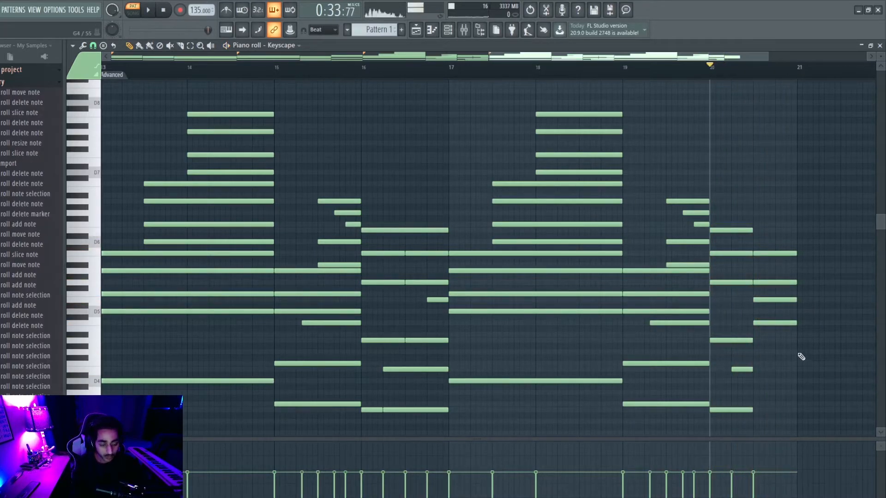
Step: Add a C4 note an octave below the C5 in bar 20's second half, and play back the bar
{"action": "left_click", "coordinate": [775, 323]}
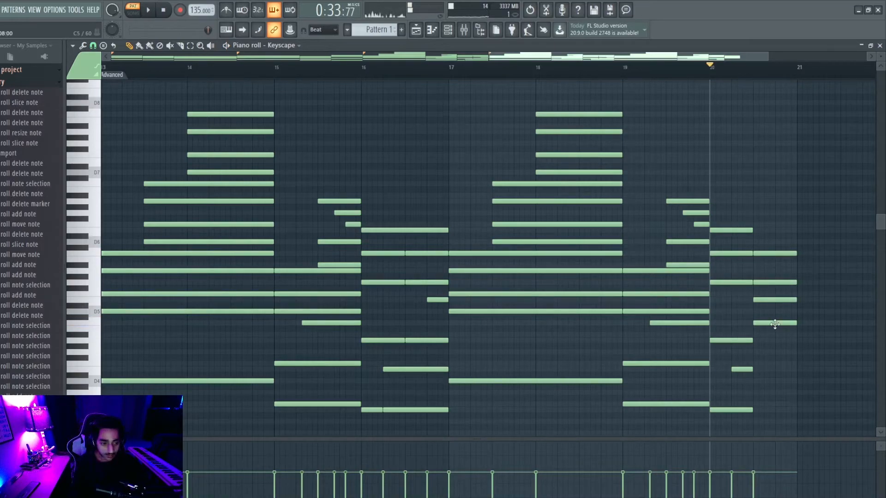
{"action": "left_click_drag", "start_coordinate": [802, 314], "coordinate": [782, 337]}
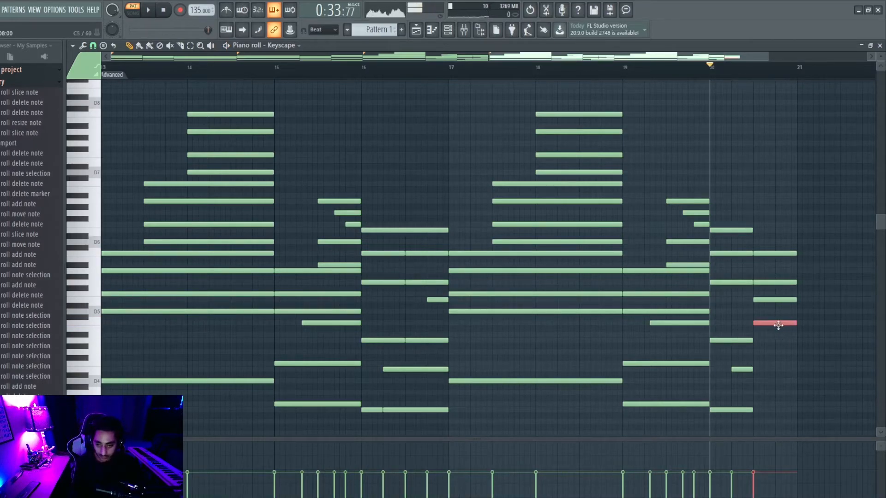
{"action": "left_click", "coordinate": [771, 324]}
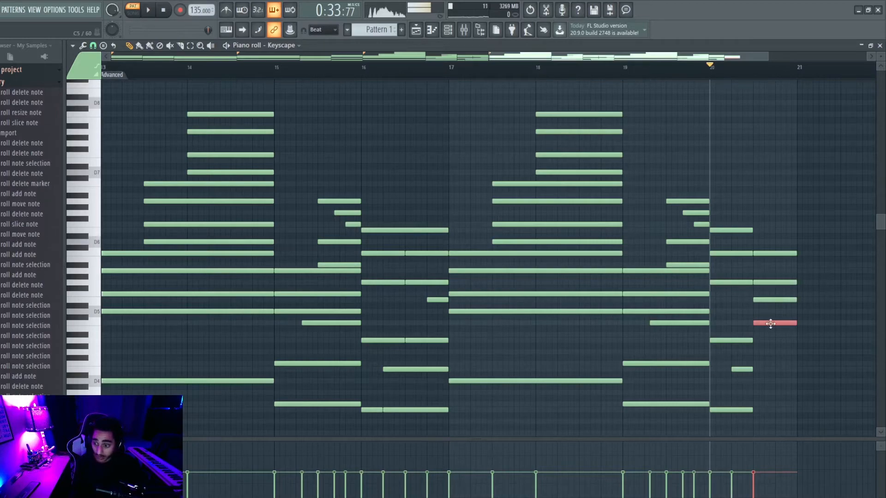
{"action": "left_click_drag", "start_coordinate": [770, 323], "coordinate": [770, 393]}
{"action": "left_click", "coordinate": [807, 306], "text": "ctrl"}
{"action": "key", "text": "space"}
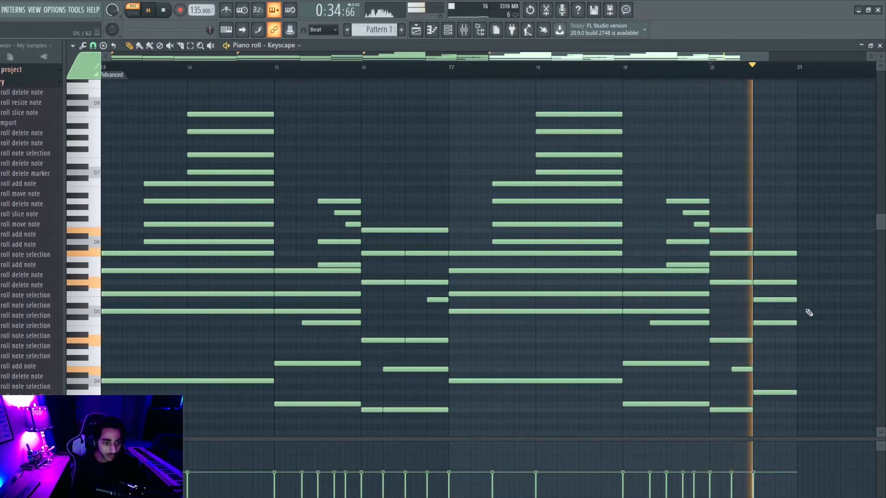
{"action": "key", "text": "space"}
Step: Remove bar 20's E4 note, delay its A4 to beat 2 and its C5 to beat 4, and play back the result
{"action": "left_click", "coordinate": [742, 370]}
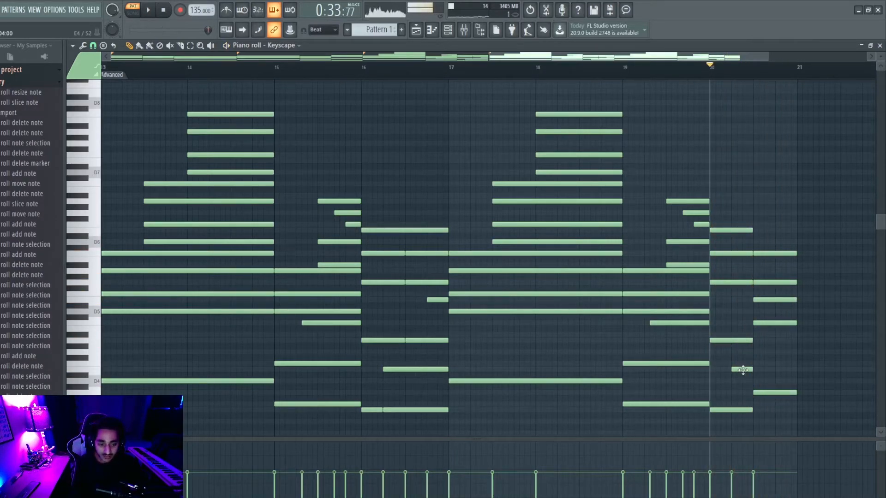
{"action": "right_click", "coordinate": [743, 370]}
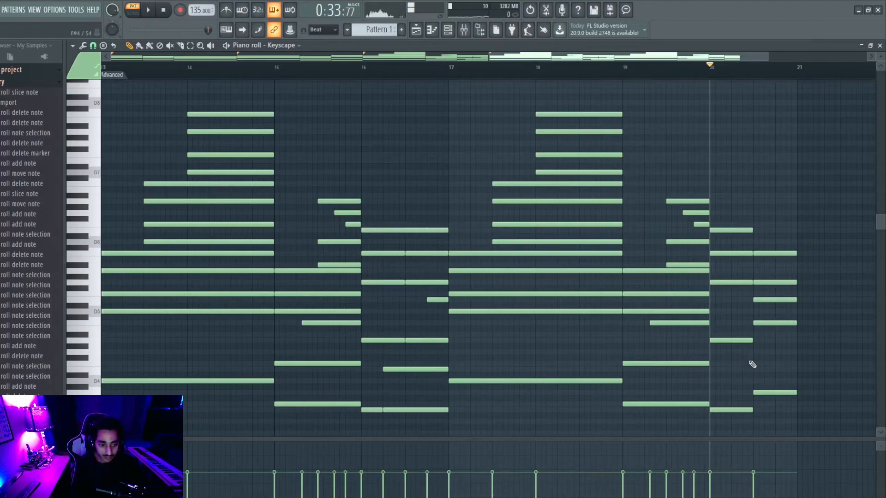
{"action": "left_click", "coordinate": [729, 341]}
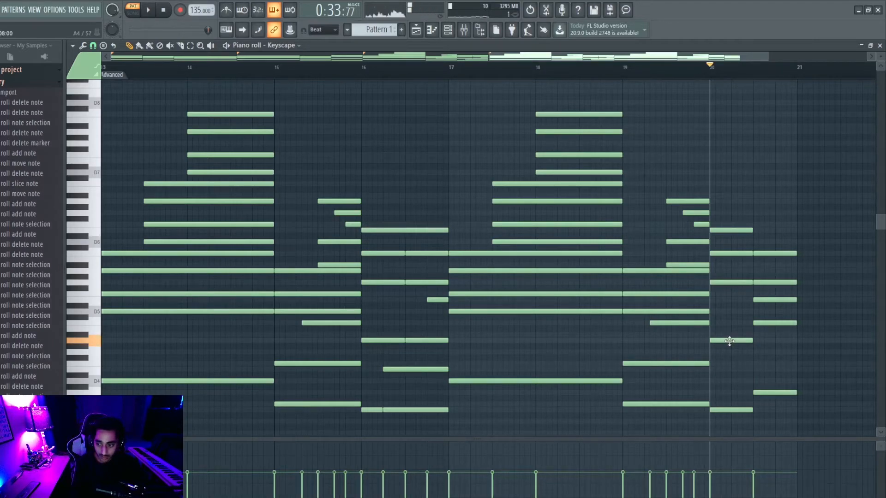
{"action": "left_click_drag", "start_coordinate": [732, 341], "coordinate": [751, 341]}
{"action": "key", "text": "space"}
{"action": "key", "text": "space"}
{"action": "left_click_drag", "start_coordinate": [760, 322], "coordinate": [817, 323]}
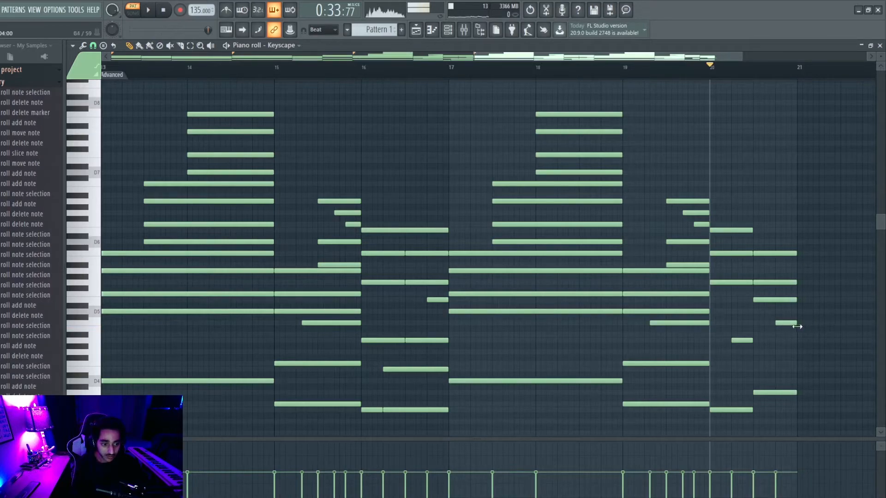
{"action": "key", "text": "space"}
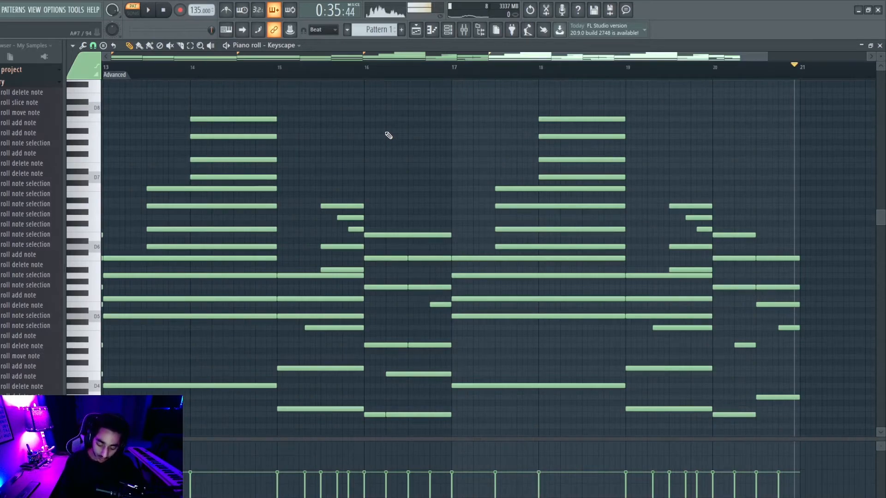
Step: Slightly randomize the velocities of the Advanced section's notes, with pattern randomization switched off and only the level randomization active
{"action": "key", "text": "alt+r"}
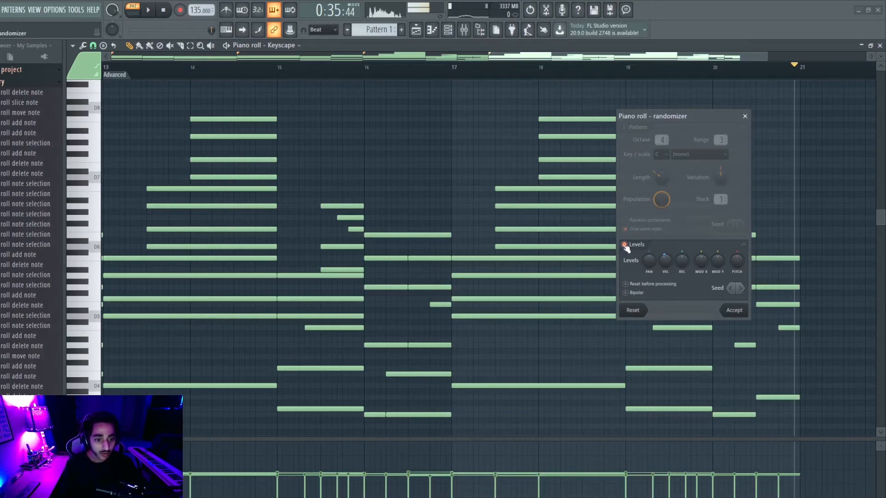
{"action": "left_click_drag", "start_coordinate": [660, 261], "coordinate": [660, 243]}
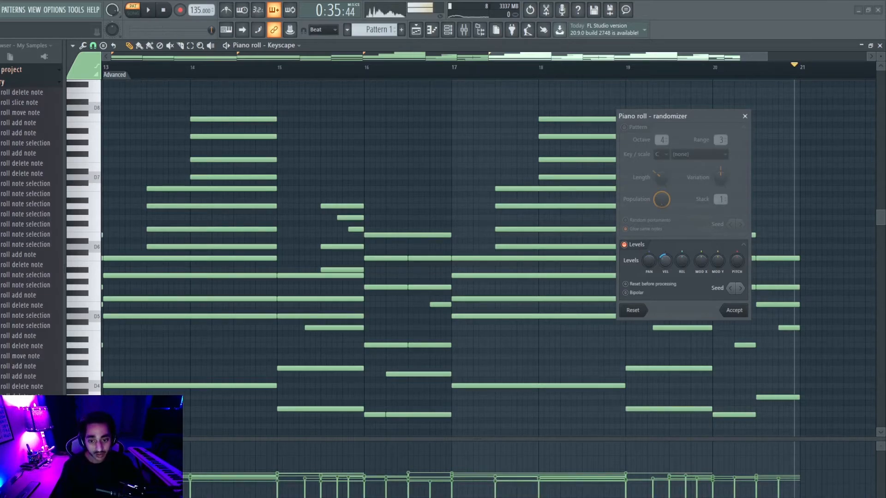
{"action": "left_click_drag", "start_coordinate": [660, 243], "coordinate": [660, 241]}
{"action": "left_click", "coordinate": [734, 310]}
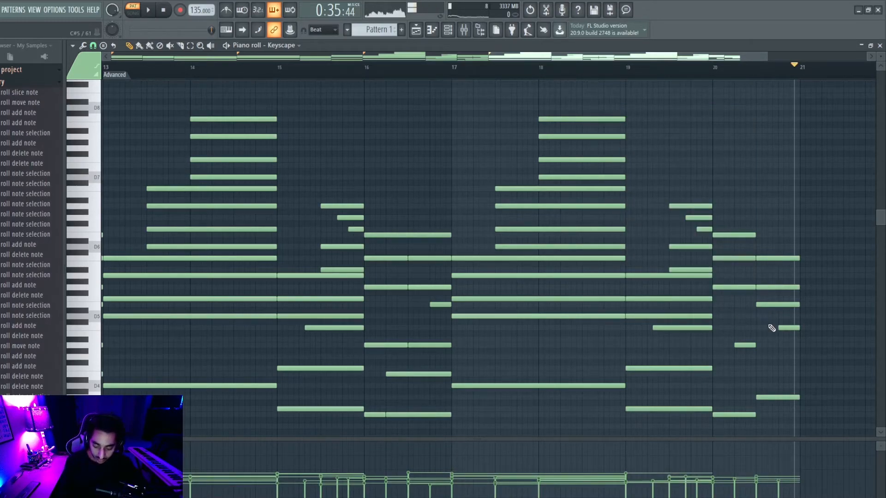
Step: Apply a very light start-time strum to the Advanced section's chords with their note ends preserved, and play back the section from bar 13
{"action": "key", "text": "alt+s"}
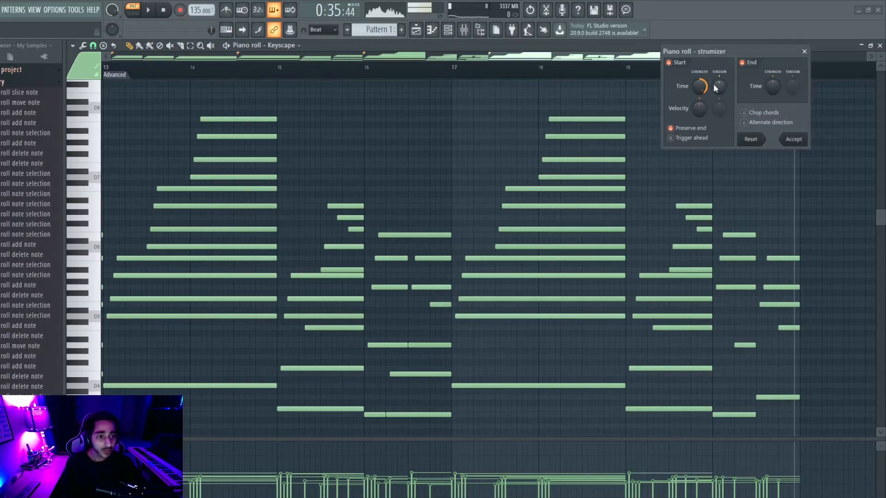
{"action": "left_click_drag", "start_coordinate": [700, 86], "coordinate": [699, 94]}
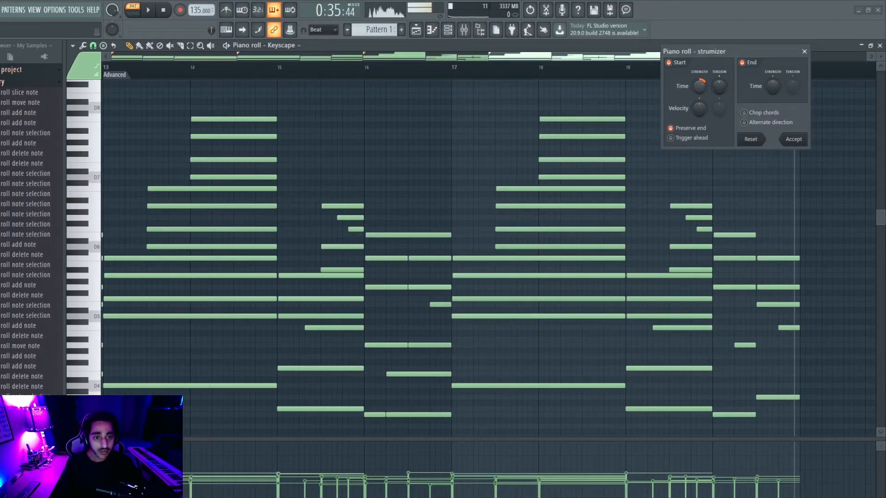
{"action": "left_click", "coordinate": [801, 139]}
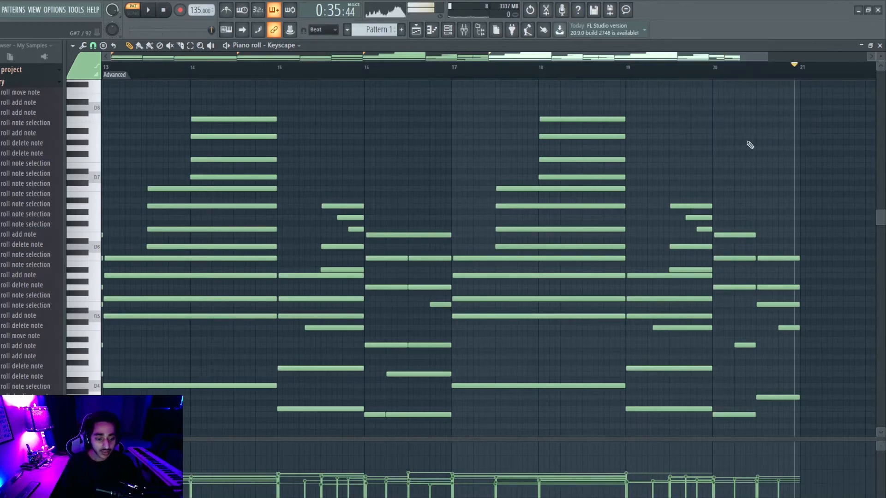
{"action": "left_click_drag", "start_coordinate": [801, 76], "coordinate": [105, 70]}
{"action": "key", "text": "space"}
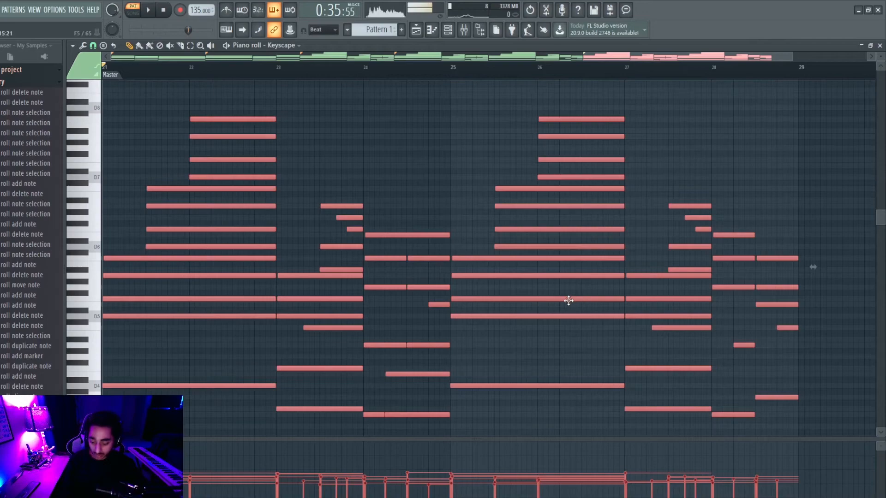
Step: Level the velocities of all notes in the Master section to one even value
{"action": "left_click_drag", "start_coordinate": [366, 489], "coordinate": [488, 485]}
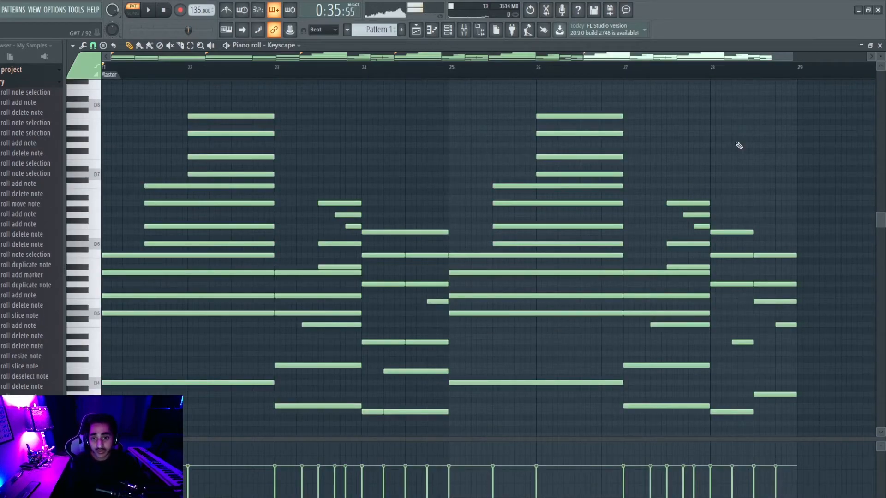
{"action": "left_click_drag", "start_coordinate": [754, 221], "coordinate": [803, 415]}
{"action": "left_click", "coordinate": [811, 323]}
{"action": "right_click", "coordinate": [810, 322]}
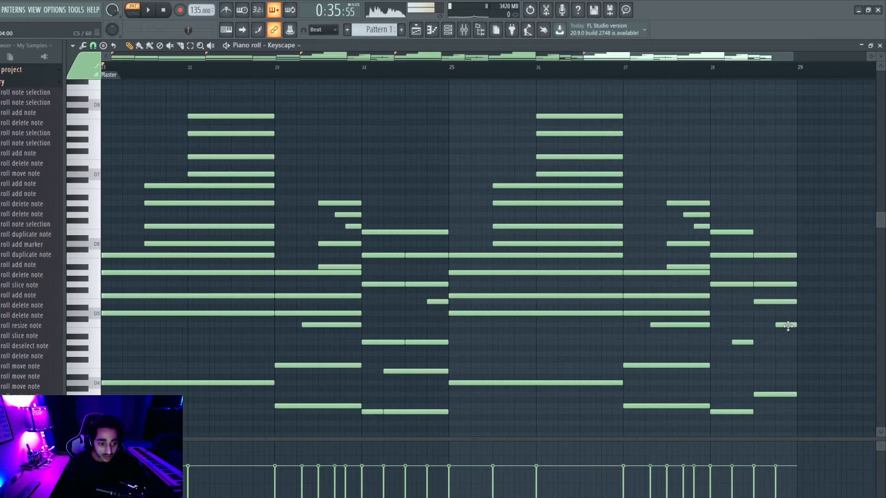
Step: Raise the C5 and C4 notes in the second half of bar 28 to C#5 and C#4, and play back from bar 25
{"action": "left_click", "coordinate": [787, 326]}
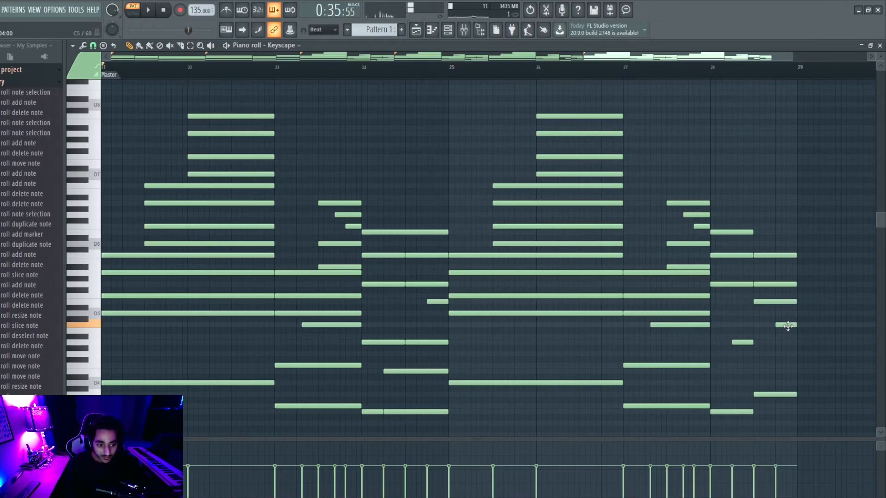
{"action": "left_click_drag", "start_coordinate": [788, 321], "coordinate": [789, 319]}
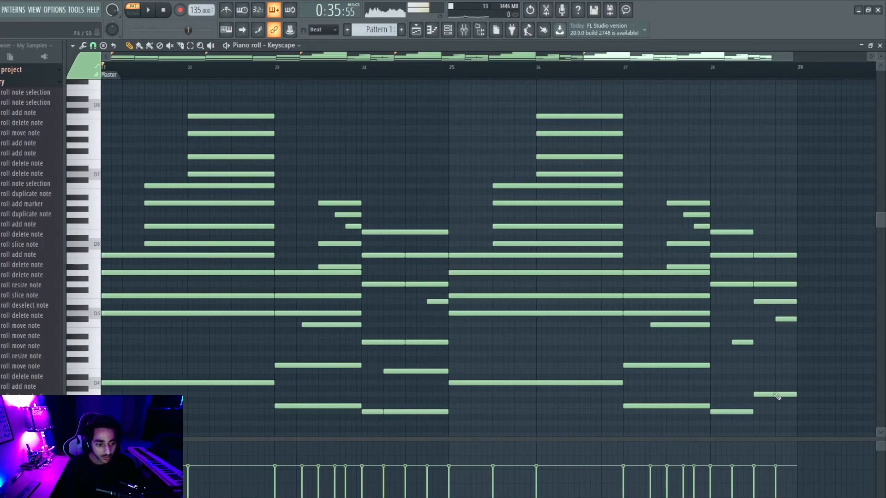
{"action": "left_click", "coordinate": [774, 394]}
{"action": "left_click_drag", "start_coordinate": [775, 395], "coordinate": [777, 388]}
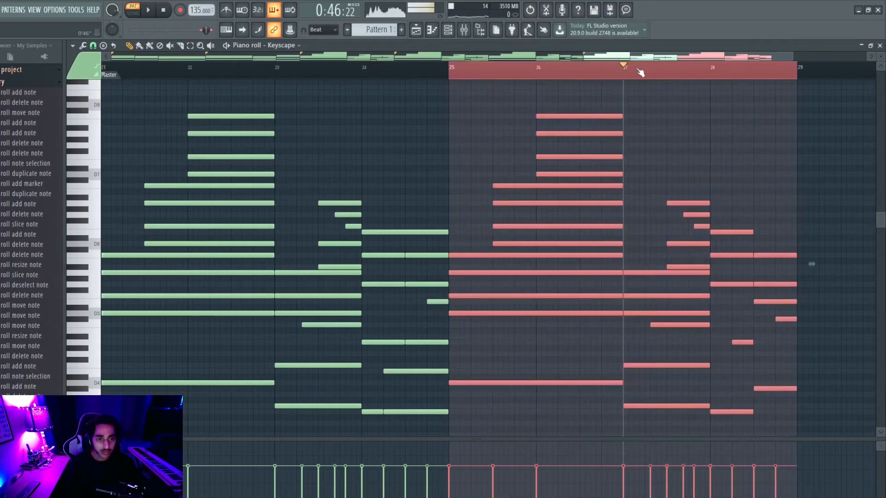
{"action": "key", "text": "space"}
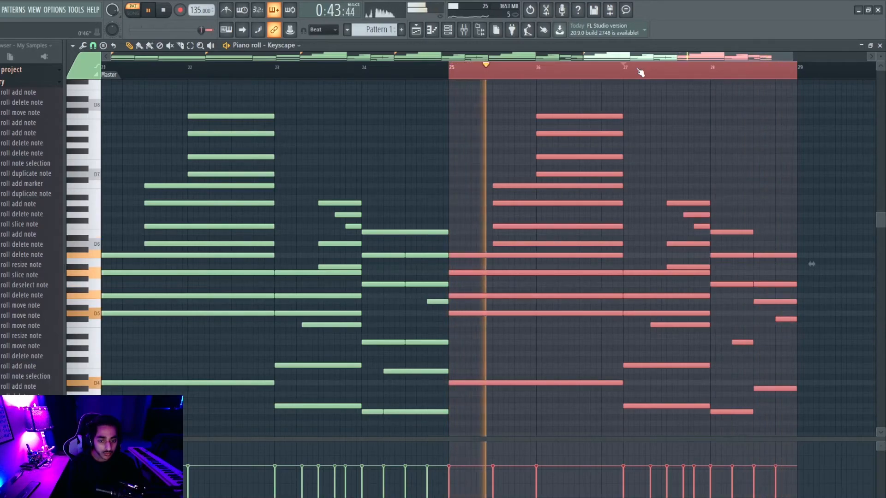
{"action": "key", "text": "space"}
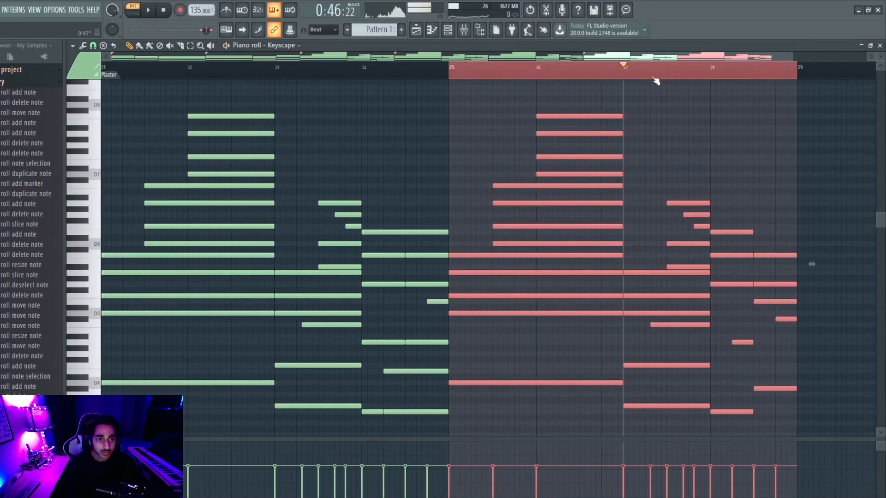
Step: Lower the C#5 note on the last beat of bar 28 to C5
{"action": "left_click", "coordinate": [629, 69]}
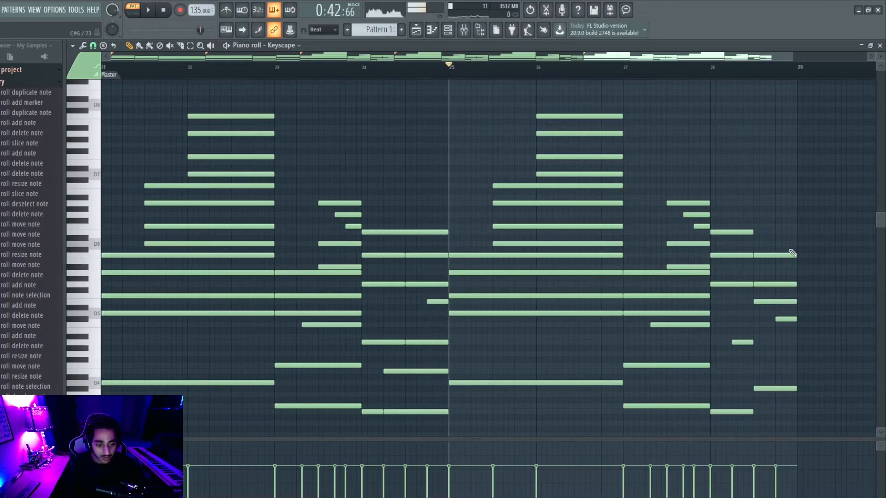
{"action": "left_click_drag", "start_coordinate": [786, 319], "coordinate": [786, 325]}
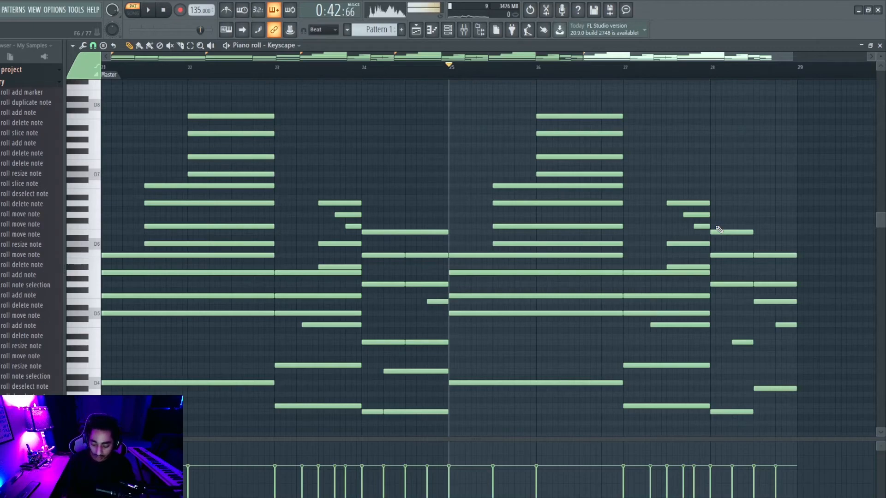
{"action": "key", "text": "alt+s"}
{"action": "left_click", "coordinate": [804, 51]}
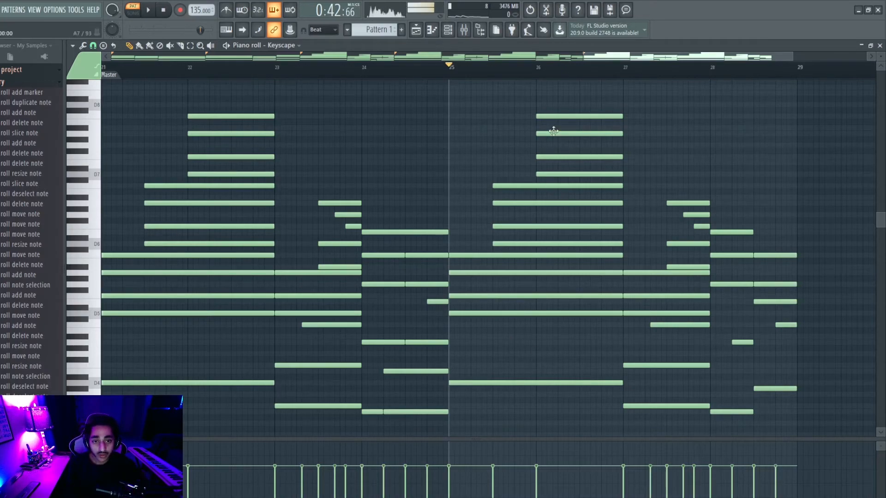
Step: Examine the three stacked four-note chord layers in bars 21 and 22 by selecting each in turn
{"action": "left_click_drag", "start_coordinate": [130, 243], "coordinate": [122, 324]}
{"action": "left_click_drag", "start_coordinate": [168, 174], "coordinate": [161, 248]}
{"action": "left_click_drag", "start_coordinate": [227, 99], "coordinate": [222, 174]}
{"action": "left_click_drag", "start_coordinate": [124, 237], "coordinate": [131, 331]}
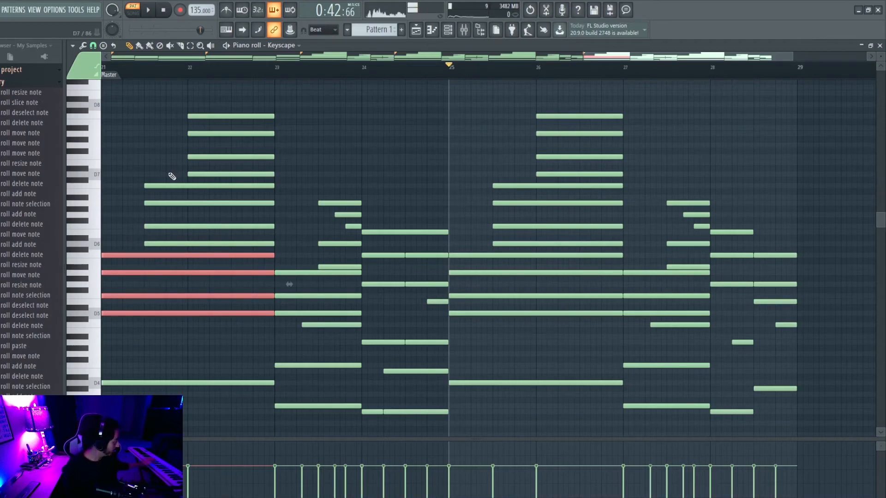
{"action": "left_click_drag", "start_coordinate": [165, 172], "coordinate": [162, 245]}
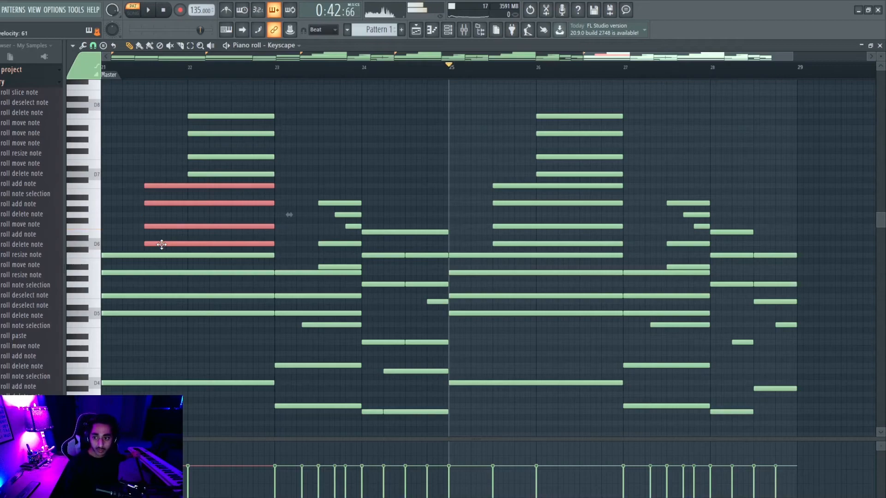
{"action": "left_click_drag", "start_coordinate": [224, 102], "coordinate": [222, 174]}
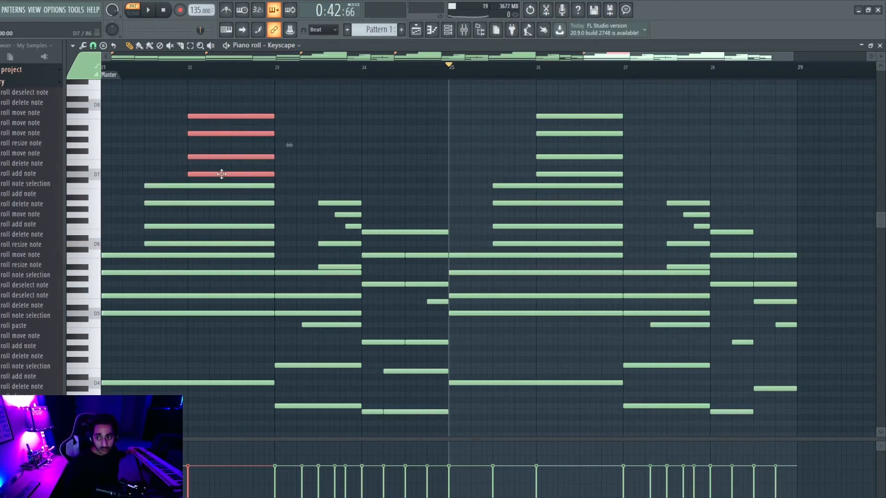
{"action": "left_click", "coordinate": [337, 122]}
{"action": "right_click", "coordinate": [338, 123]}
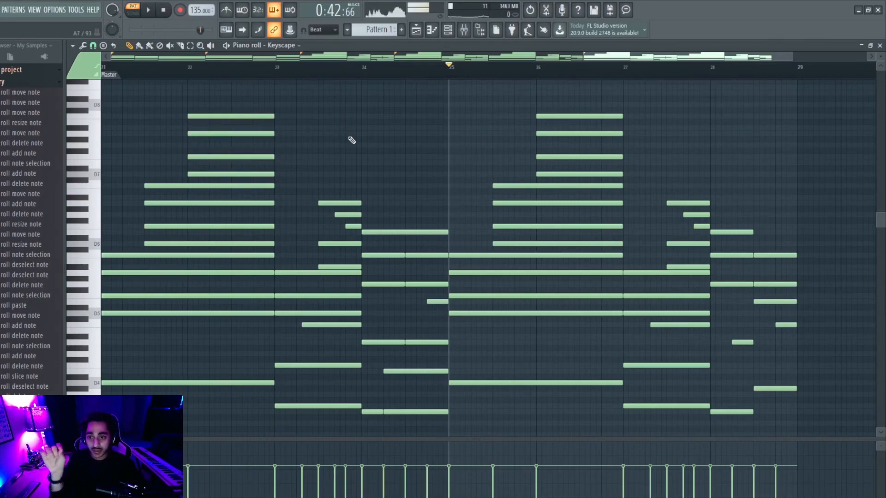
Step: Lower the velocities of the middle chord layer in bars 21 and 22, lower the top layer's further, and play back the passage
{"action": "left_click_drag", "start_coordinate": [166, 174], "coordinate": [167, 256]}
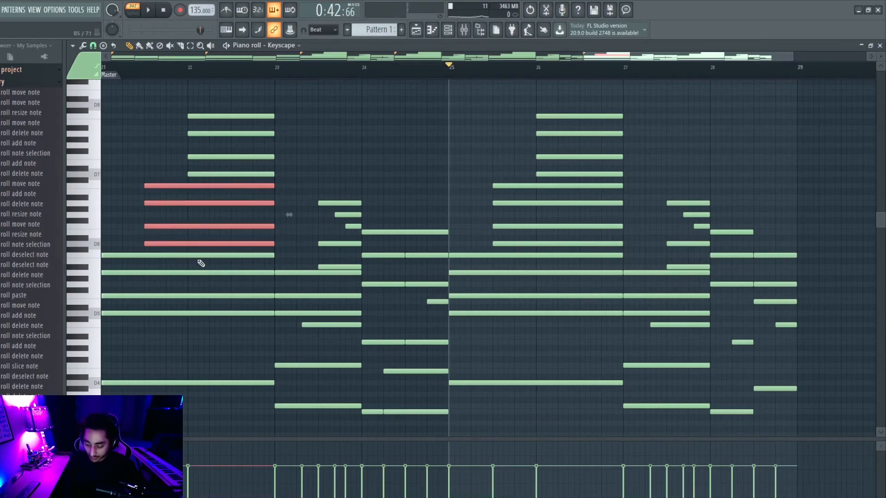
{"action": "scroll", "coordinate": [290, 215], "scroll_direction": "down", "scroll_amount": 3}
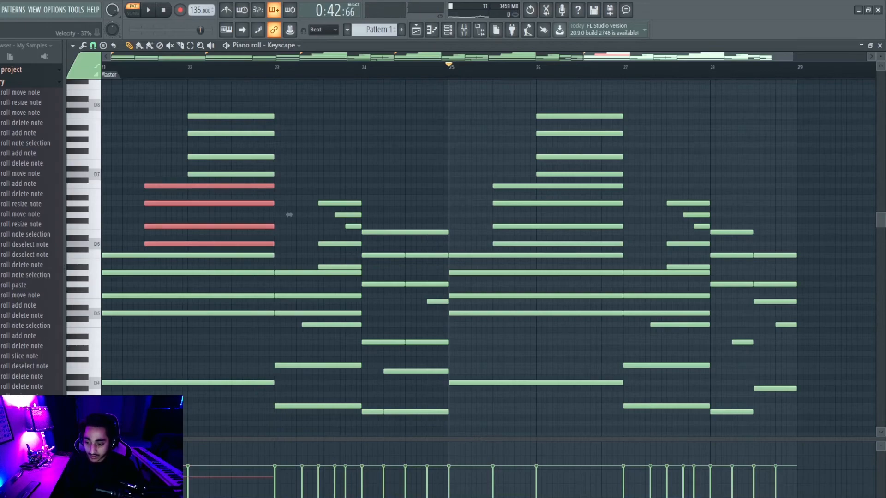
{"action": "left_click_drag", "start_coordinate": [258, 104], "coordinate": [248, 172]}
{"action": "left_click_drag", "start_coordinate": [190, 489], "coordinate": [189, 491]}
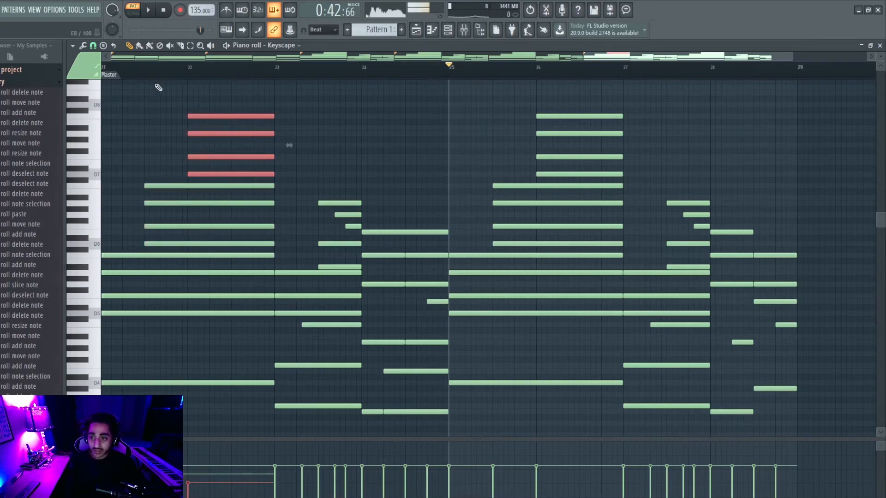
{"action": "left_click", "coordinate": [124, 72]}
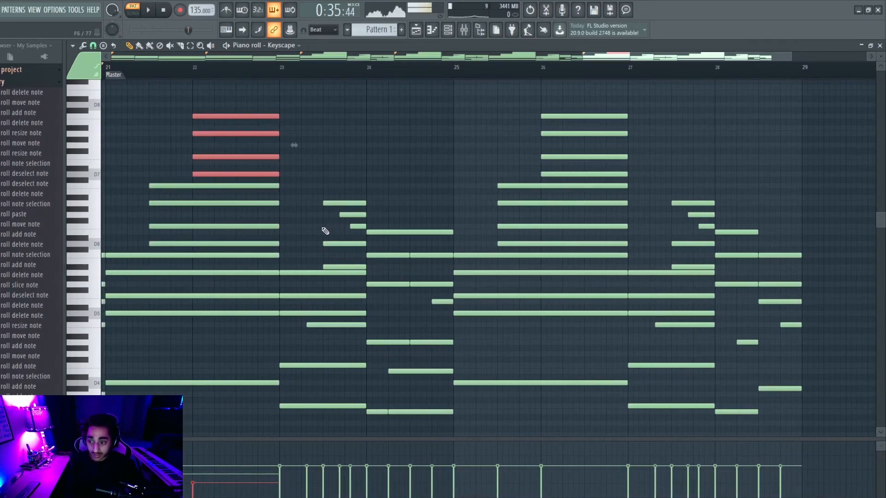
{"action": "key", "text": "space"}
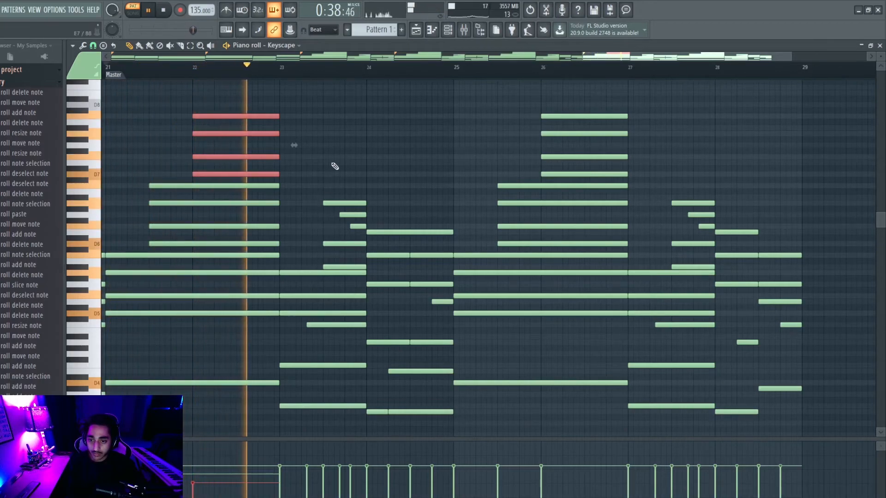
{"action": "key", "text": "space"}
{"action": "left_click", "coordinate": [329, 139]}
{"action": "right_click", "coordinate": [329, 140]}
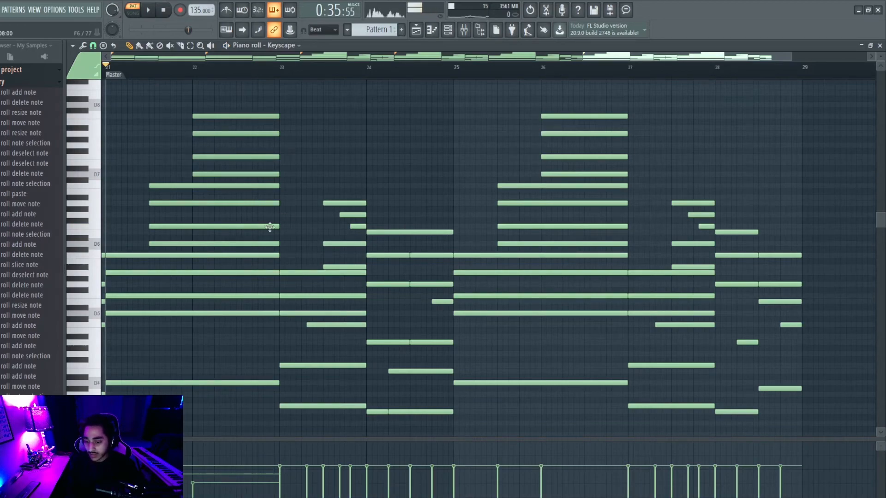
Step: Lower the velocities of the upper notes entering in the second half of bar 23 to about the middle chord layer's level
{"action": "left_click_drag", "start_coordinate": [346, 178], "coordinate": [362, 279]}
{"action": "left_click_drag", "start_coordinate": [323, 475], "coordinate": [348, 476]}
{"action": "left_click_drag", "start_coordinate": [123, 374], "coordinate": [129, 388]}
{"action": "left_click_drag", "start_coordinate": [124, 223], "coordinate": [131, 340]}
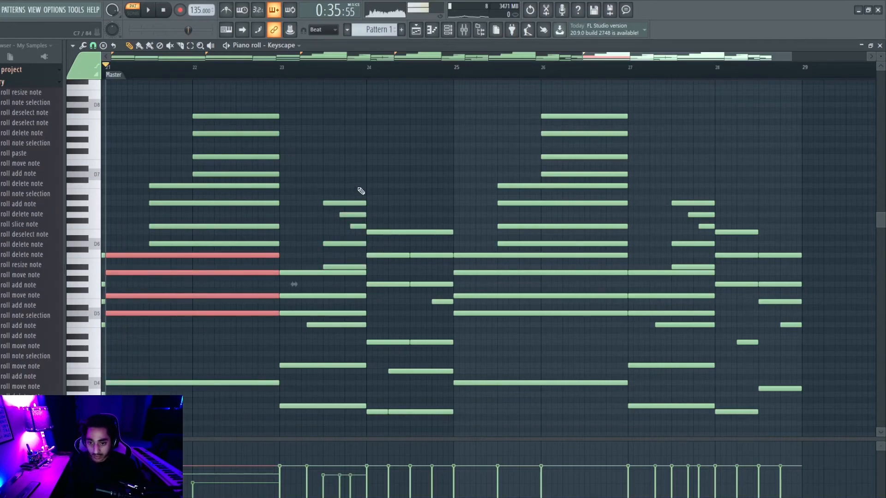
{"action": "left_click_drag", "start_coordinate": [338, 243], "coordinate": [338, 268]}
Step: Set the velocity of bar 23's C5 note to 32%, and play back the bar
{"action": "left_click_drag", "start_coordinate": [314, 321], "coordinate": [333, 326]}
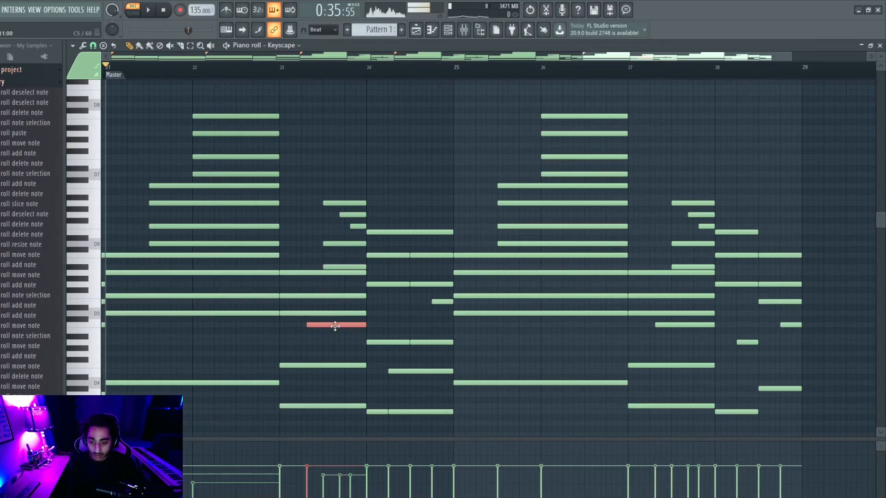
{"action": "scroll", "coordinate": [307, 481], "scroll_direction": "up", "scroll_amount": 4}
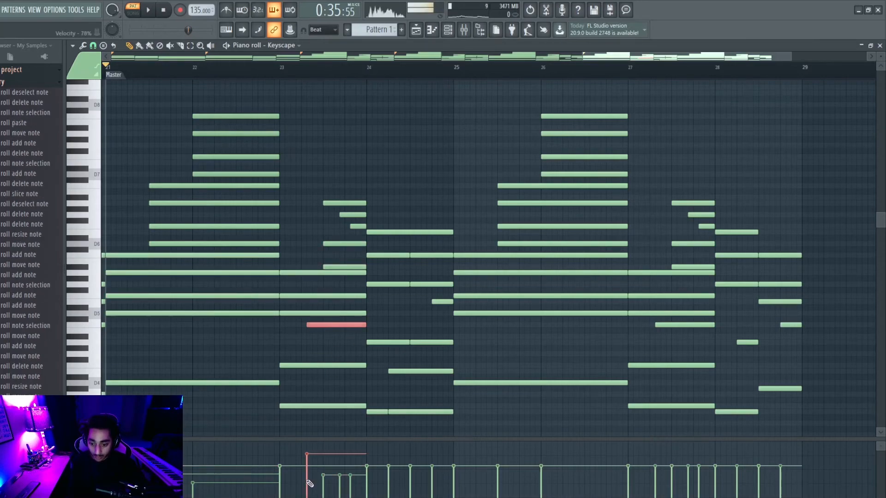
{"action": "left_click", "coordinate": [309, 484]}
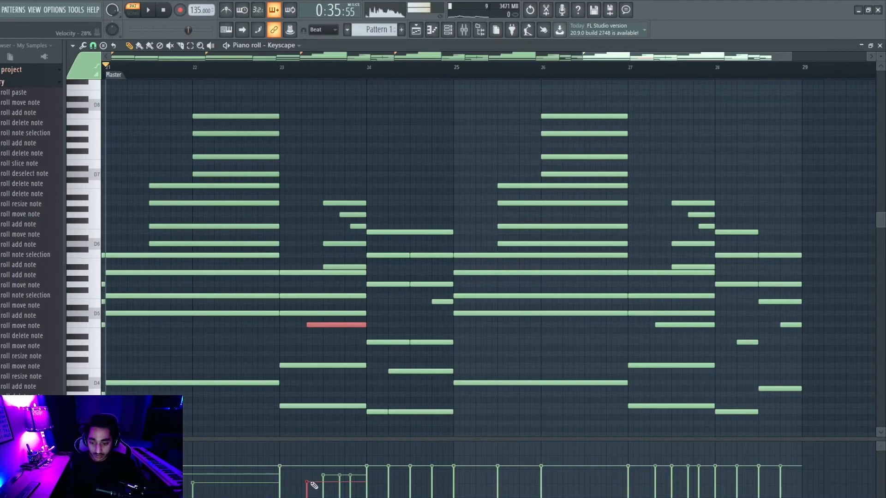
{"action": "key", "text": "space"}
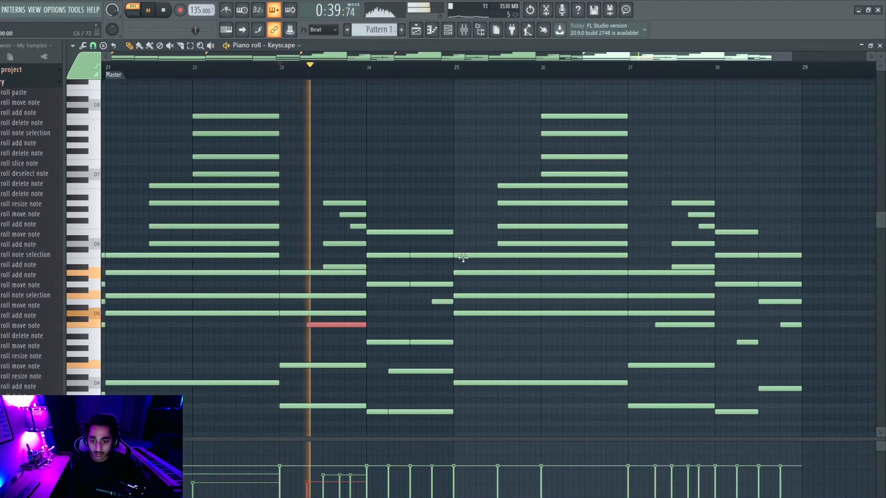
{"action": "key", "text": "space"}
{"action": "left_click", "coordinate": [310, 484]}
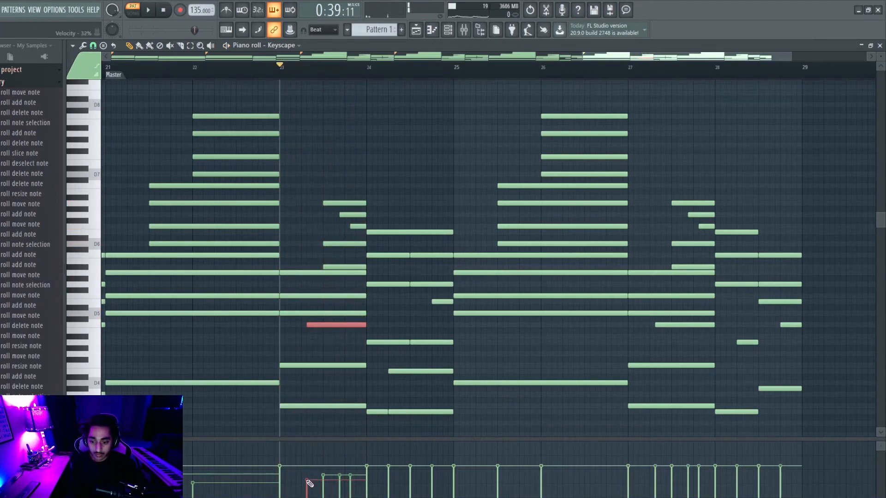
{"action": "key", "text": "space"}
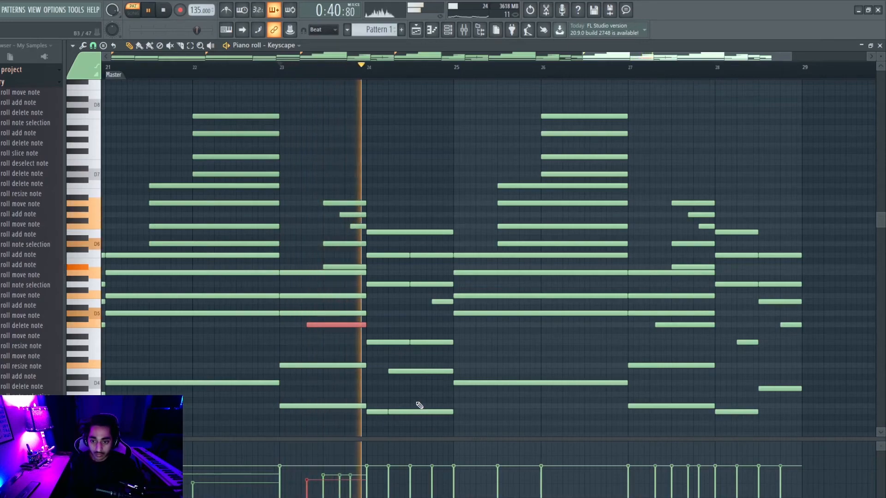
{"action": "key", "text": "space"}
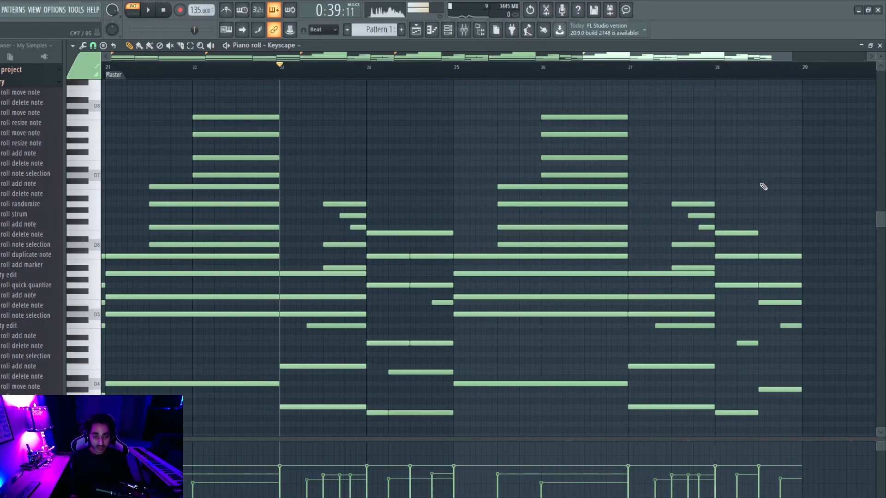
Step: Play back the passage from the middle of bar 23
{"action": "left_click_drag", "start_coordinate": [603, 57], "coordinate": [605, 58]}
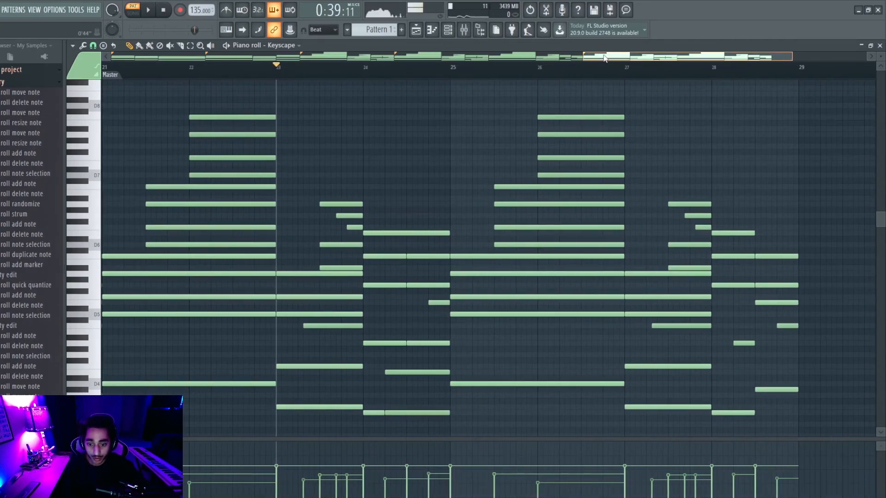
{"action": "left_click", "coordinate": [325, 68]}
{"action": "key", "text": "space"}
{"action": "key", "text": "space"}
Step: Nudge bar 23's first late-entering upper note slightly earlier, delay the second's start while ending it at the bar line, and play back
{"action": "scroll", "coordinate": [337, 233], "scroll_direction": "up", "scroll_amount": 5}
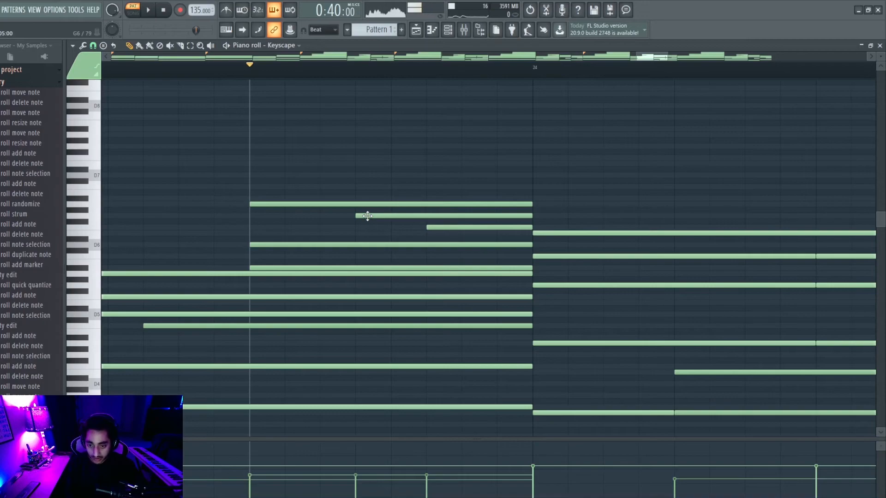
{"action": "left_click_drag", "start_coordinate": [373, 217], "coordinate": [366, 216]}
{"action": "left_click_drag", "start_coordinate": [438, 229], "coordinate": [445, 229]}
{"action": "left_click_drag", "start_coordinate": [538, 229], "coordinate": [531, 229]}
{"action": "key", "text": "space"}
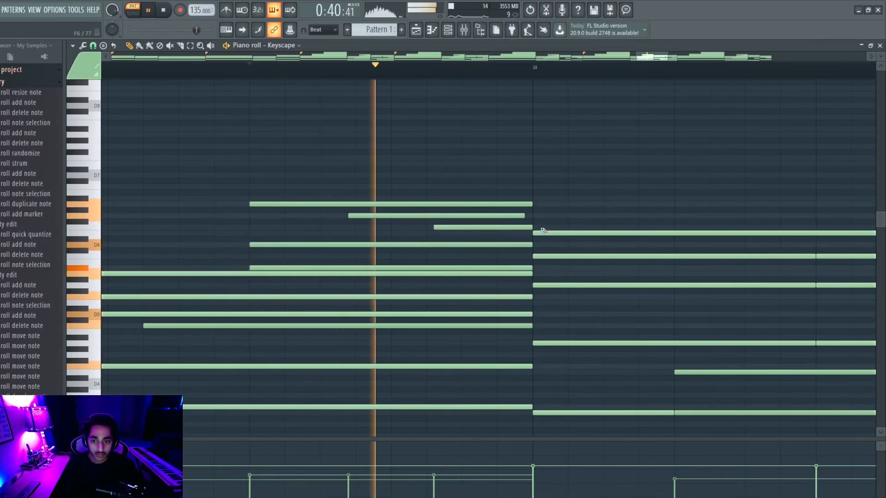
{"action": "key", "text": "space"}
{"action": "scroll", "coordinate": [430, 187], "scroll_direction": "down", "scroll_amount": 5}
{"action": "left_click", "coordinate": [292, 68]}
{"action": "key", "text": "space"}
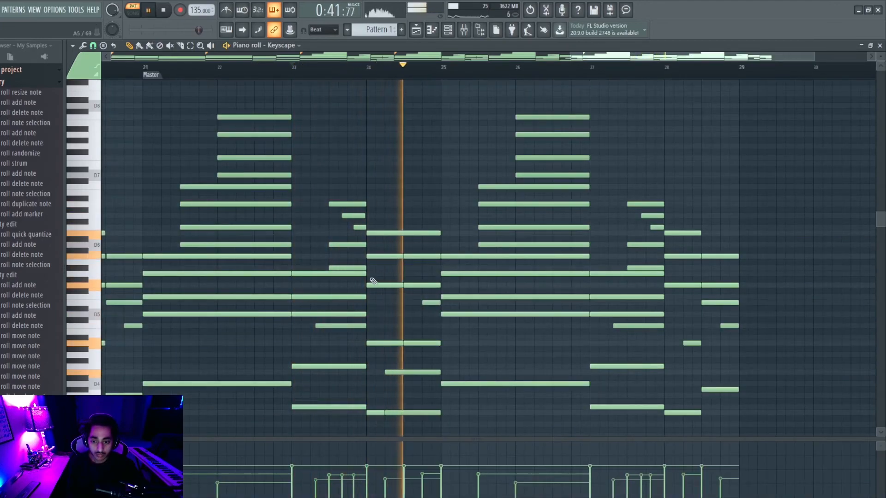
{"action": "key", "text": "space"}
Step: Nudge bar 23's C5 note slightly earlier off the grid, and play back from bar 23
{"action": "scroll", "coordinate": [314, 326], "scroll_direction": "up", "scroll_amount": 5}
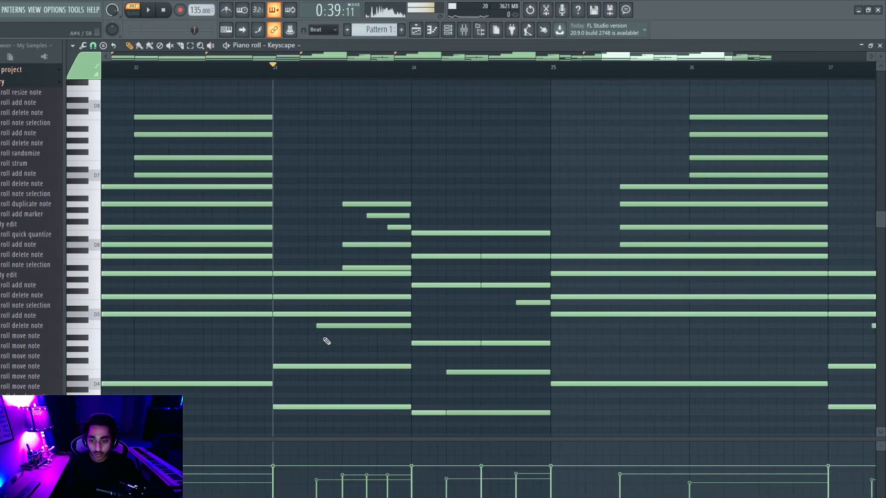
{"action": "left_click", "coordinate": [328, 327]}
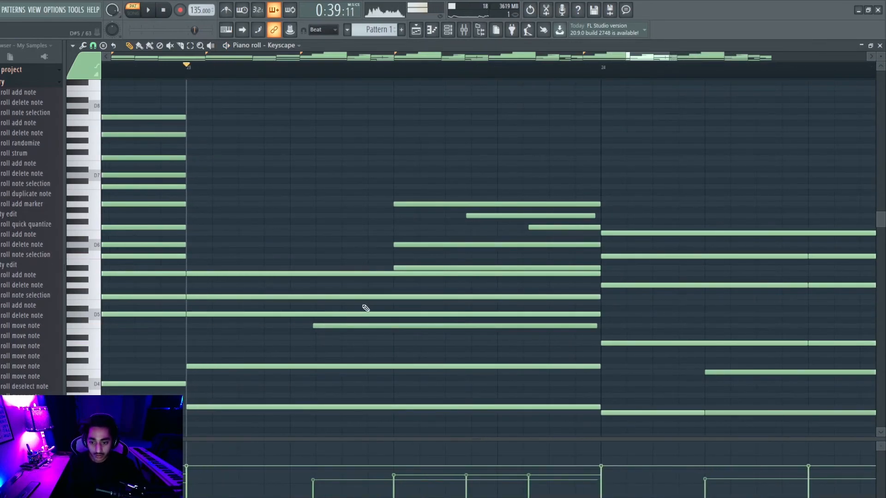
{"action": "scroll", "coordinate": [365, 311], "scroll_direction": "down", "scroll_amount": 4}
{"action": "key", "text": "space"}
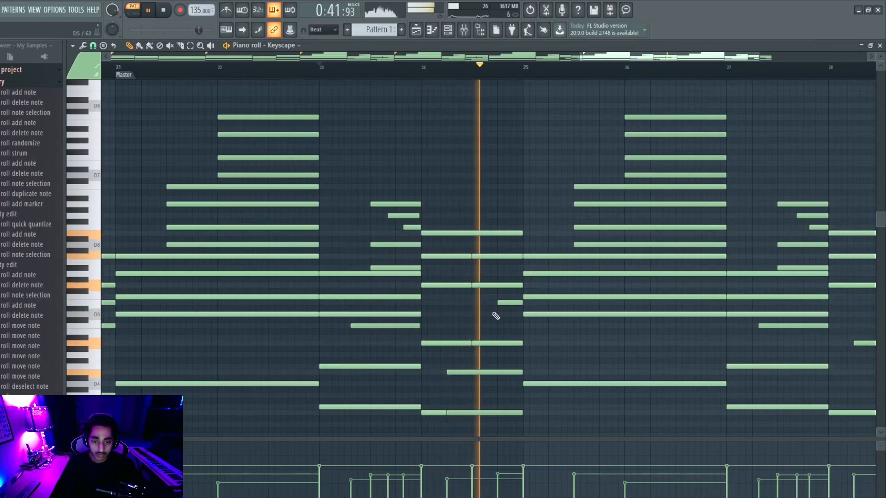
{"action": "key", "text": "space"}
Step: Randomize the velocities of the Master version's notes by a small amount
{"action": "scroll", "coordinate": [527, 243], "scroll_direction": "down", "scroll_amount": 2}
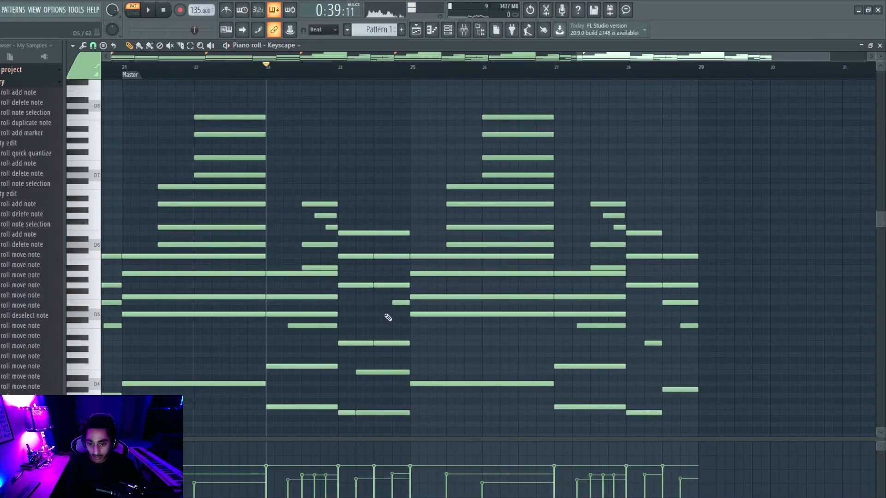
{"action": "scroll", "coordinate": [657, 68], "scroll_direction": "right", "scroll_amount": 1}
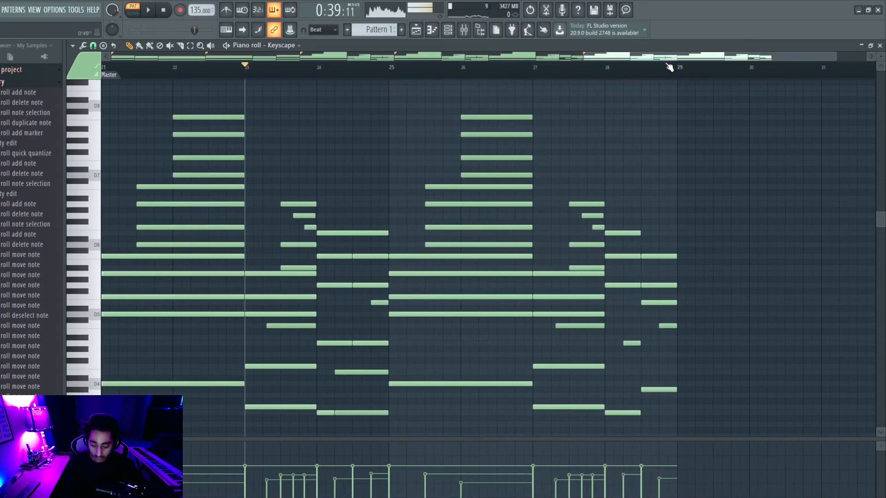
{"action": "key", "text": "alt+r"}
{"action": "left_click_drag", "start_coordinate": [669, 259], "coordinate": [669, 255]}
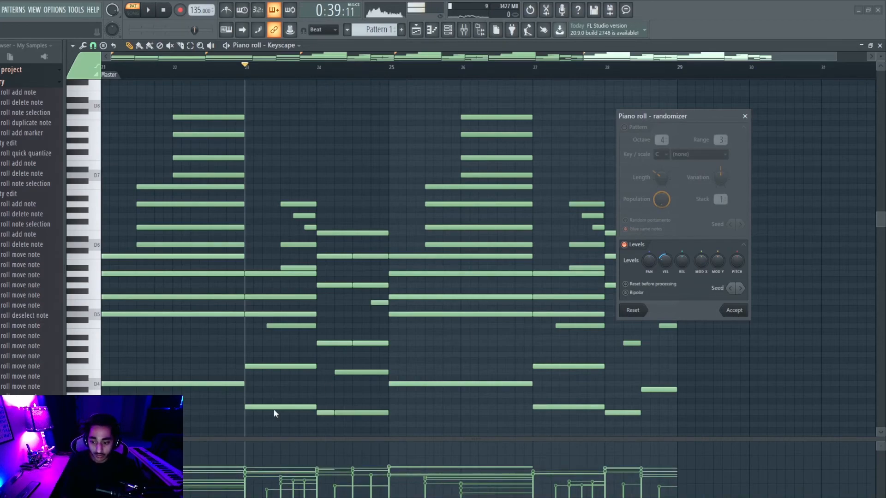
{"action": "left_click", "coordinate": [739, 314]}
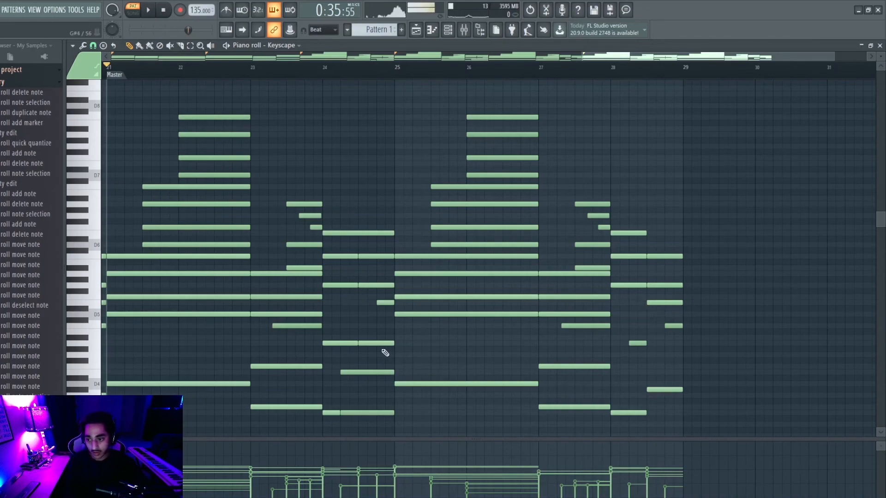
Step: Strum the lowest, middle and top chord layers of bars 21 and 22 one at a time with a slight start-time offset
{"action": "left_click_drag", "start_coordinate": [115, 255], "coordinate": [180, 407]}
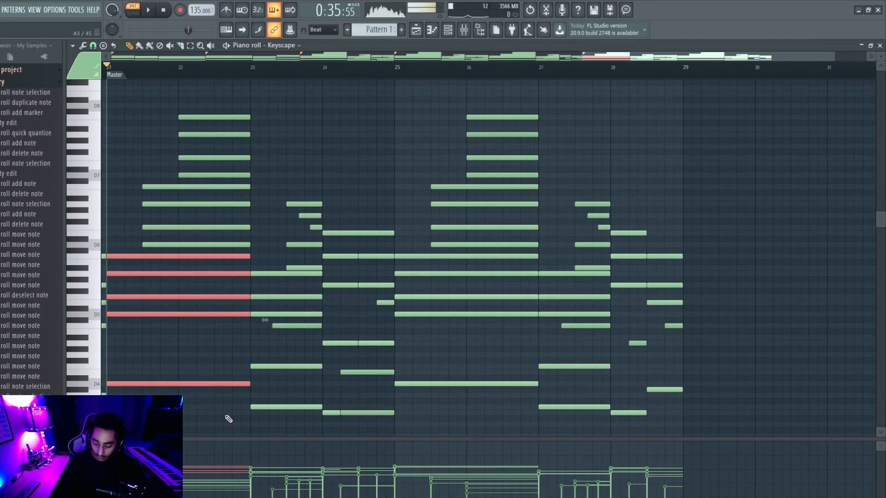
{"action": "key", "text": "alt+s"}
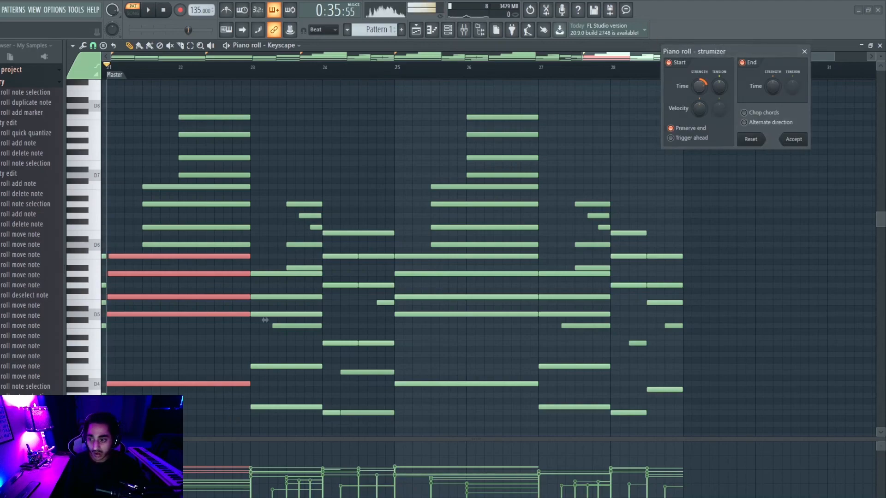
{"action": "left_click", "coordinate": [790, 141]}
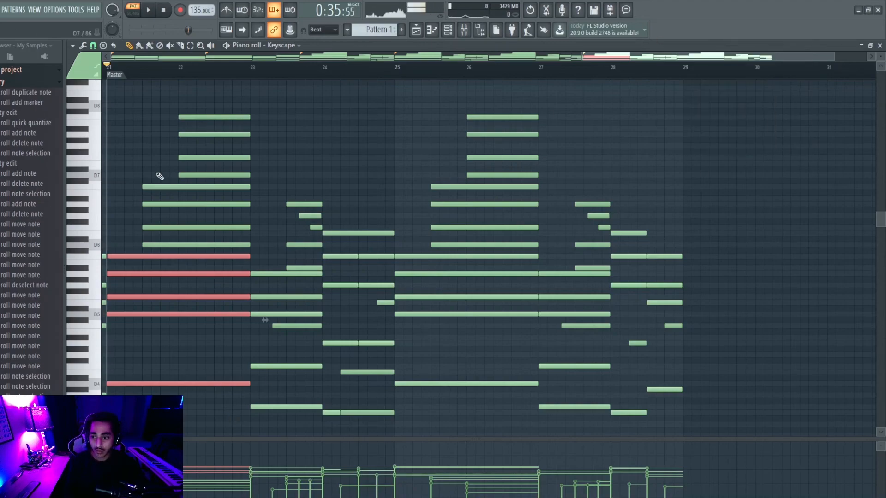
{"action": "left_click_drag", "start_coordinate": [158, 174], "coordinate": [164, 241]}
{"action": "key", "text": "alt+s"}
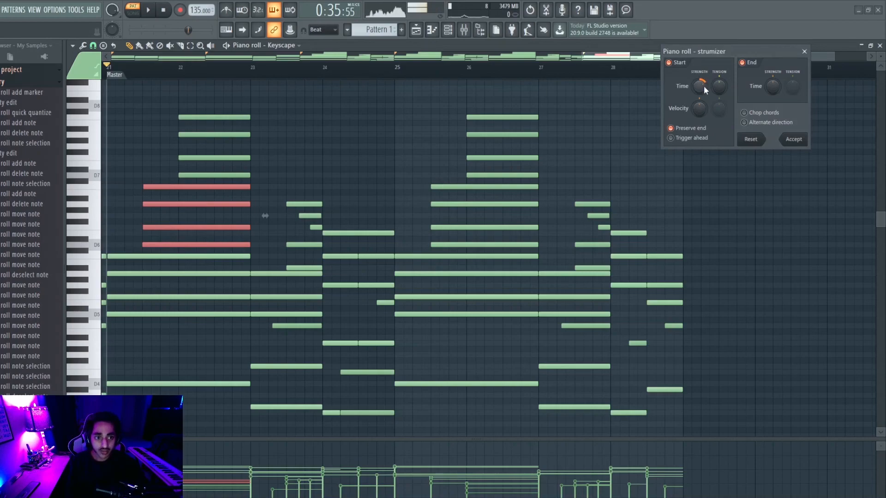
{"action": "left_click", "coordinate": [807, 140]}
{"action": "left_click_drag", "start_coordinate": [218, 98], "coordinate": [219, 171]}
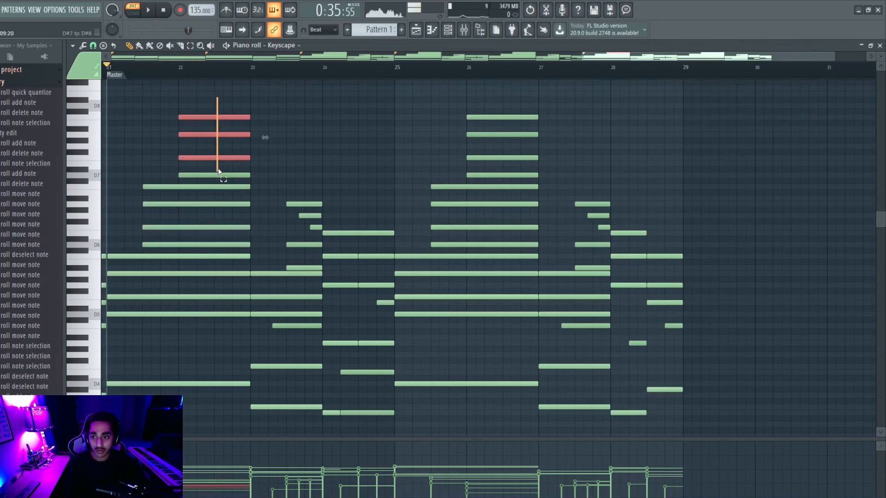
{"action": "key", "text": "alt+s"}
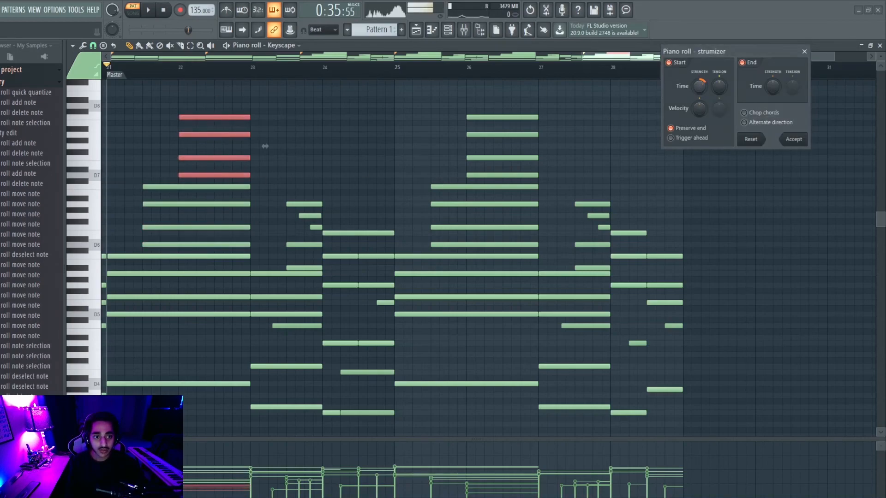
{"action": "key", "text": "Return"}
Step: Select all notes of the Master version from bar 21 through bar 28, and play it back
{"action": "left_click_drag", "start_coordinate": [312, 185], "coordinate": [312, 257]}
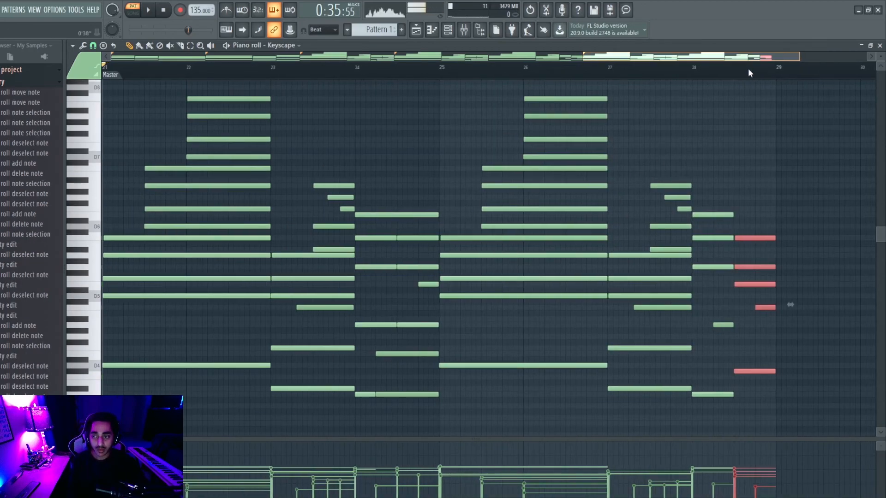
{"action": "left_click_drag", "start_coordinate": [777, 68], "coordinate": [105, 74]}
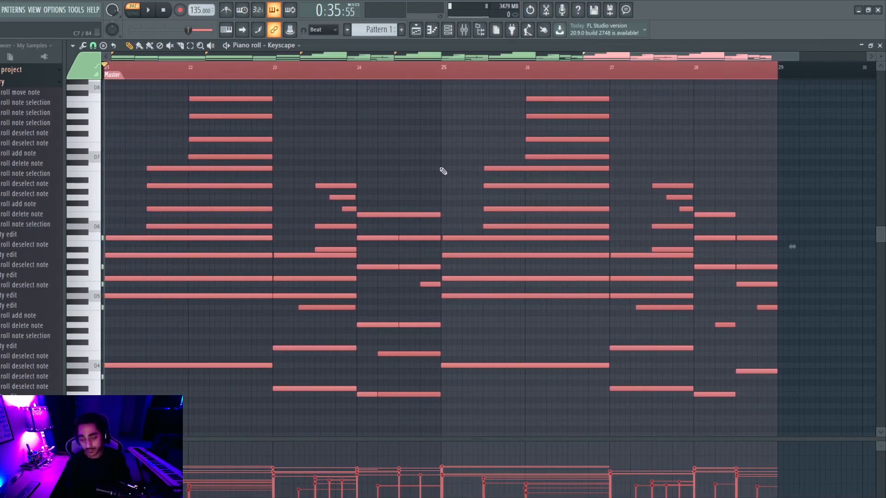
{"action": "key", "text": "space"}
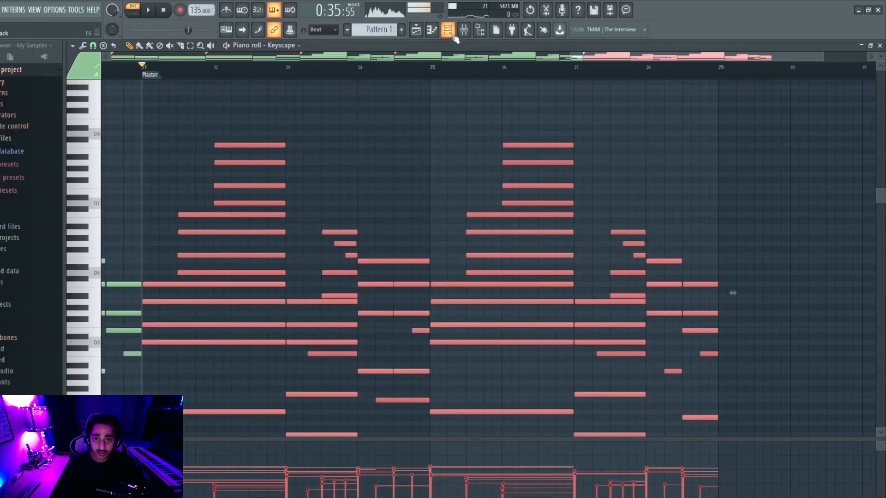
Step: Paste the Master version's notes into the Mellotron V channel's piano roll from bar 1 through bar 8, and play them back
{"action": "key", "text": "F6"}
{"action": "right_click", "coordinate": [408, 207]}
{"action": "left_click", "coordinate": [417, 201]}
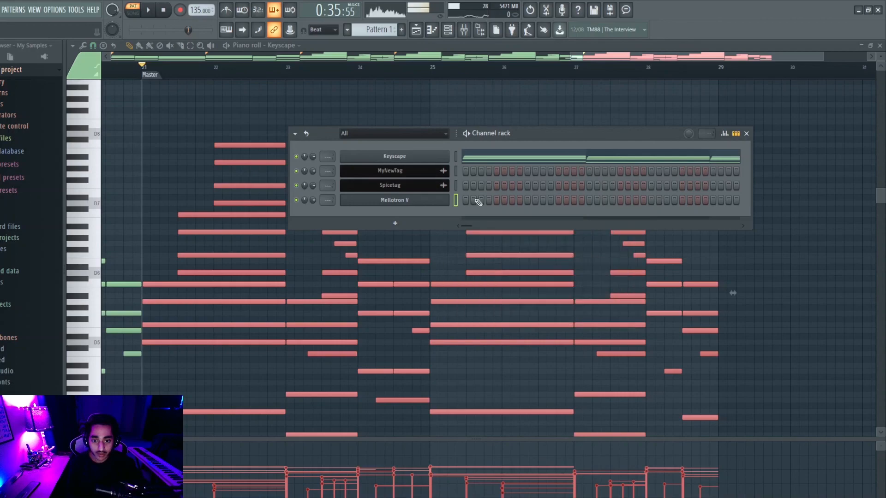
{"action": "scroll", "coordinate": [446, 203], "scroll_direction": "down", "scroll_amount": 5}
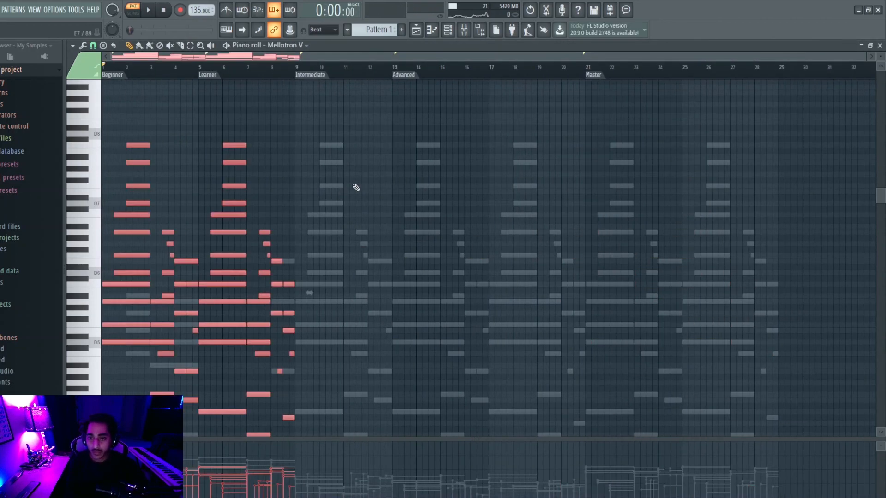
{"action": "scroll", "coordinate": [356, 188], "scroll_direction": "down", "scroll_amount": 1}
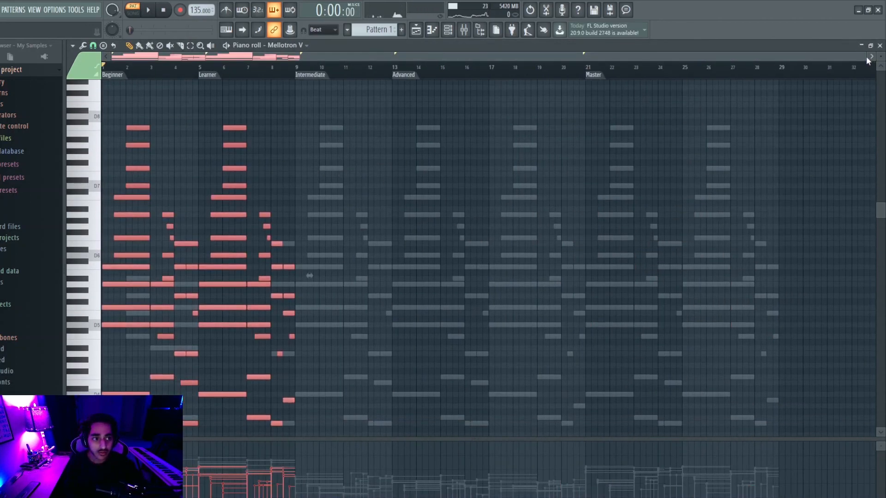
{"action": "scroll", "coordinate": [391, 79], "scroll_direction": "up", "scroll_amount": 6}
{"action": "key", "text": "space"}
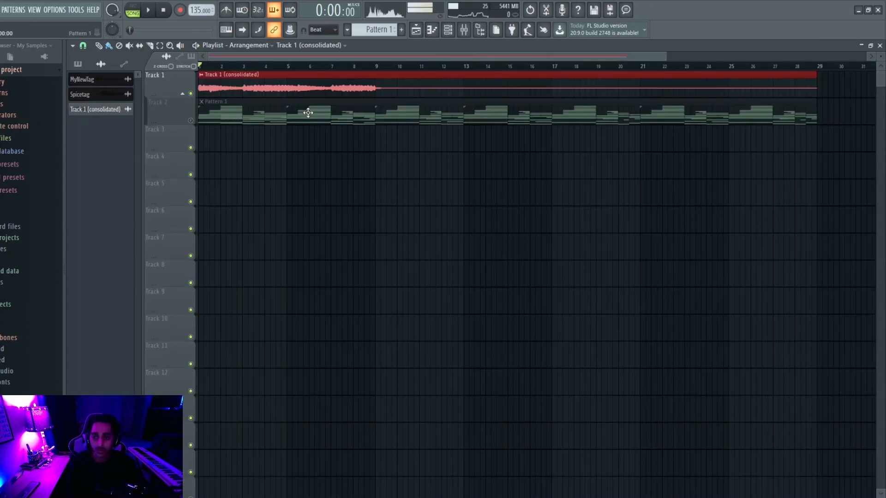
Step: Move the Pattern 1 clip to Track 3, and cut off the consolidated audio clip's silent tail from about halfway through bar 9
{"action": "left_click_drag", "start_coordinate": [308, 112], "coordinate": [308, 138]}
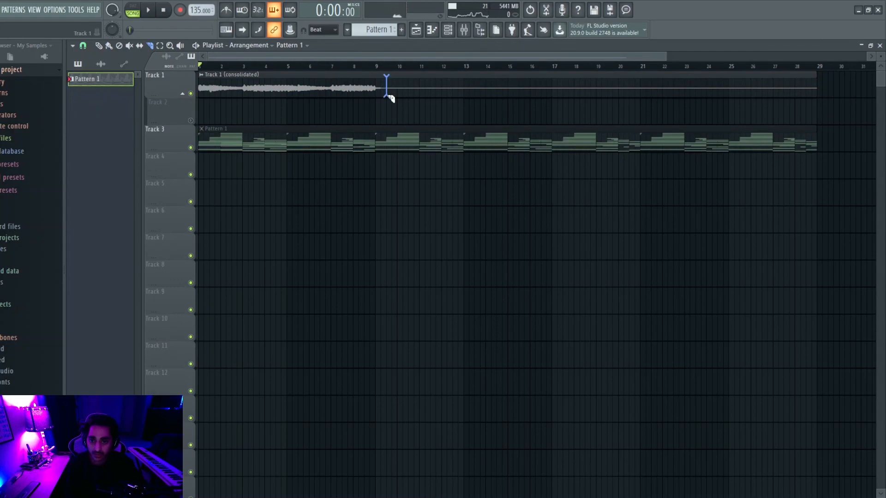
{"action": "right_click", "coordinate": [414, 83]}
Step: Reverse the consolidated audio clip on Track 1 and play back the arrangement
{"action": "double_click", "coordinate": [348, 87]}
{"action": "left_click", "coordinate": [253, 227]}
{"action": "left_click", "coordinate": [352, 139]}
{"action": "key", "text": "space"}
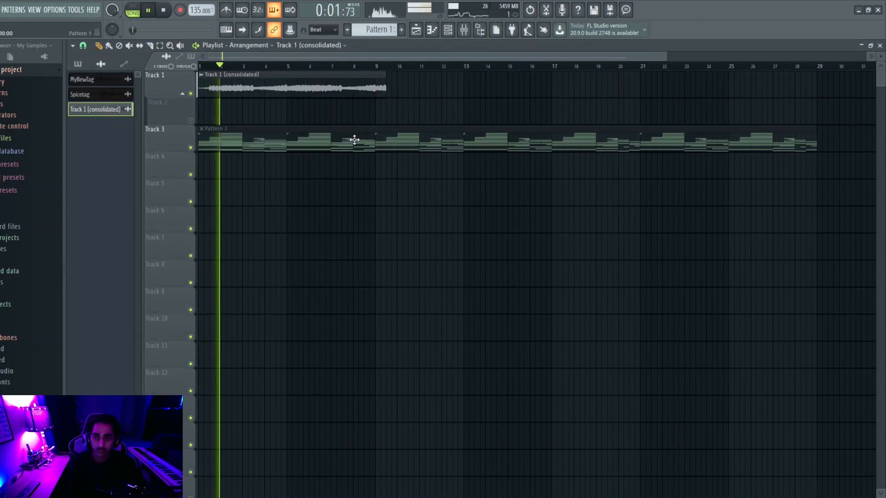